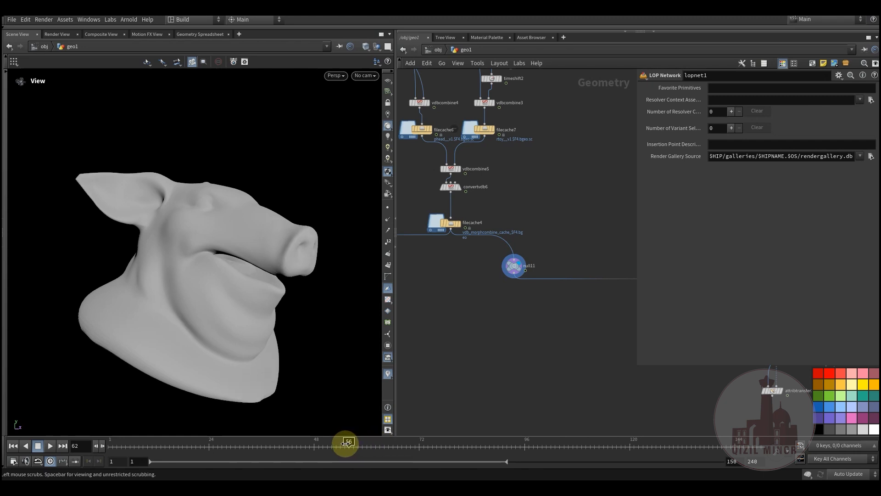
- Select the group of file cache nodes feeding the merge in the morph network for inspection
middle_click_drag(482, 296, 549, 327)
scroll(516, 357, "down", 5)
middle_click_drag(516, 357, 542, 331)
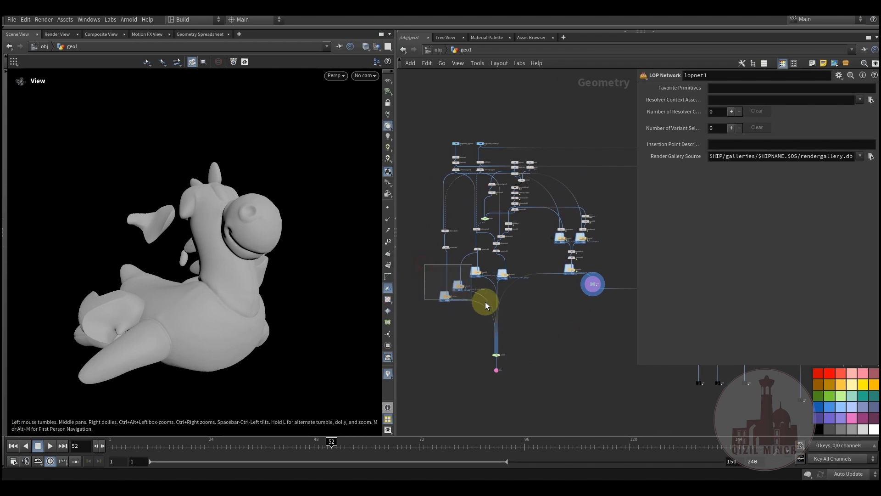
left_click_drag(511, 310, 512, 311)
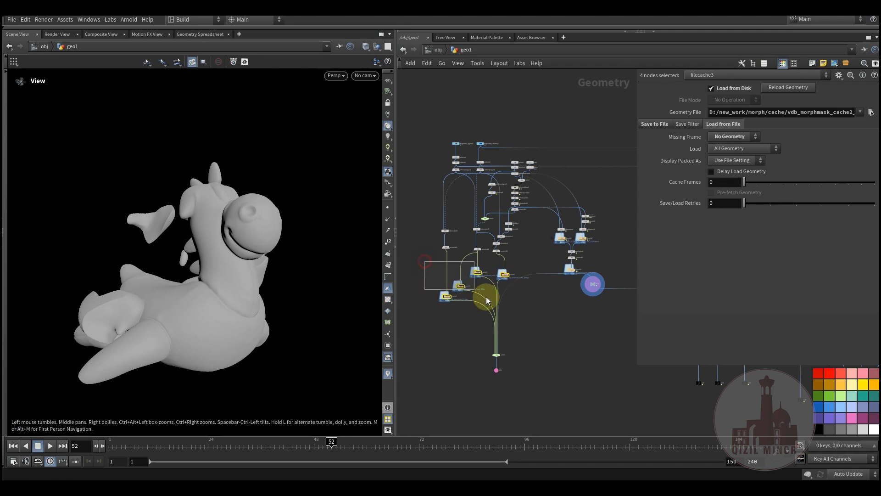
left_click(515, 306)
left_click_drag(414, 260, 518, 310)
- Examine the VDB combine branch from timewarp2 through filecache6, filecache7 and convertvdb6 to filecache4
middle_click_drag(545, 306, 497, 328)
scroll(508, 309, "up", 3)
left_click_drag(481, 296, 477, 306)
scroll(478, 338, "up", 3)
middle_click_drag(468, 259, 466, 305)
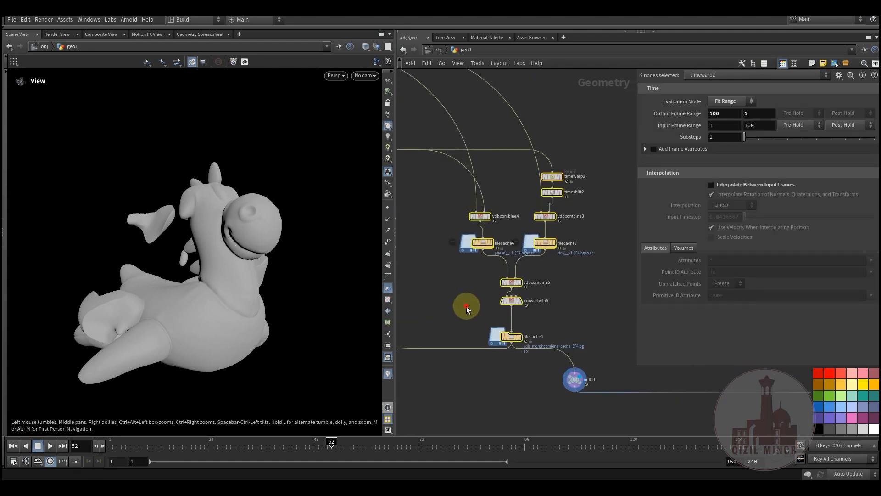
left_click(466, 306)
middle_click_drag(454, 268, 461, 288)
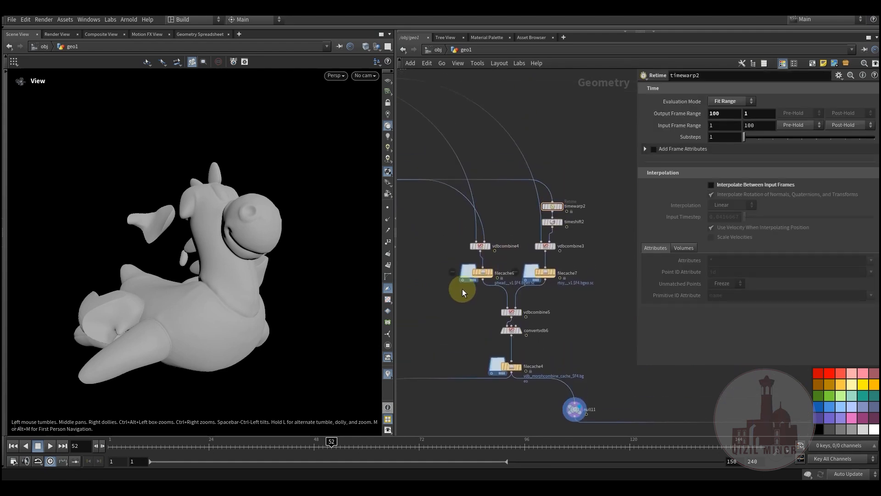
scroll(509, 249, "up", 3)
left_click_drag(461, 249, 467, 246)
middle_click_drag(473, 337, 480, 305)
middle_click_drag(472, 338, 460, 287)
middle_click_drag(566, 324, 550, 350)
scroll(538, 353, "down", 3)
middle_click_drag(552, 299, 555, 206)
middle_click_drag(523, 359, 523, 357)
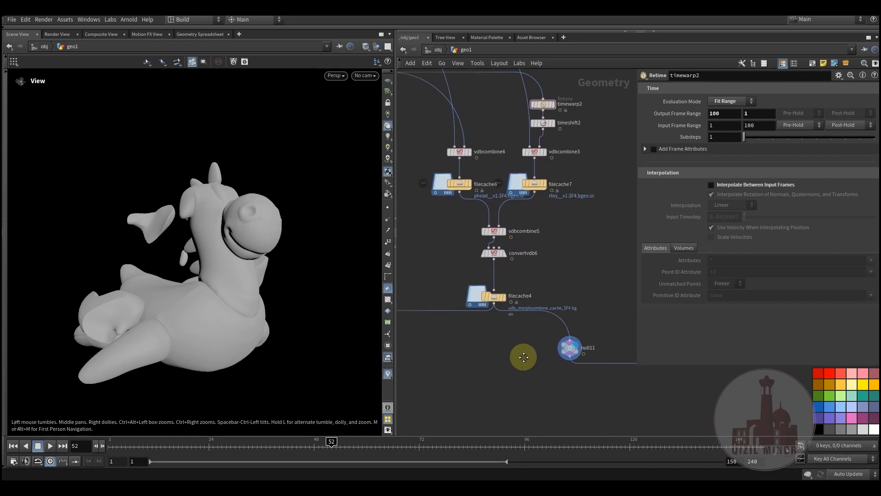
- Select the whole node chain from timewarp2 to null11 to inspect its extent, and clear the selection
scroll(532, 340, "down", 3)
left_click_drag(578, 166, 473, 379)
middle_click_drag(570, 294, 561, 260)
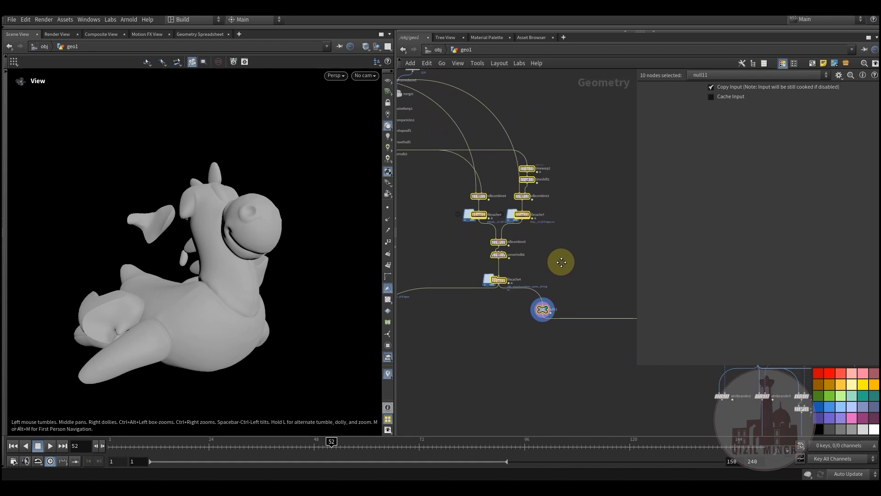
left_click(554, 259)
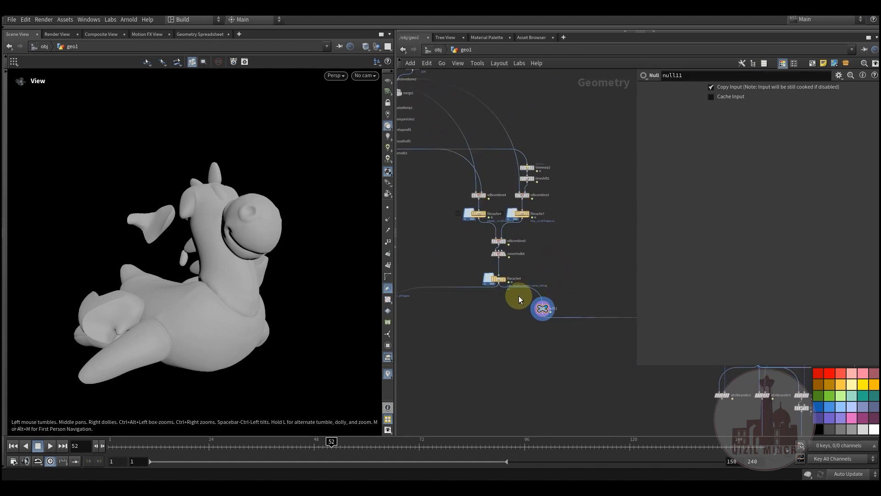
middle_click_drag(499, 328, 497, 347)
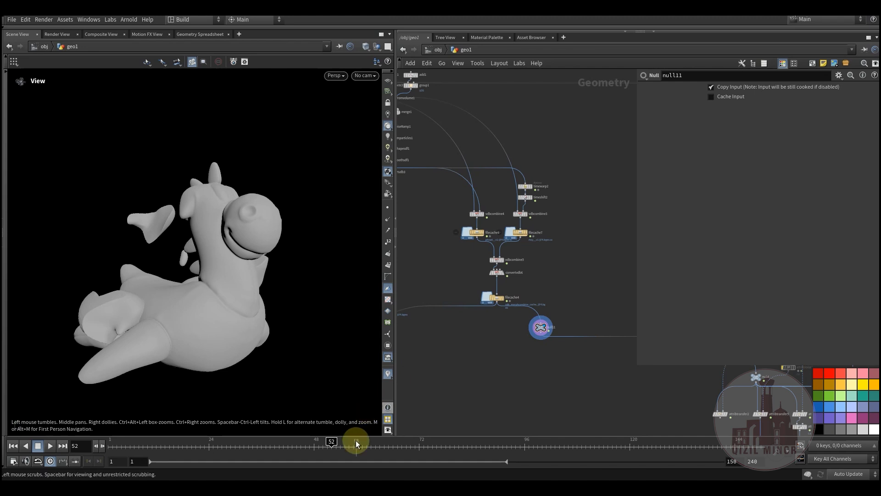
- Scrub the timeline between frames 52 and 61 and examine the morphing pig head and rubber toy at frame 55
left_click_drag(347, 443, 372, 445)
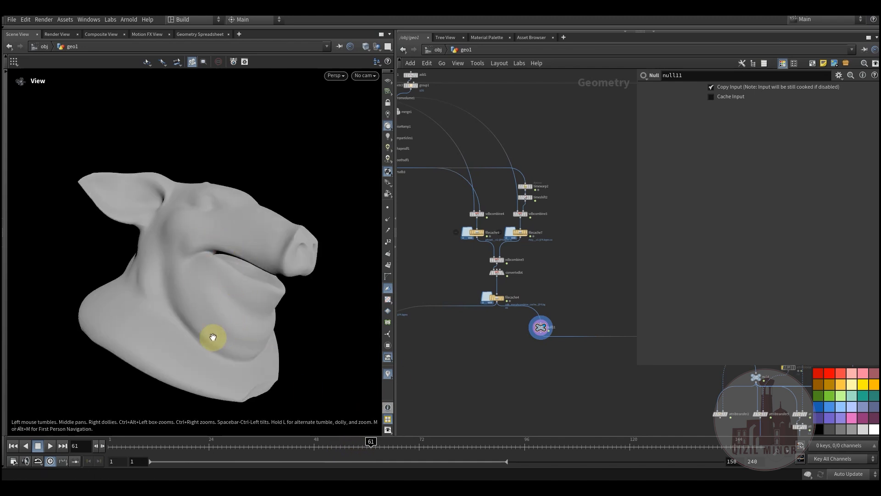
left_click_drag(410, 440, 345, 445)
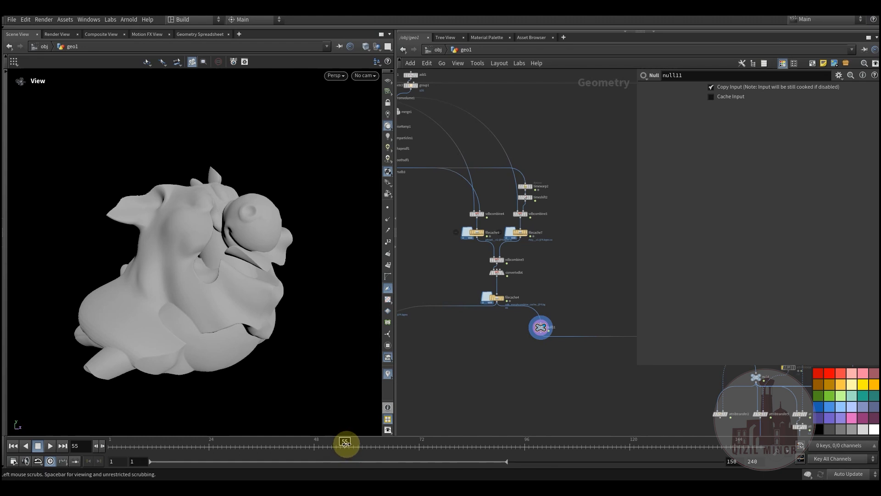
left_click_drag(234, 305, 243, 280)
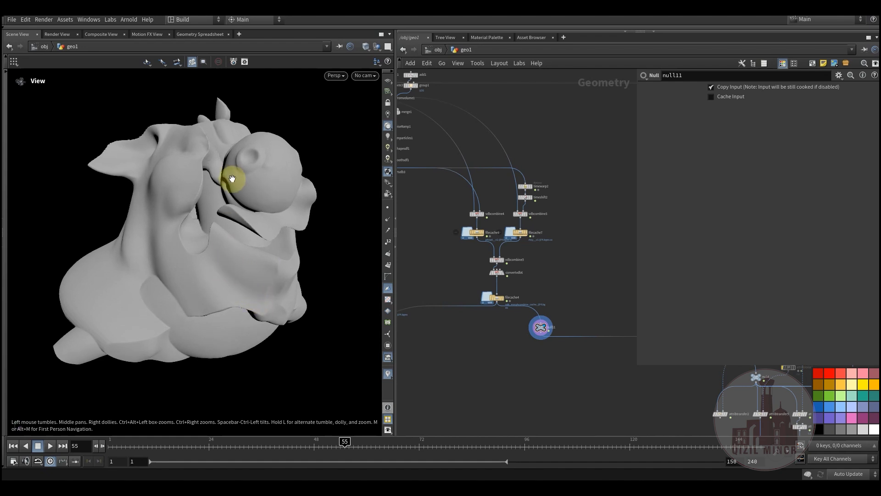
left_click_drag(222, 208, 233, 237)
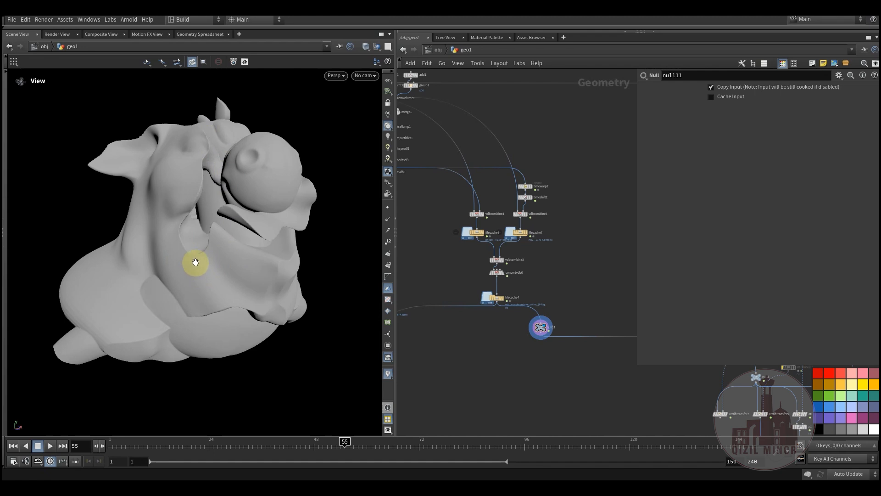
mouse_move(233, 272)
left_mouse_down()
mouse_move(227, 187)
mouse_move(216, 283)
left_mouse_up()
mouse_move(190, 312)
left_mouse_down()
mouse_move(171, 198)
mouse_move(139, 251)
left_mouse_up()
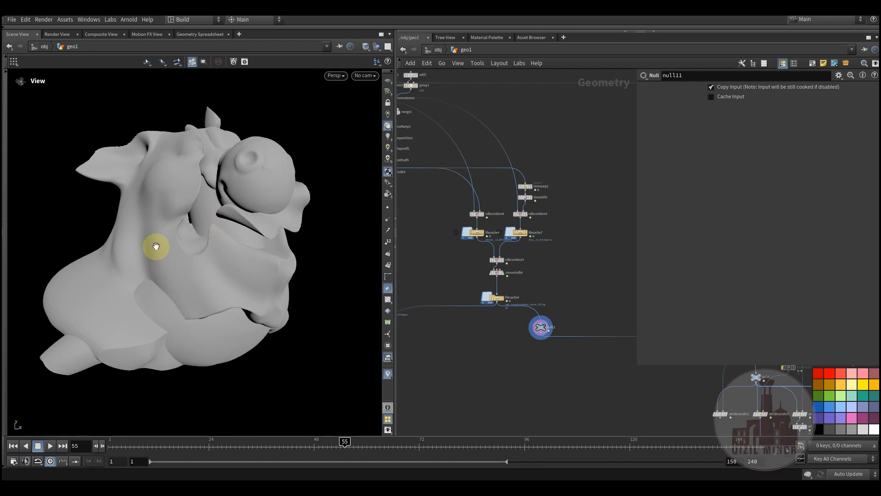
left_click_drag(183, 258, 165, 257)
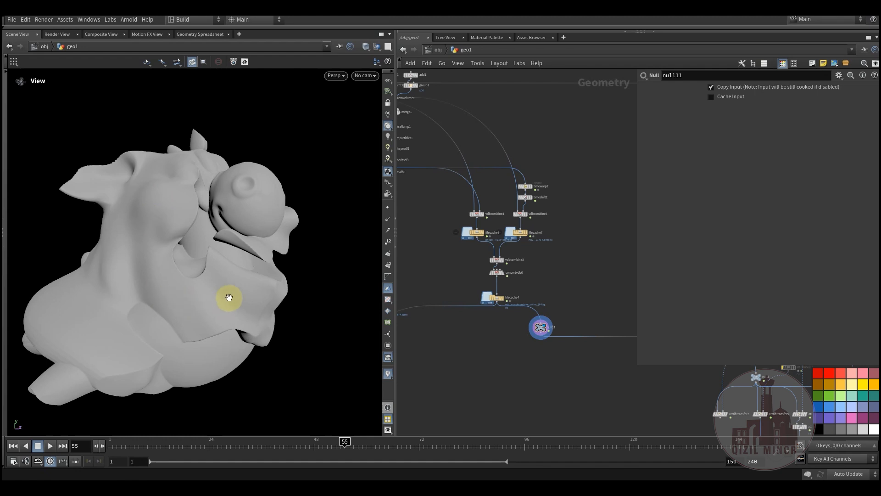
left_click_drag(224, 278, 222, 309)
left_click_drag(352, 446, 330, 445)
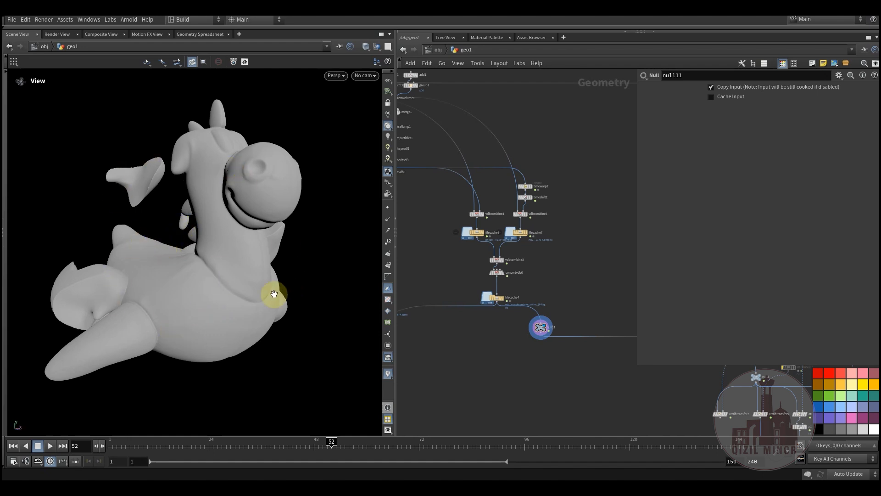
- Examine the output nulls and file caches at the ends of the branches downstream of null11
scroll(492, 313, "down", 6)
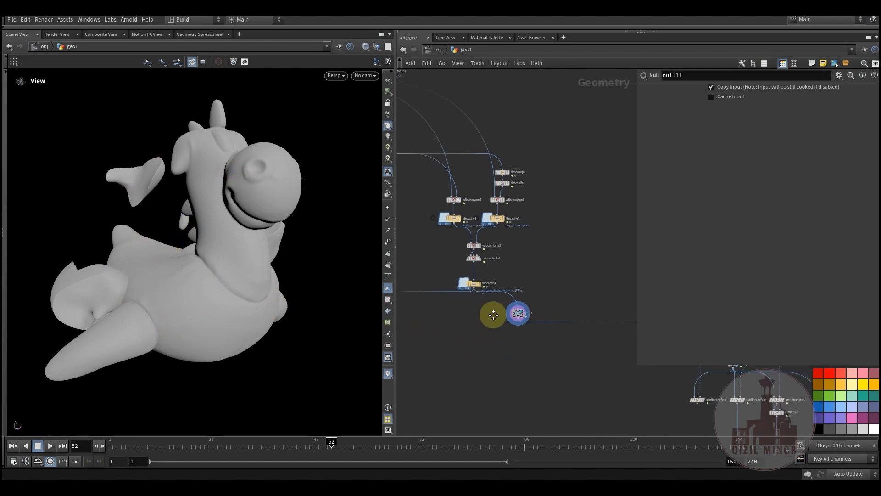
middle_click_drag(447, 333, 449, 320)
left_click_drag(535, 345, 532, 354)
middle_click_drag(533, 354, 443, 300)
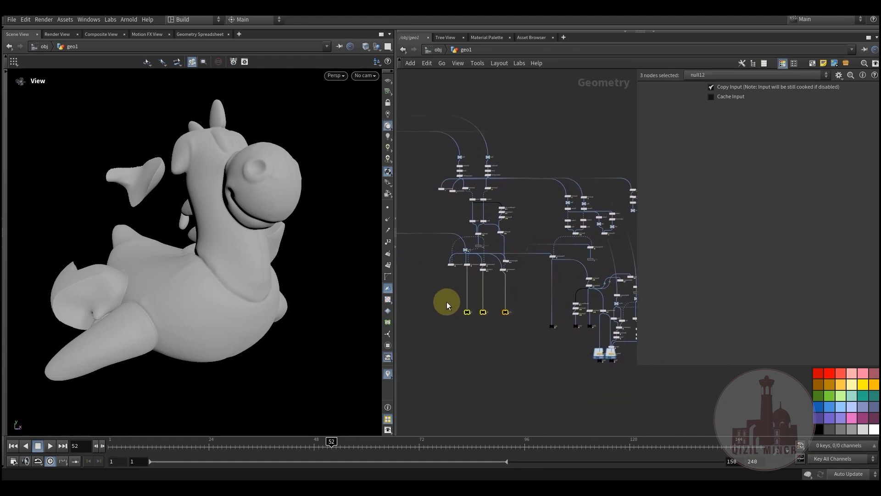
middle_click_drag(520, 330, 474, 308)
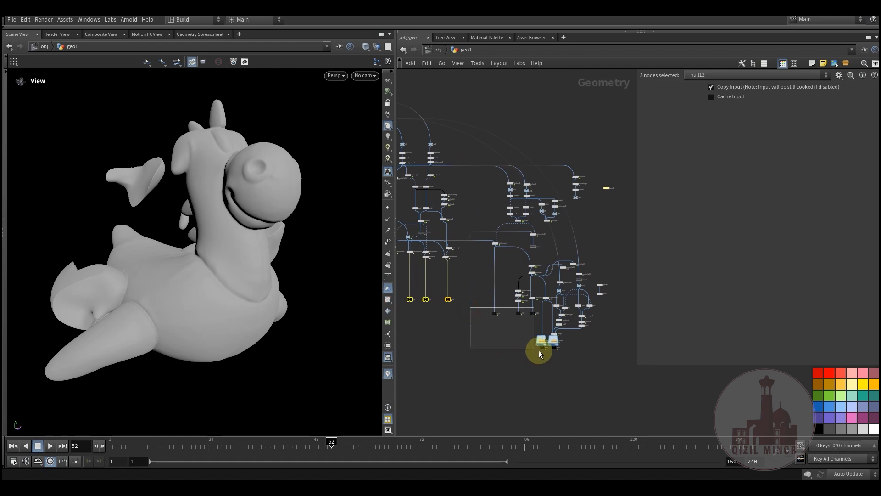
left_click_drag(554, 356, 555, 356)
middle_click_drag(474, 329, 449, 317)
left_click_drag(448, 317, 532, 365)
left_click(456, 321)
middle_click_drag(456, 321, 511, 354)
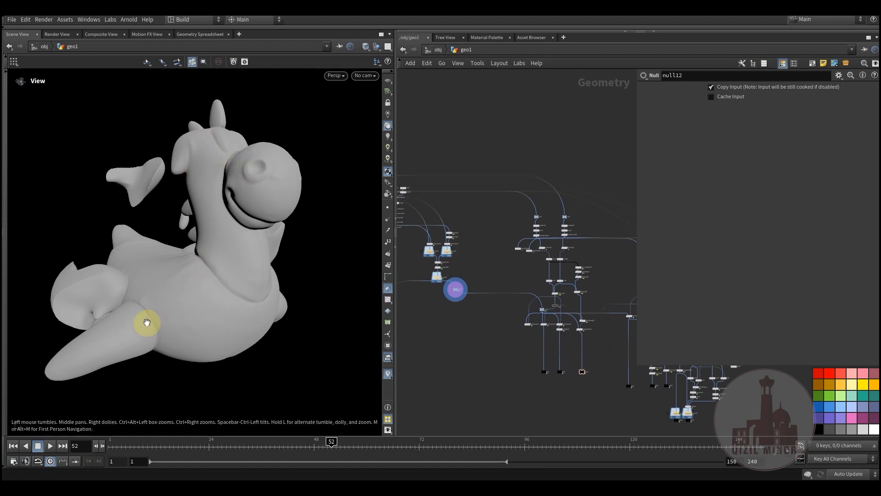
middle_click_drag(573, 407, 472, 353)
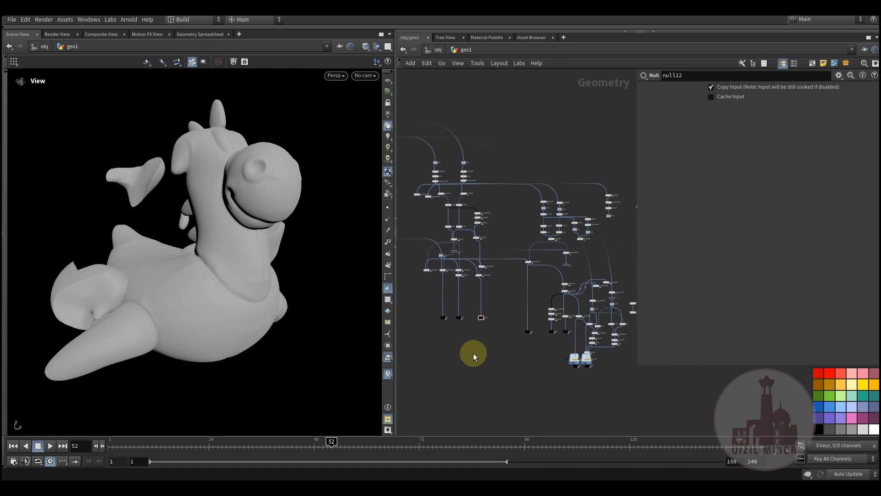
left_click_drag(579, 371, 580, 372)
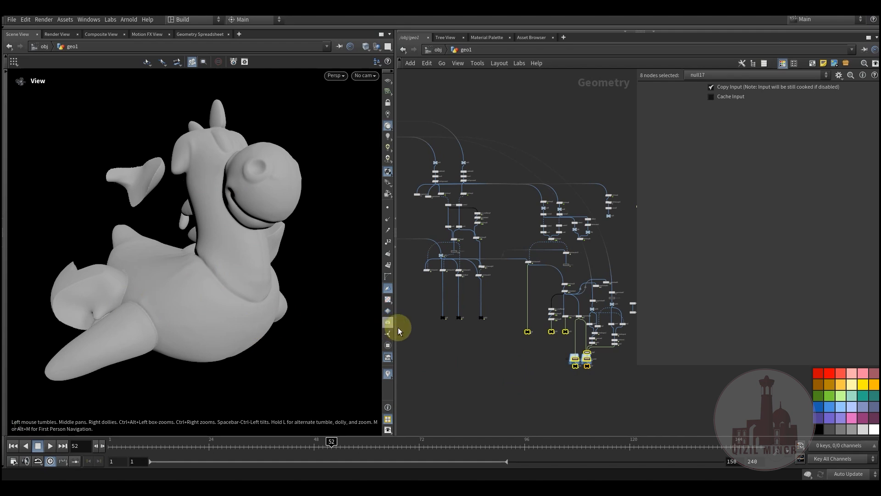
middle_click_drag(444, 339, 462, 346)
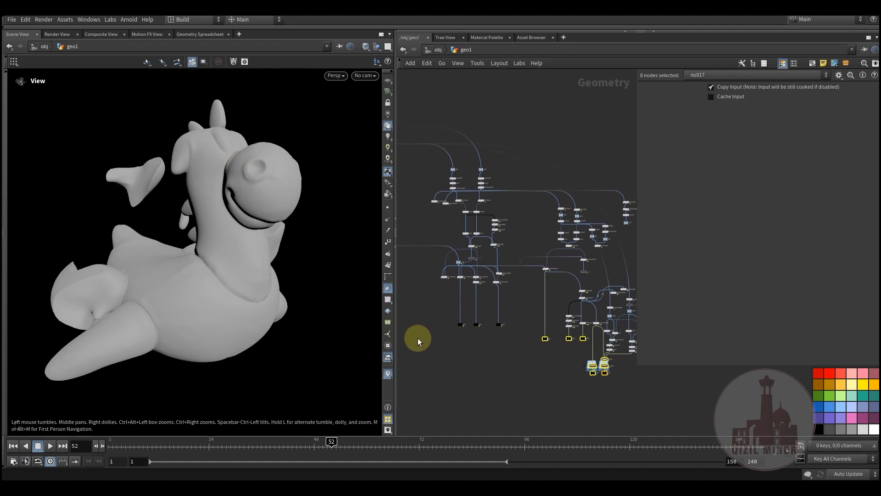
- Display the filecache4 node's geometry and scrub the timeline to frame 53
scroll(417, 338, "up", 10)
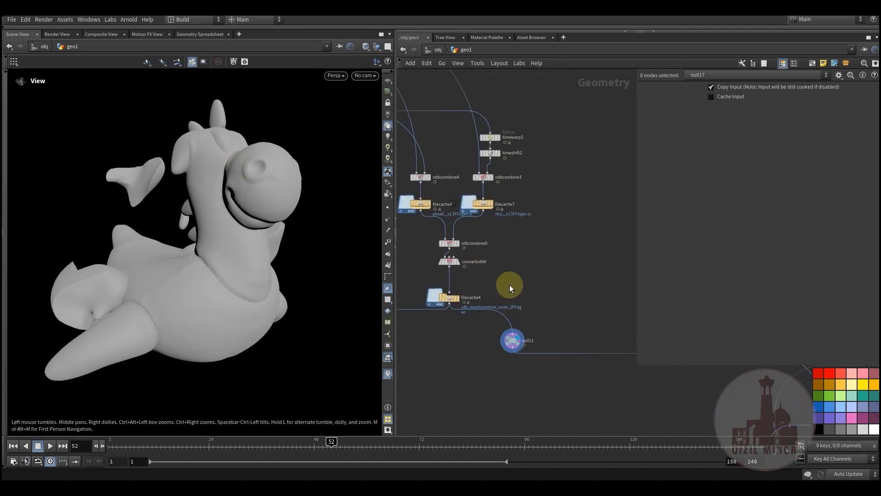
scroll(484, 318, "up", 6)
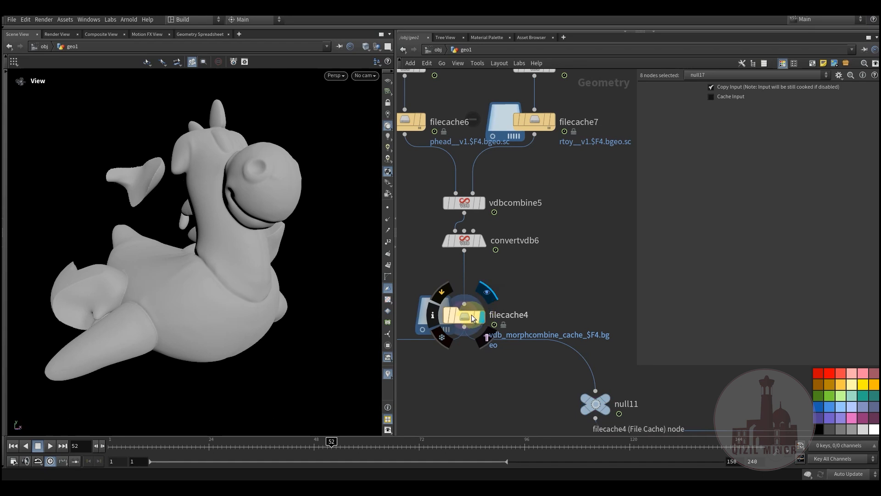
left_click(472, 318)
left_click_drag(324, 441, 353, 446)
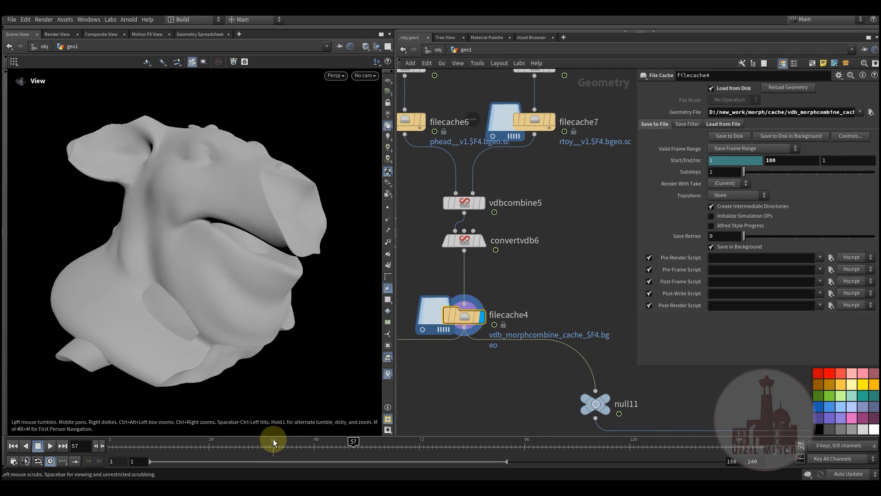
left_click_drag(276, 448, 336, 444)
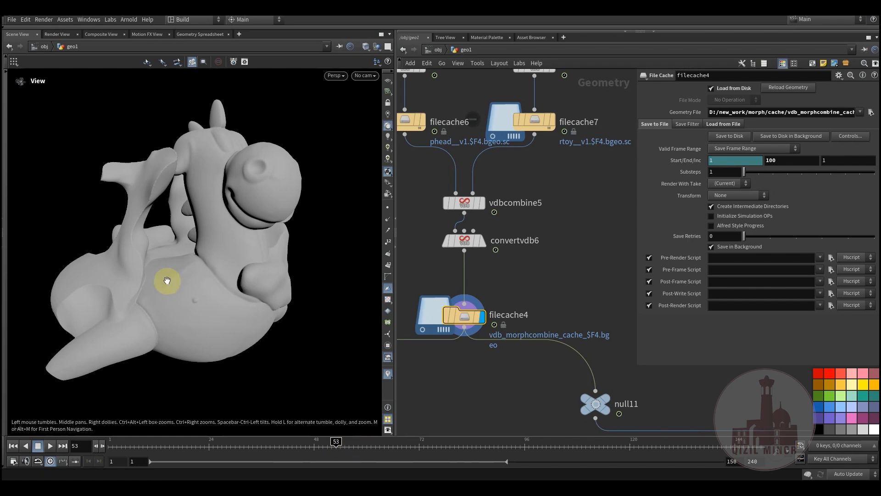
- Inspect the combined morph mesh at frame 53 from several angles
mouse_move(192, 255)
left_mouse_down()
mouse_move(228, 256)
mouse_move(187, 260)
left_mouse_up()
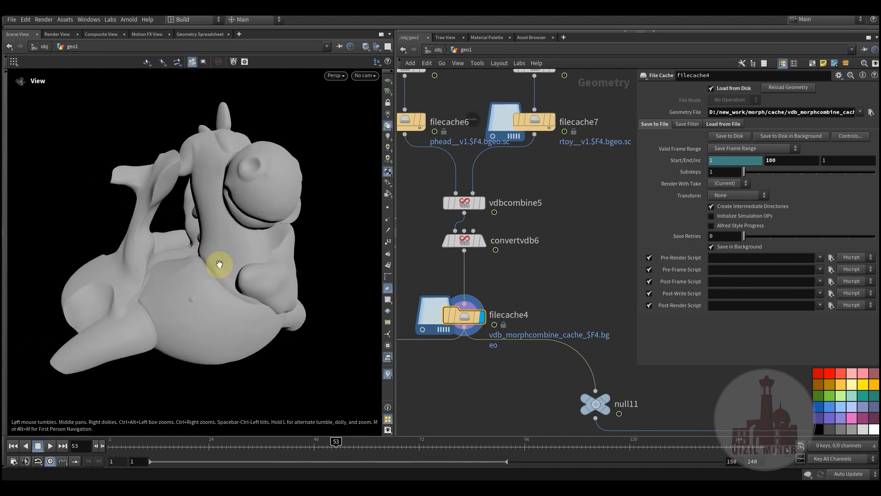
middle_click_drag(219, 263, 220, 282)
left_click_drag(220, 282, 261, 285)
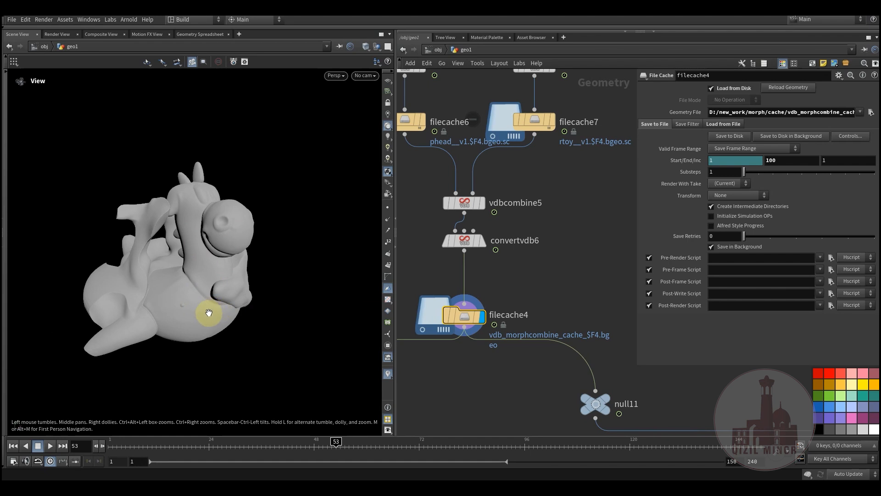
left_click_drag(199, 285, 218, 291)
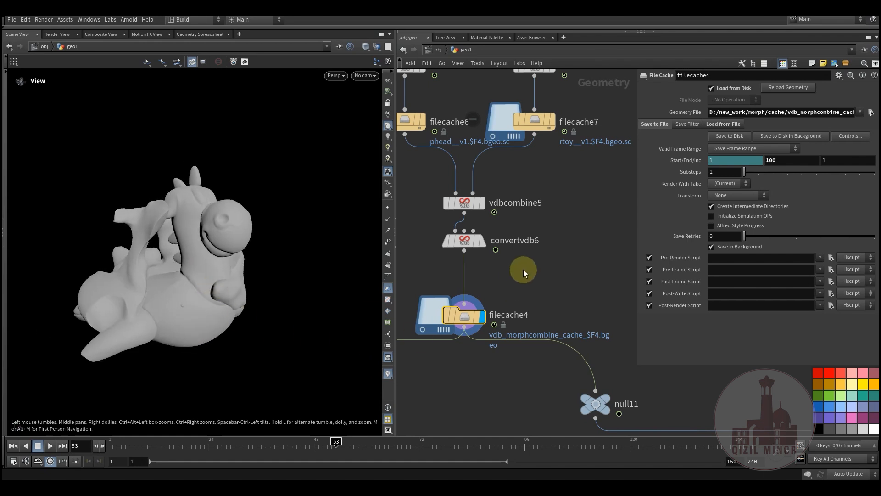
- Find the pig head and rubber toy test geometry nodes at the network's start and select both
scroll(475, 313, "down", 2)
scroll(475, 314, "down", 2)
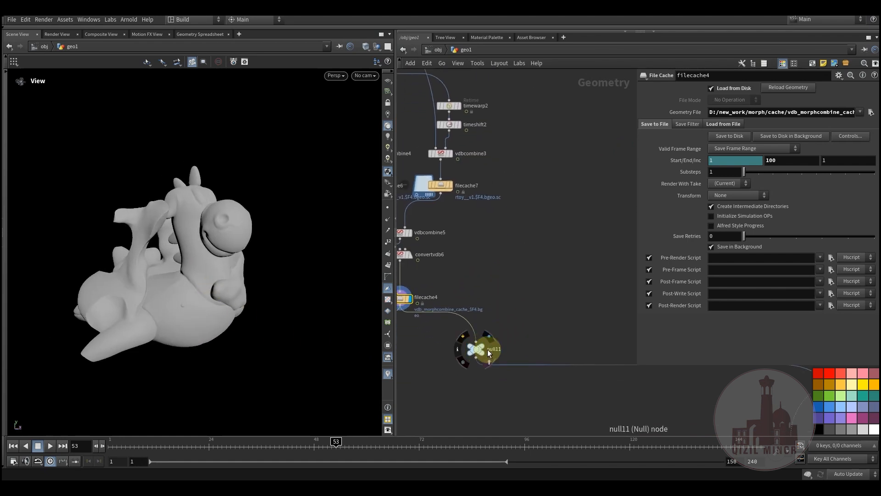
scroll(488, 348, "down", 3)
middle_click_drag(559, 277, 474, 336)
scroll(576, 340, "down", 2)
scroll(494, 268, "up", 8)
middle_click_drag(478, 291, 526, 291)
left_click(476, 250)
left_click(600, 250)
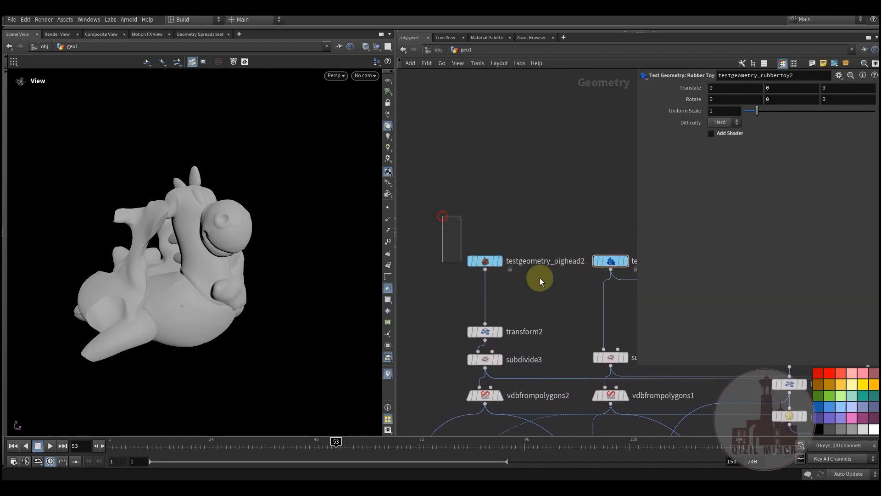
left_click_drag(629, 286, 629, 285)
middle_click_drag(542, 281, 523, 264)
left_click_drag(437, 202, 622, 268)
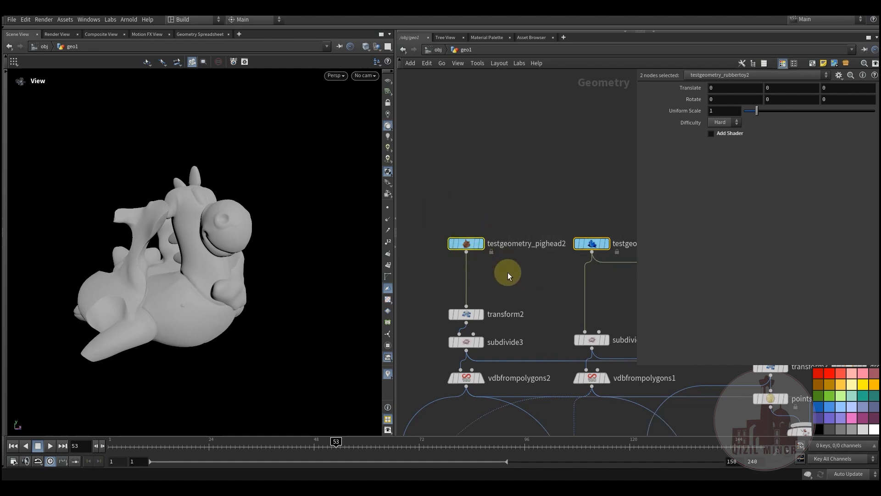
middle_click_drag(507, 274, 509, 281)
- Open the shopnet1 material network inside testgeometry_pighead2 and view the Pig shader's texture settings
double_click(468, 254)
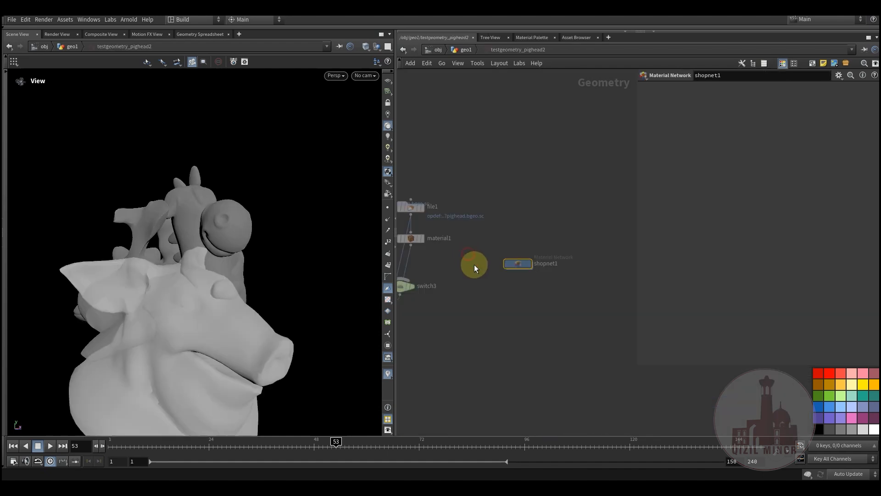
scroll(506, 276, "up", 5)
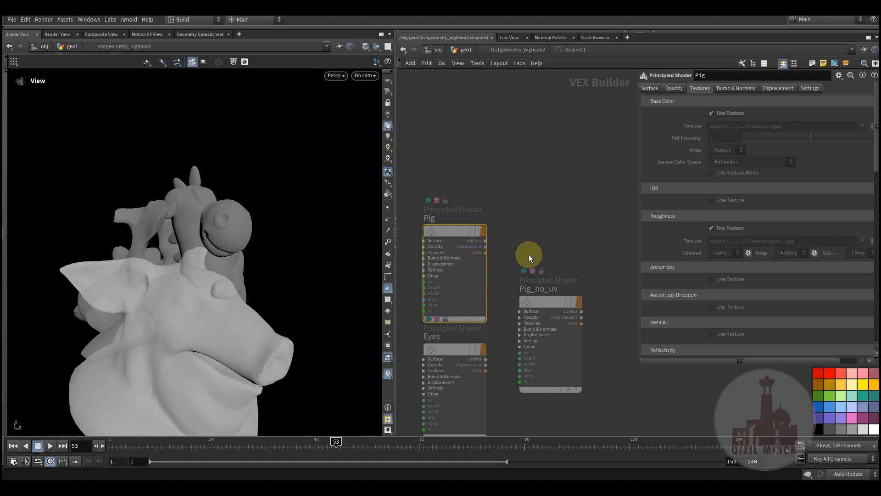
mouse_move(481, 211)
mouse_move(457, 167)
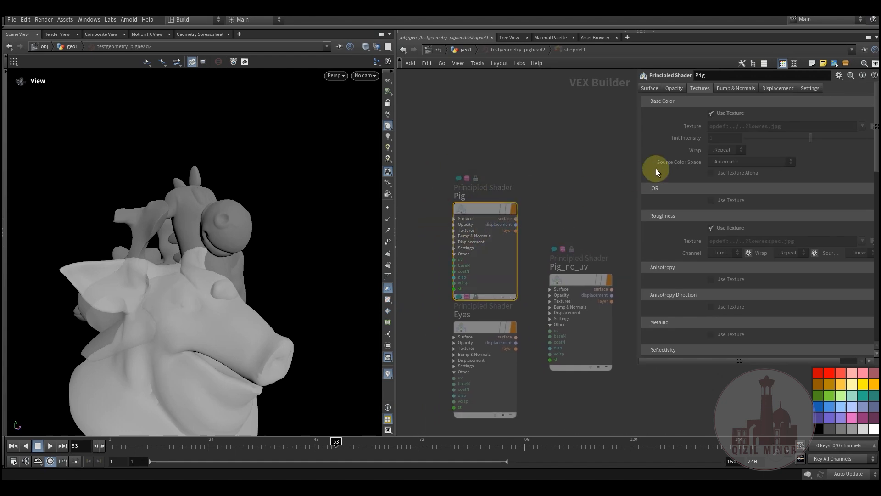
- Copy the Pig shader's base color texture parameter and return to the geo1 network
right_click(687, 131)
left_click(730, 205)
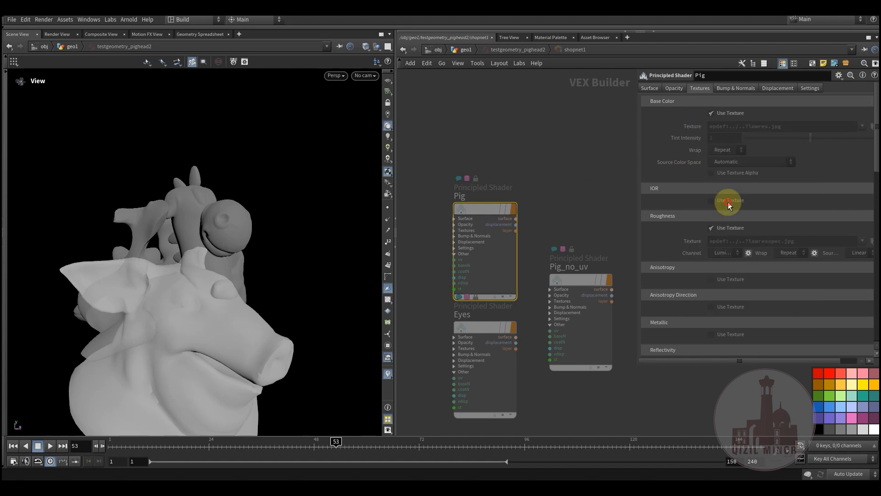
left_click(466, 50)
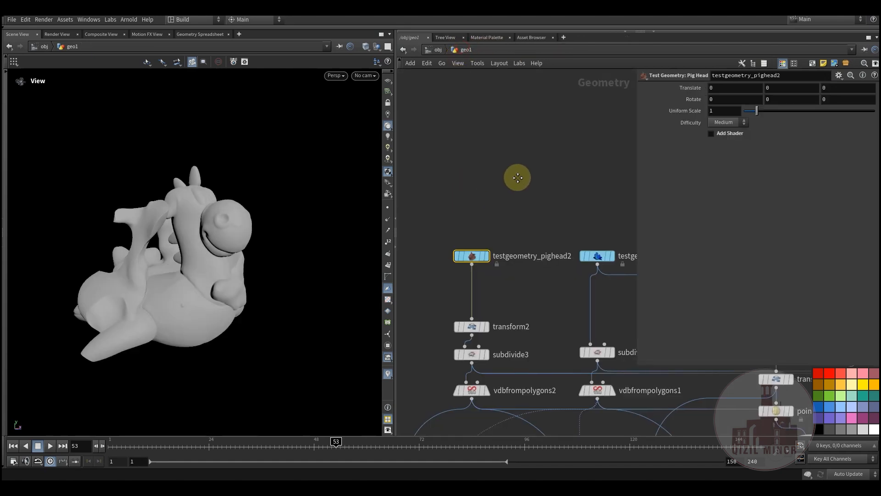
- Add a UV Quick Shade node, feed it from testgeometry_pighead2 and display it
key("Tab")
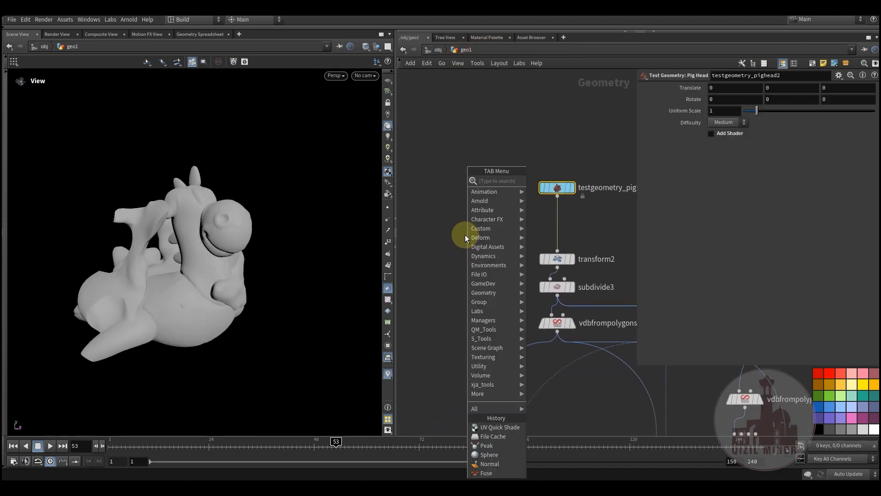
mouse_move(470, 247)
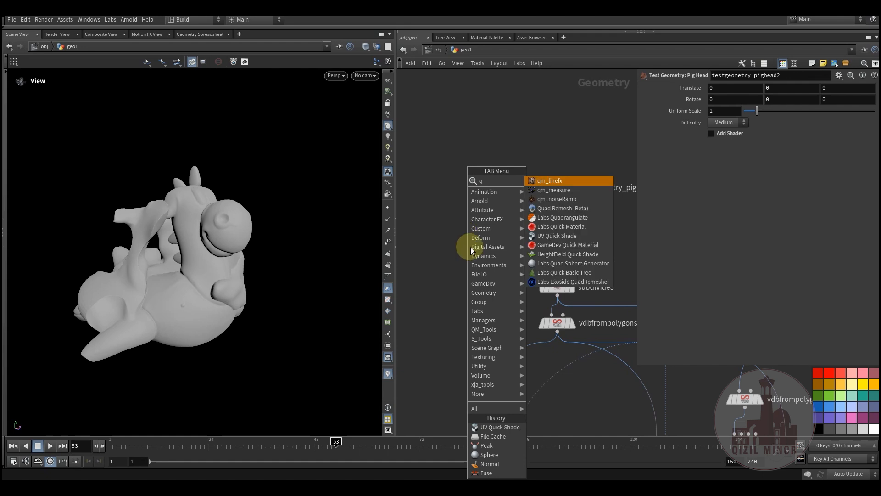
left_click(555, 230)
left_click(486, 270)
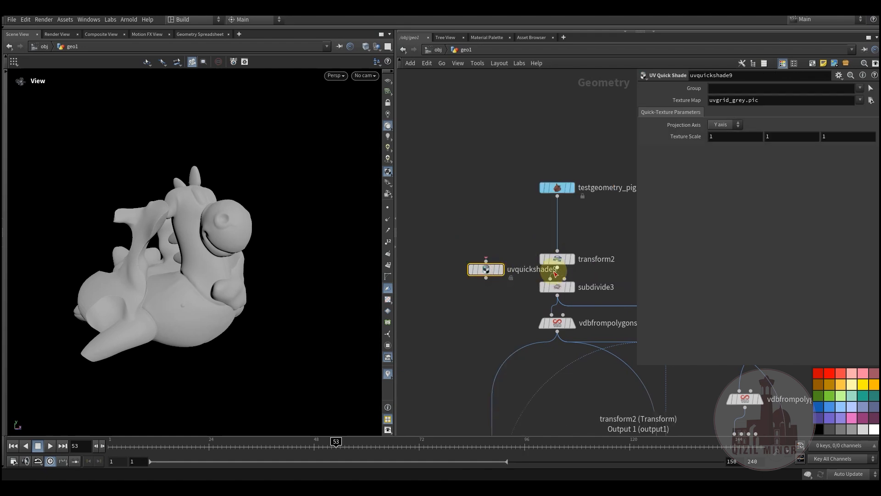
left_click_drag(557, 196, 491, 259)
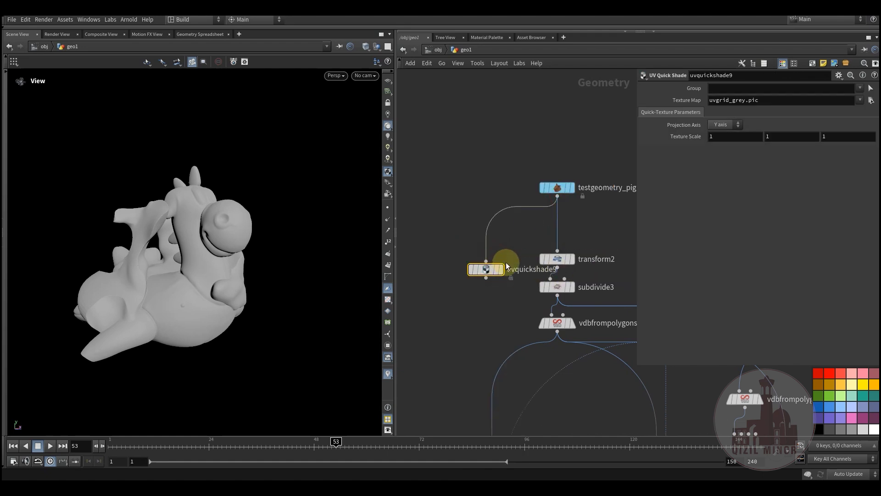
left_click(500, 269)
left_click_drag(309, 299, 321, 228)
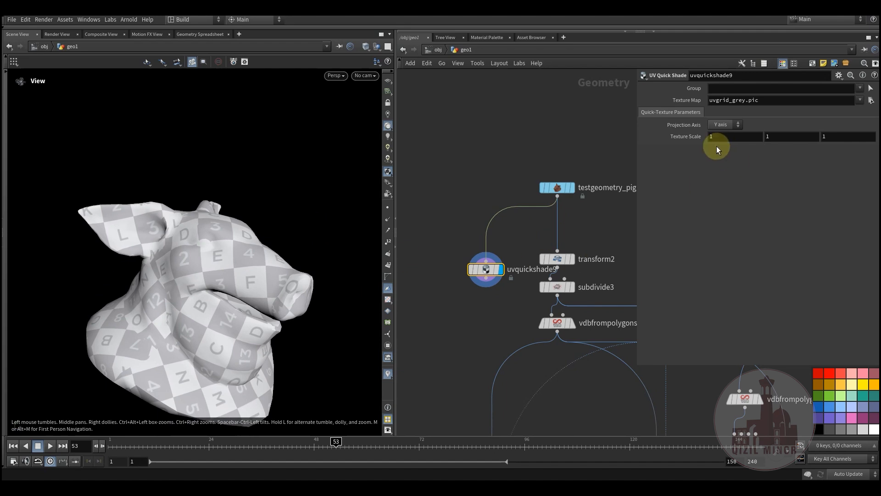
- Paste the copied shader texture as a relative reference into the UV Quick Shade's Texture Map
right_click(692, 103)
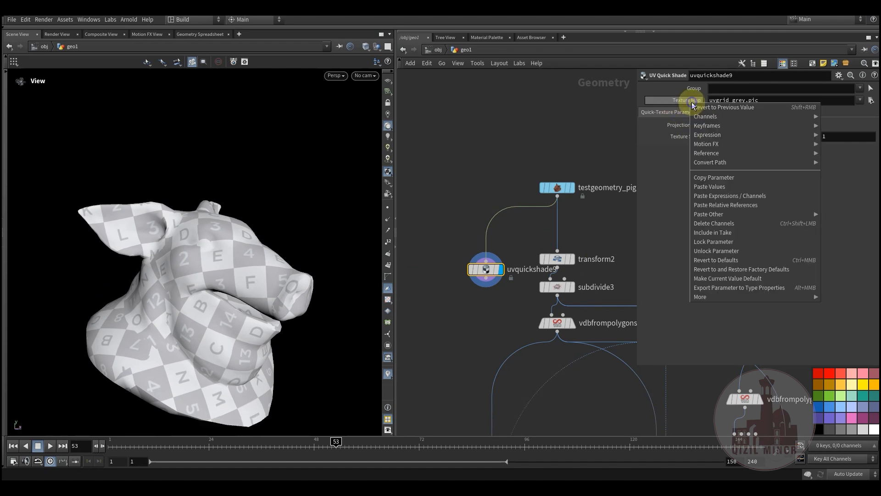
left_click(741, 206)
left_click_drag(239, 285, 279, 250)
- Move the UV Quick Shade node lower in the network and rewire its input to the output of subdivide3
left_click_drag(485, 269, 453, 331)
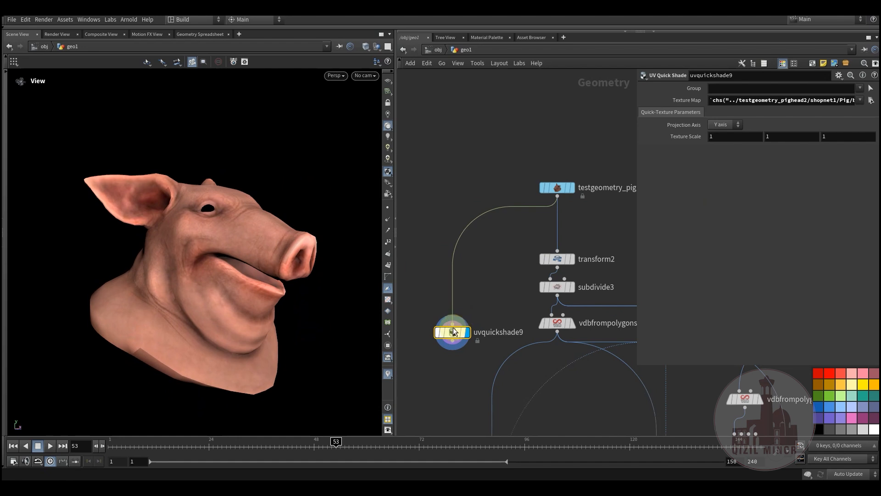
left_click(556, 296)
left_click(453, 320)
middle_click_drag(462, 279, 447, 338)
left_click_drag(246, 212, 191, 263)
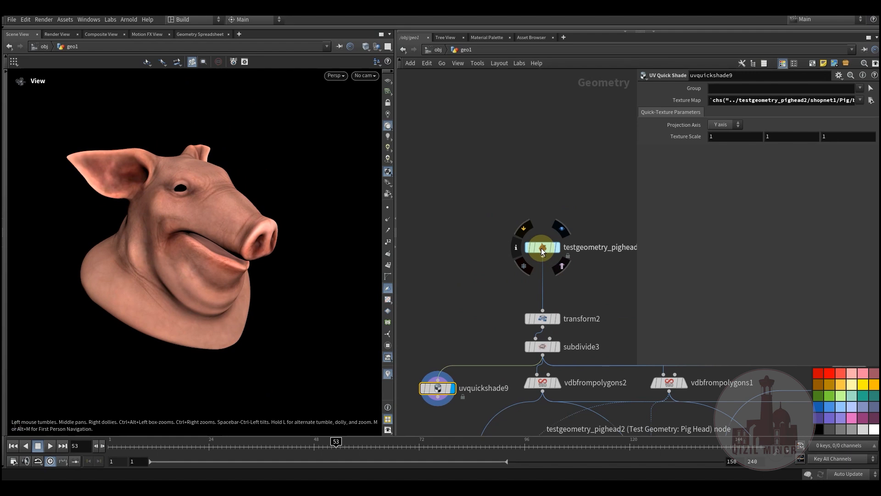
- Open the pig head asset's type properties, select lowres.jpg among its extra files and view the save options for exporting it
right_click(541, 248)
left_click(566, 426)
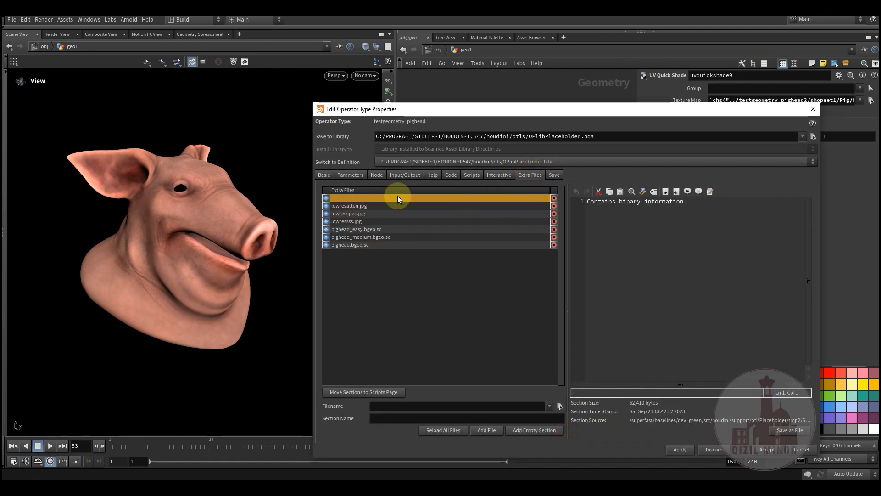
left_click(348, 201)
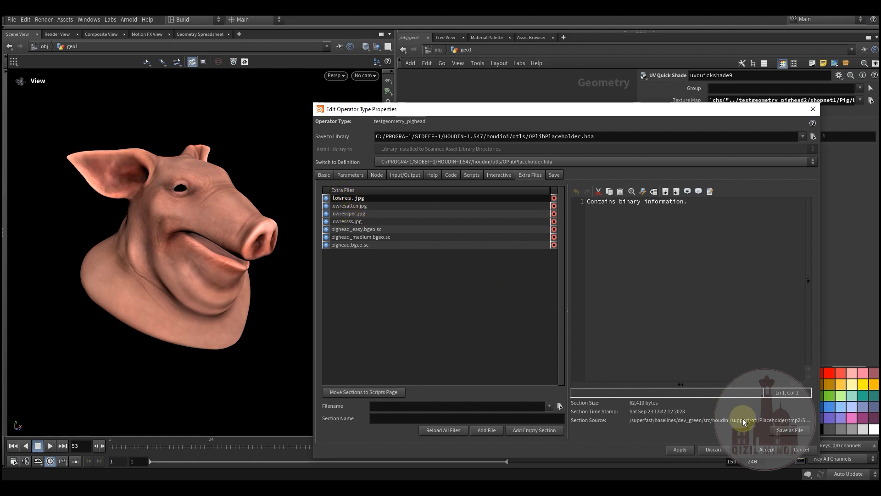
left_click(788, 431)
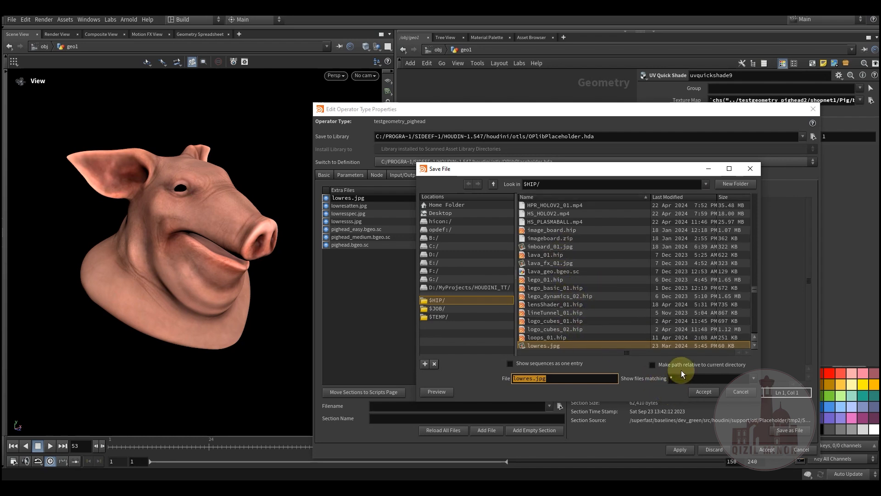
left_click(740, 392)
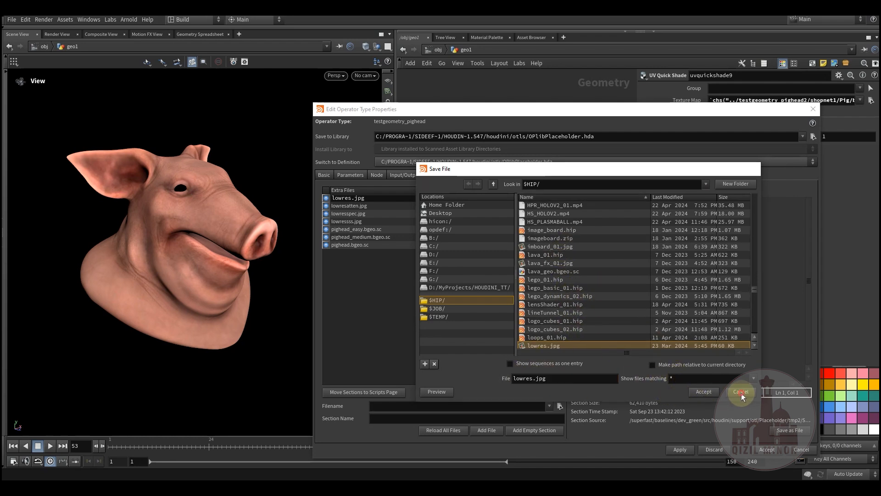
left_click(790, 364)
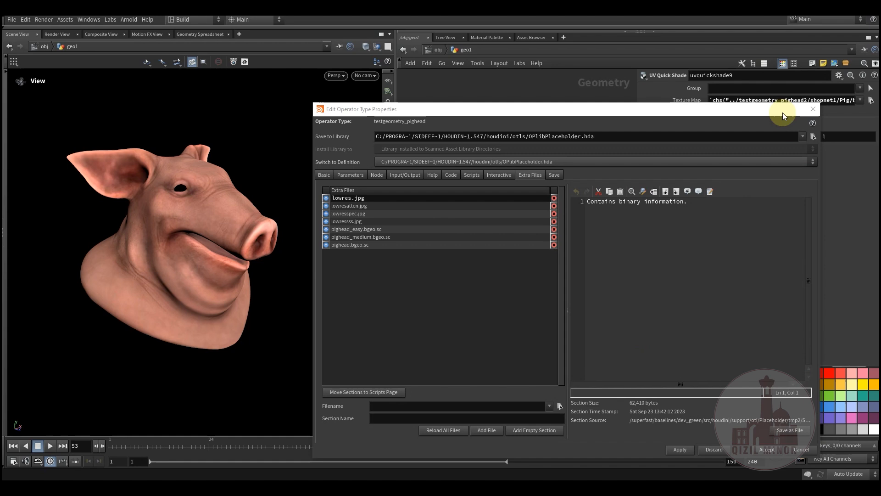
left_click(813, 109)
- Find the attribvop5 node further along the network and display its textured rubber toy
middle_click_drag(483, 268, 440, 233)
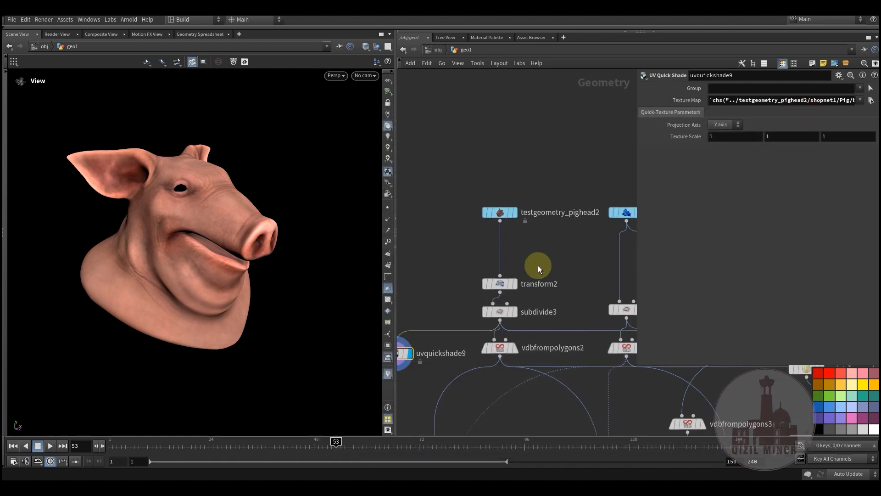
middle_click_drag(538, 268, 436, 288)
scroll(511, 305, "down", 3)
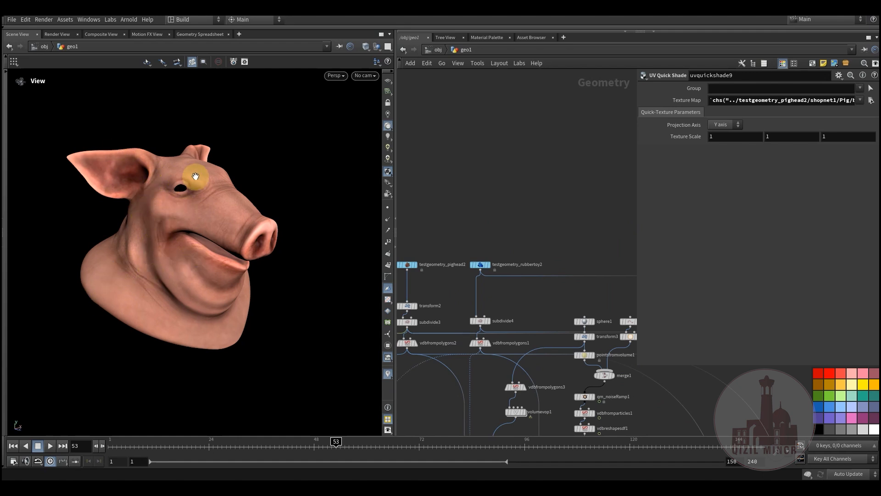
scroll(551, 239, "down", 6)
scroll(477, 246, "down", 5)
middle_click_drag(633, 321, 546, 337)
scroll(522, 329, "up", 10)
scroll(535, 268, "up", 3)
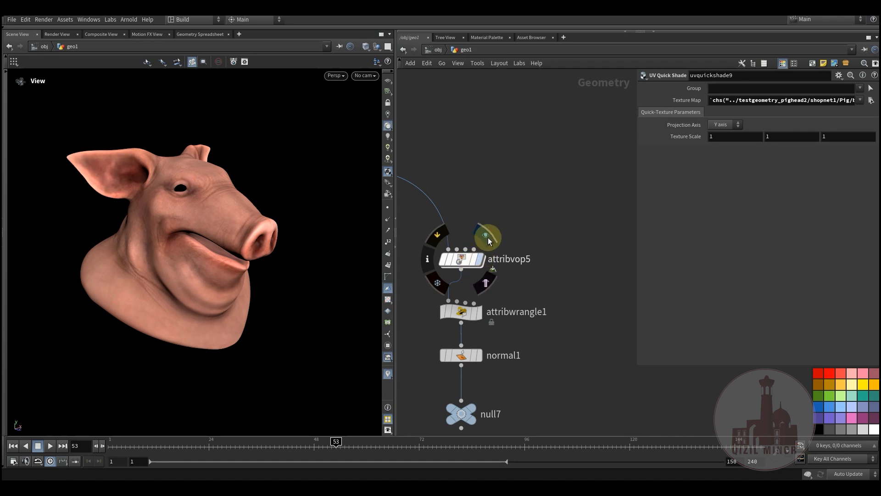
left_click(488, 237)
left_click(461, 260)
middle_click_drag(537, 268, 574, 200)
left_click_drag(196, 239, 257, 250)
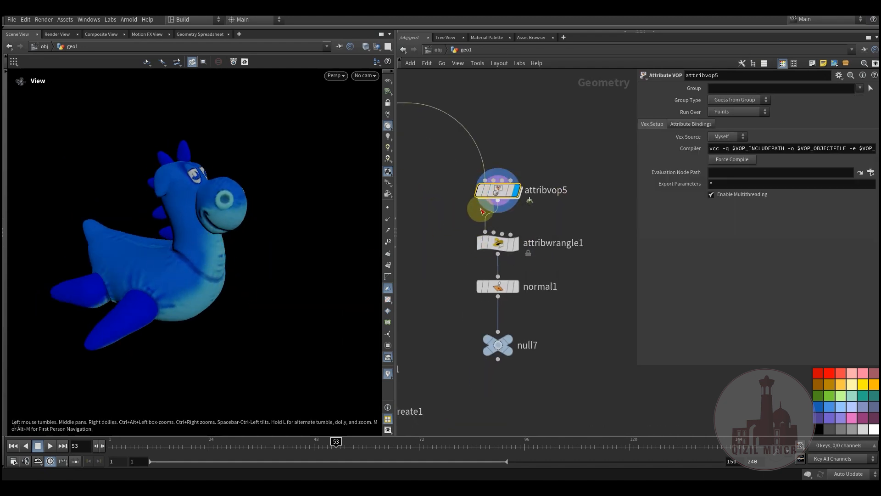
- Insert a copy of null7 directly above attribvop5 and display it to see the toy without color
middle_click_drag(521, 120, 531, 96)
left_click_drag(528, 370, 529, 162, "alt")
left_click(507, 131)
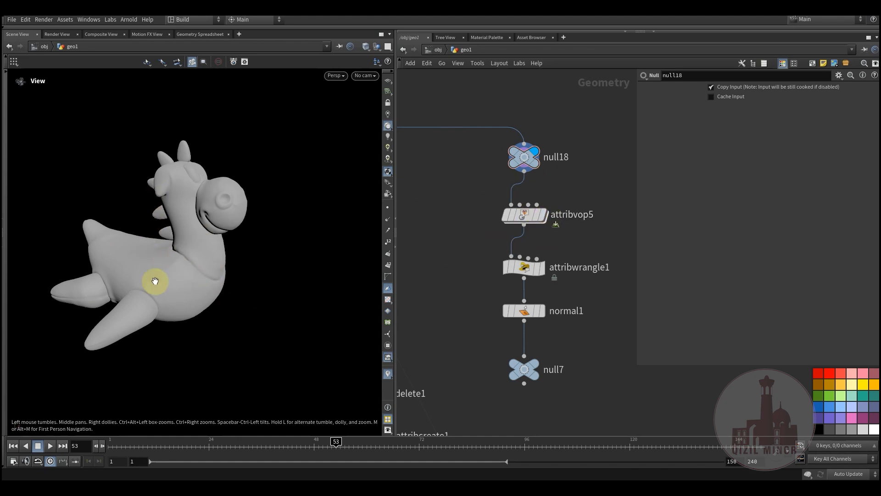
mouse_move(524, 161)
left_click_drag(524, 160, 524, 168)
- Display attribvop5 again, view the texture1 settings inside it and return to geo1
left_click(526, 223)
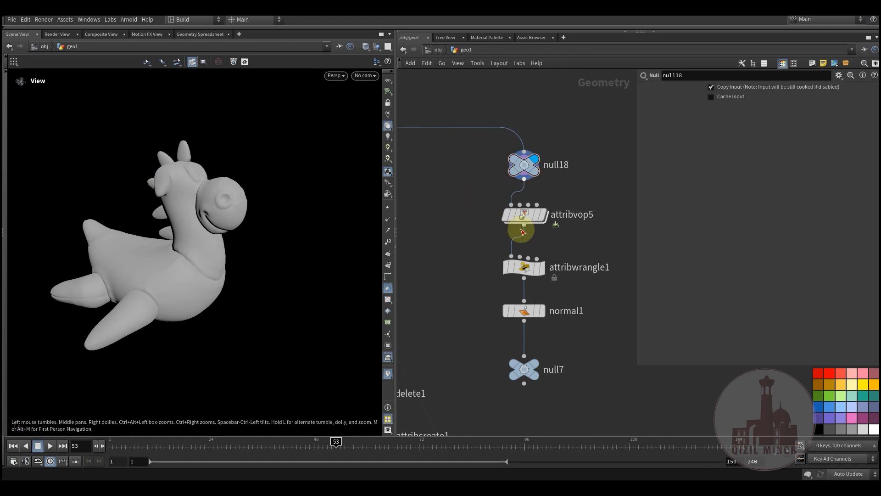
left_click(542, 214)
left_click(712, 193)
double_click(523, 215)
left_click(466, 197)
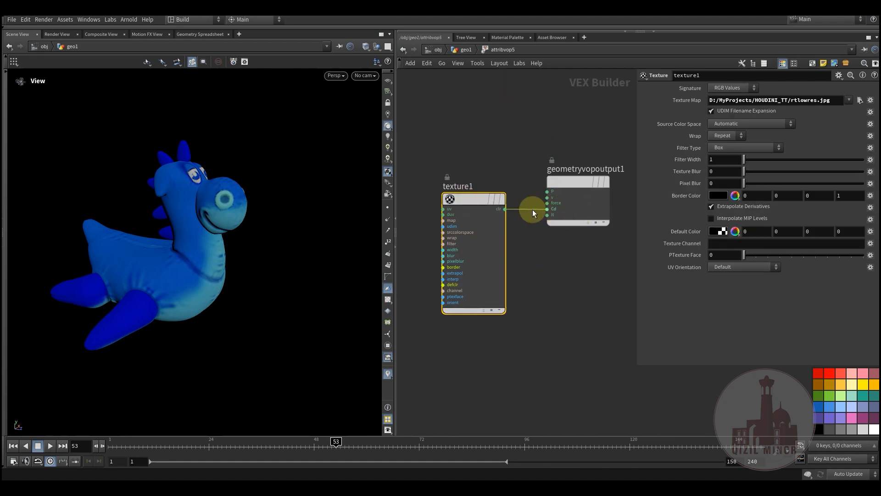
left_click(466, 51)
- Examine the textured rubber toy from several angles
left_click_drag(192, 215, 230, 239)
left_click(389, 211)
left_click(387, 207)
left_click_drag(245, 207, 247, 257)
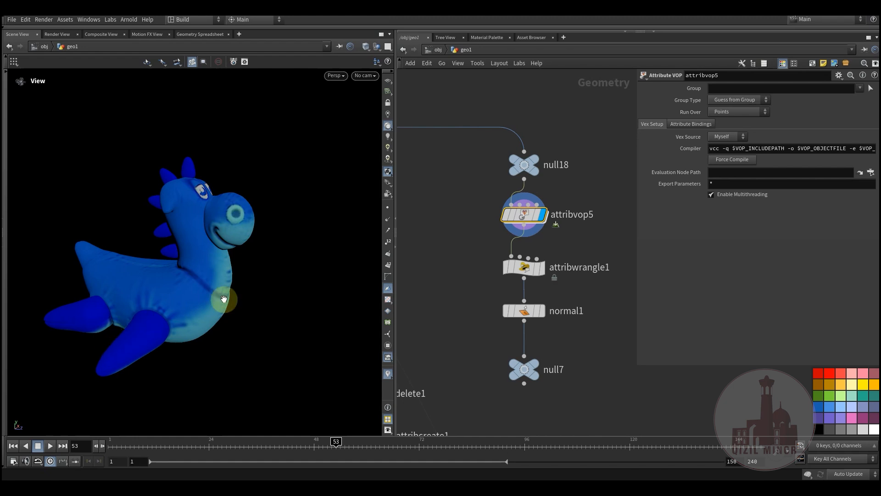
left_click_drag(178, 291, 221, 280)
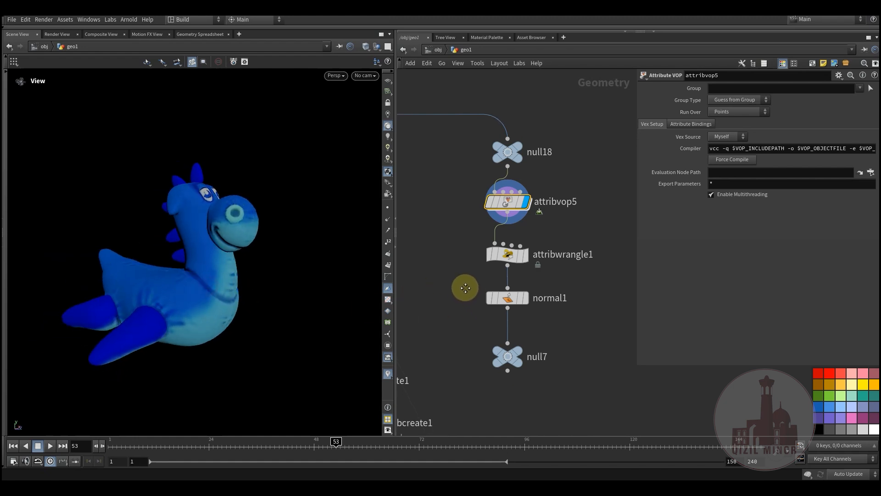
middle_click(502, 199)
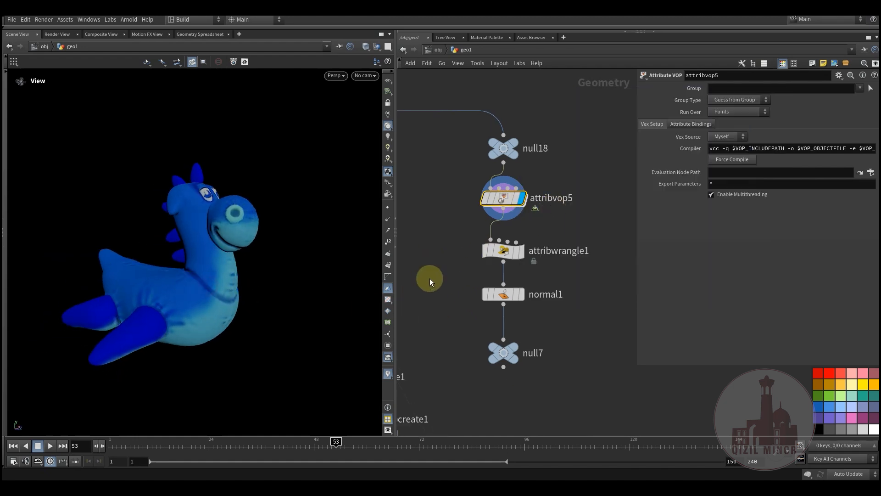
- Bypass the attribwrangle1 and normal1 nodes and display null7 at the end of the chain
scroll(486, 257, "down", 3)
left_click(500, 210)
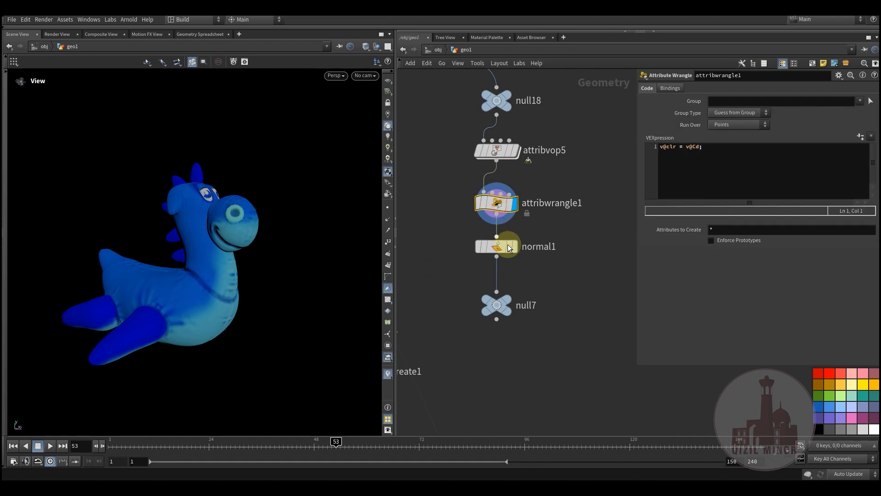
left_click_drag(445, 177, 544, 274)
mouse_move(493, 202)
left_click(476, 182)
left_click(444, 258)
mouse_move(498, 306)
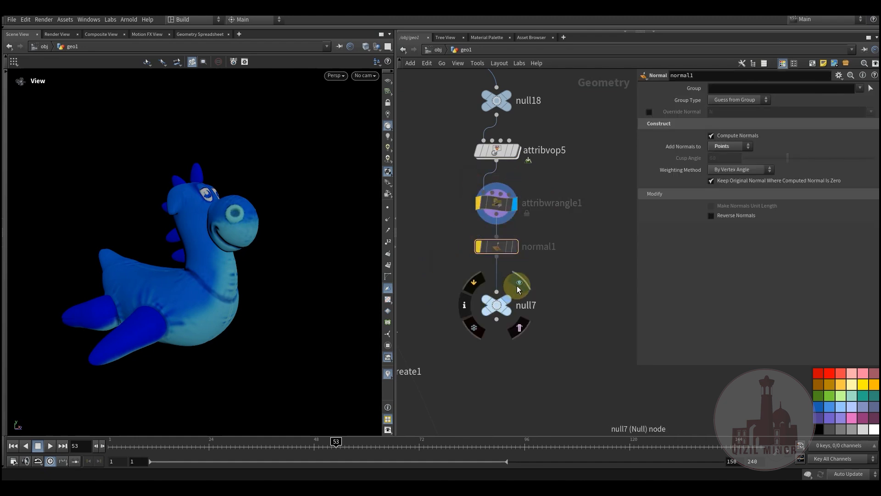
- Open the lopnet1 network beside the toy chain and select all its nodes from sopimport1 to usdrender_rop1
middle_click_drag(558, 273, 430, 330)
middle_click_drag(563, 280, 554, 244)
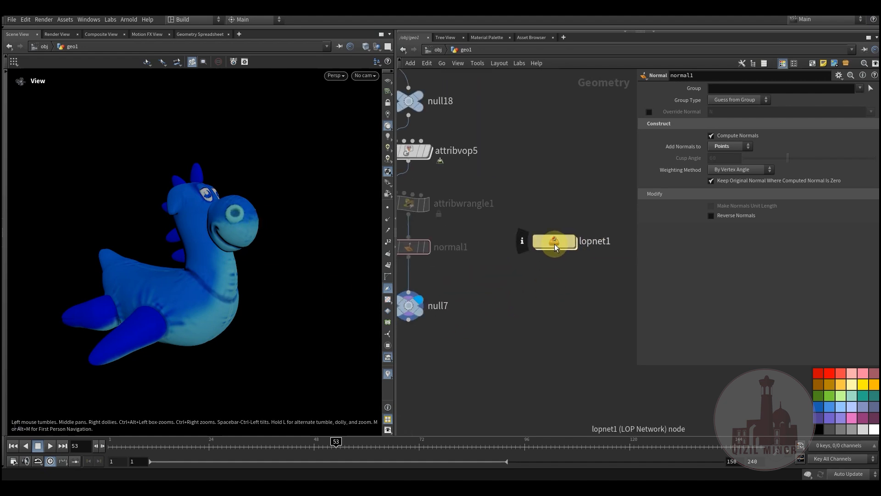
double_click(555, 239)
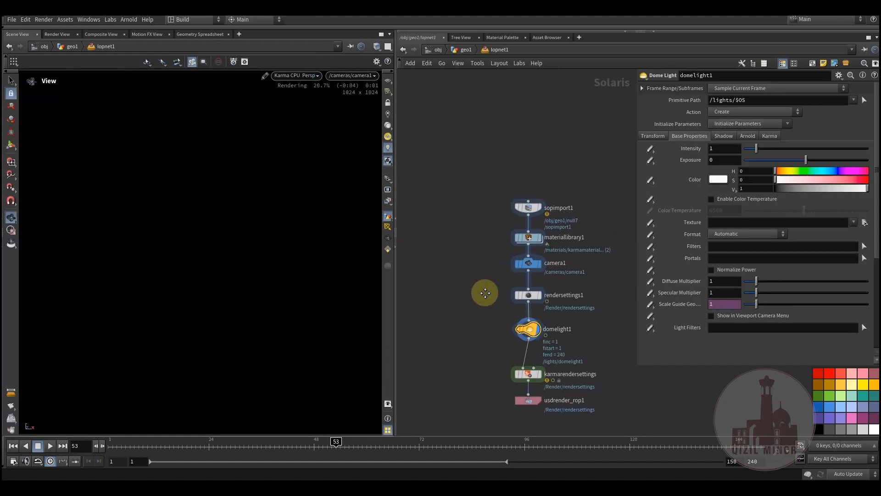
left_click_drag(483, 157, 563, 387)
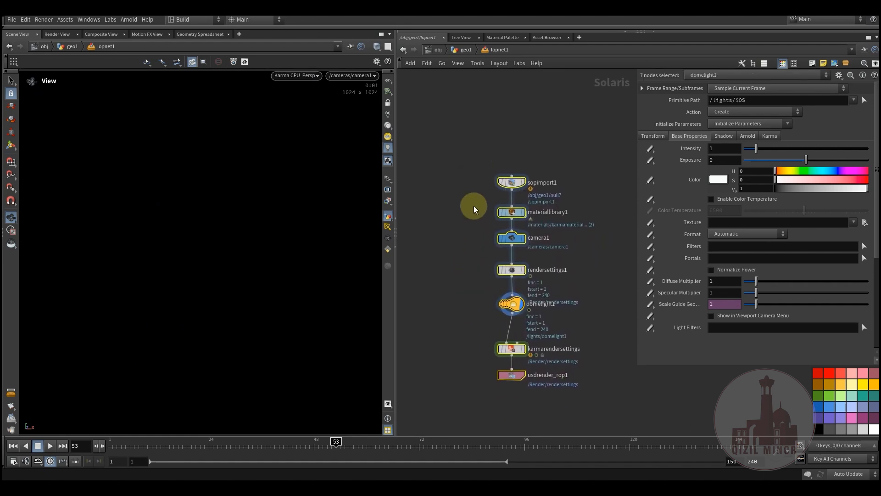
- Preview the imported toy at sopimport1 from another angle and move the display to karmarendersettings
left_click(516, 182)
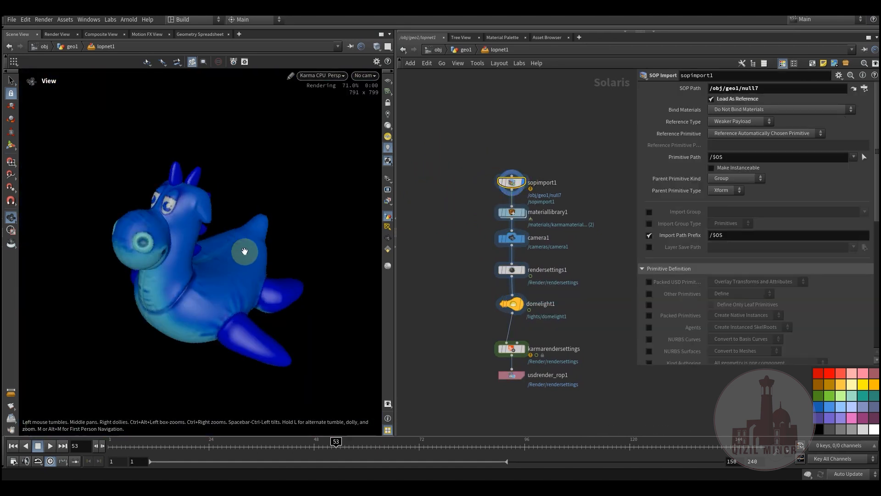
left_click_drag(242, 250, 271, 248)
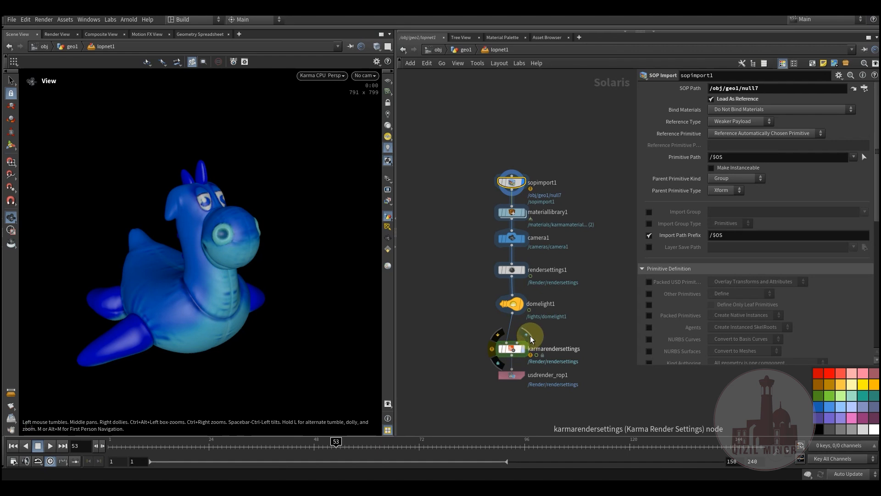
left_click(530, 335)
middle_click_drag(469, 312, 472, 301)
left_click(468, 295)
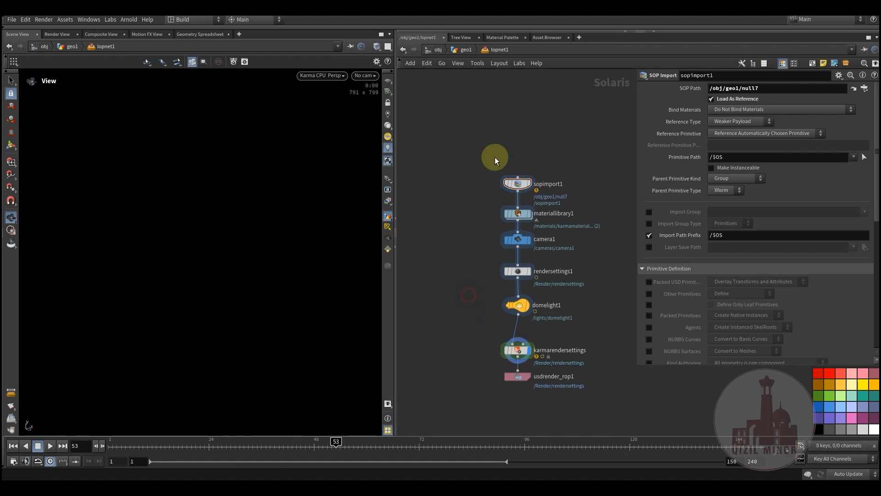
- Return to the geo1 network and re-enable the bypassed normal1 node
left_click(467, 50)
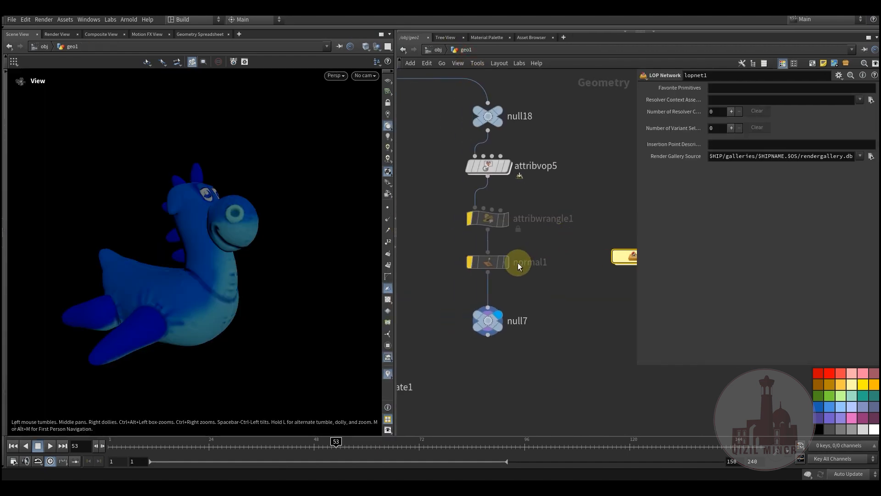
left_click(472, 242)
middle_click_drag(617, 278, 556, 272)
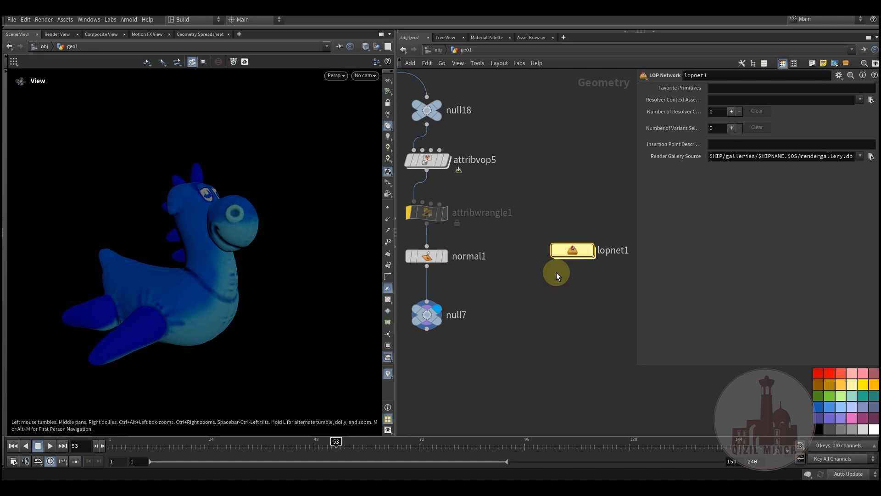
- Open the lopnet1 network and look through /cameras/camera1 in the viewport
double_click(574, 251)
mouse_move(472, 253)
middle_mouse_down()
mouse_move(476, 262)
mouse_move(462, 246)
mouse_move(460, 259)
middle_mouse_up()
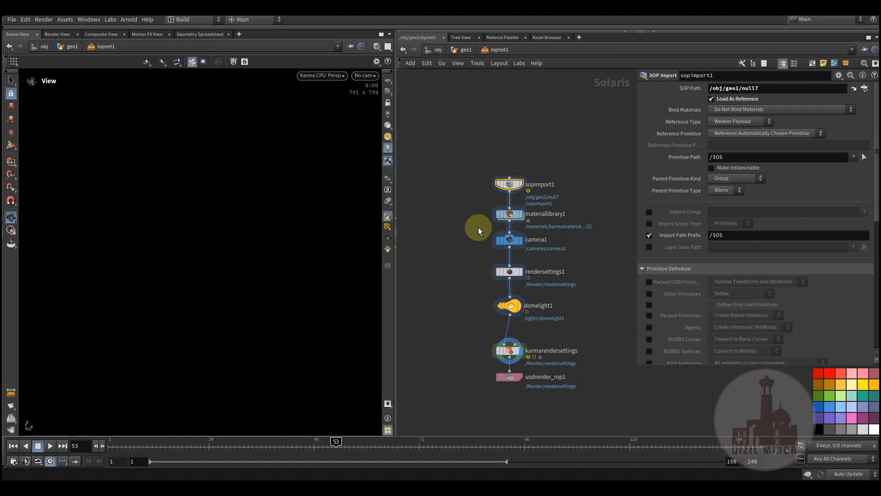
left_click(364, 75)
left_click(391, 99)
left_click(365, 75)
left_click(383, 95)
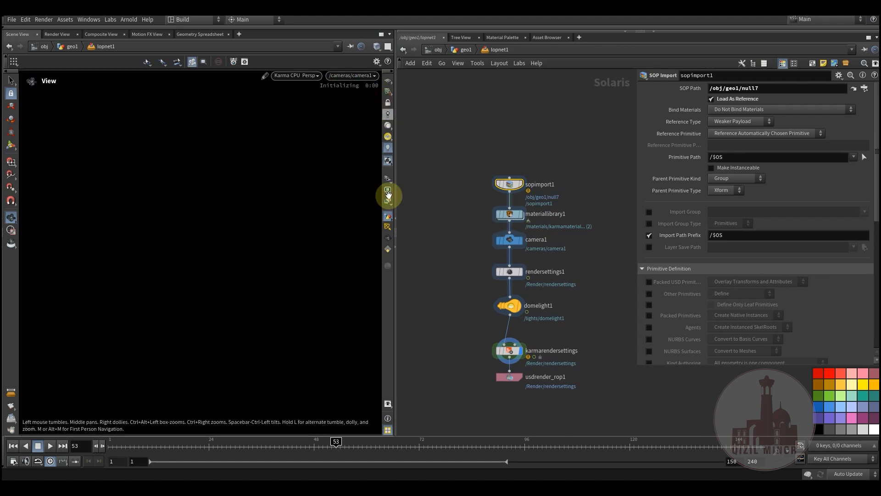
- Move the display to domelight1 in the LOP chain
middle_click_drag(467, 296, 463, 276)
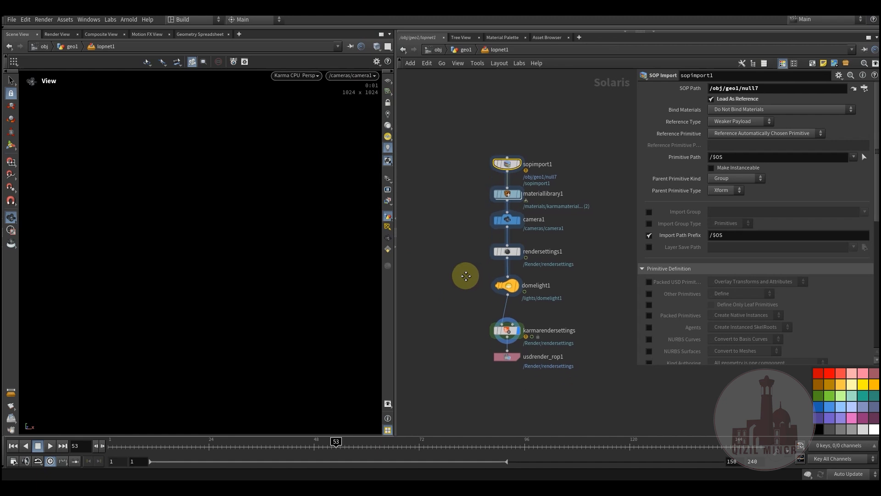
mouse_move(516, 293)
left_click(526, 275)
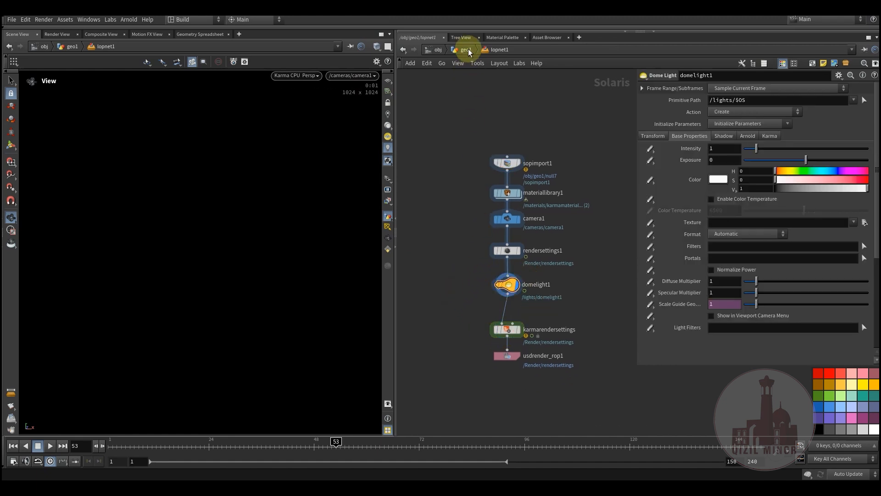
- Return to the geo1 network and re-enable the bypassed attribwrangle1 node
left_click(466, 49)
left_click(481, 232)
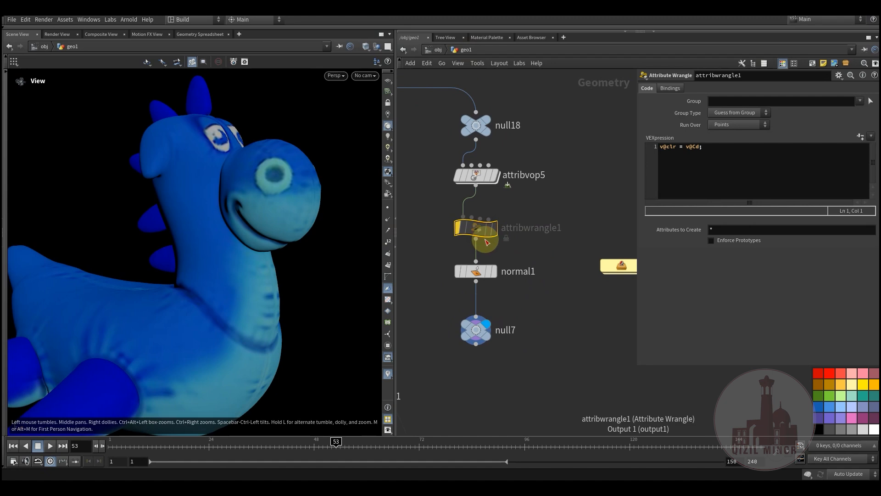
mouse_move(472, 233)
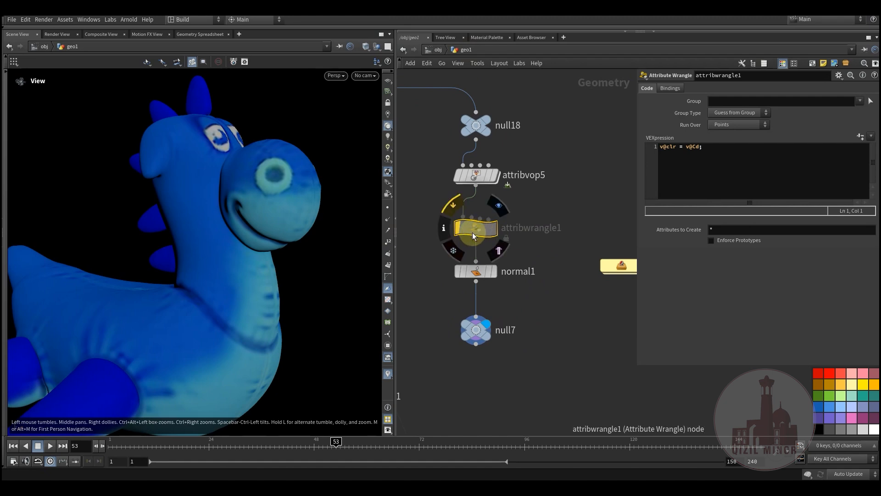
left_click(453, 204)
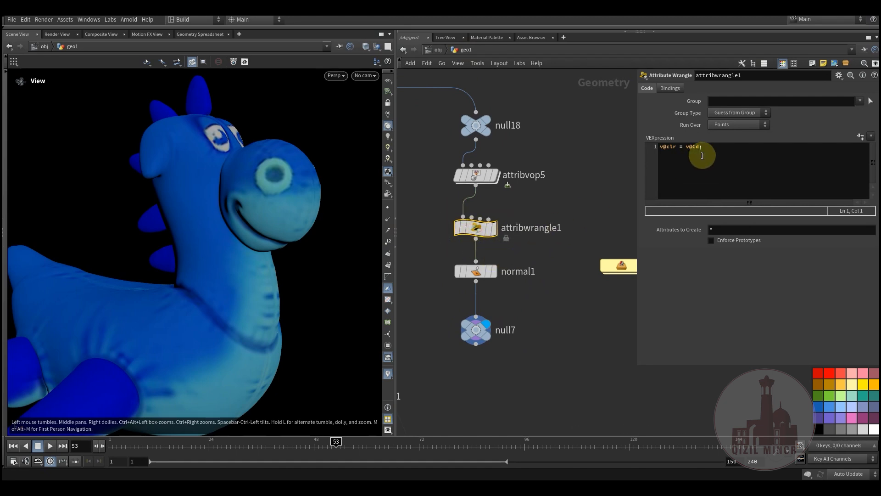
- Examine the attribwrangle1 expression that copies the Cd color into the clr attribute
left_click_drag(708, 148, 664, 153)
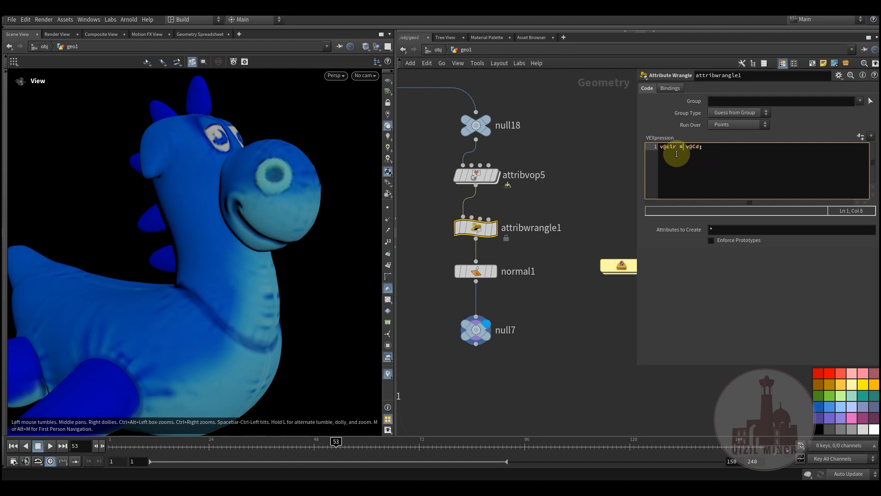
left_click_drag(703, 149, 685, 147)
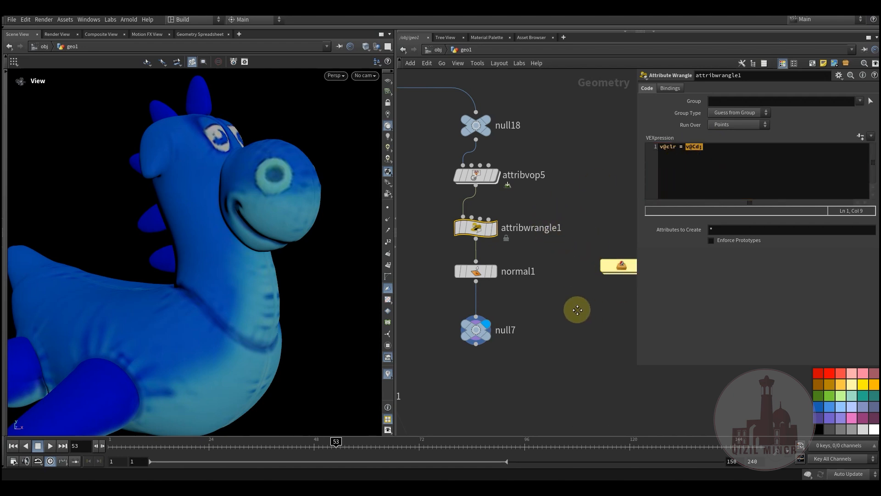
middle_click_drag(577, 310, 545, 310)
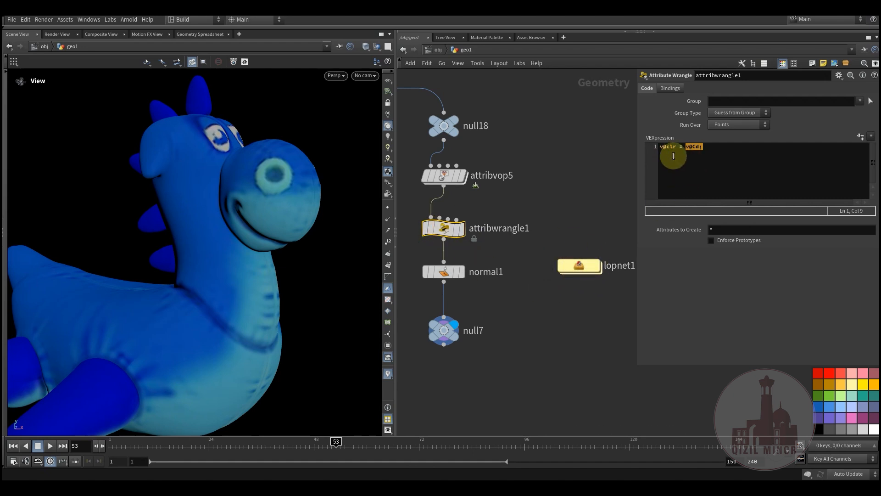
left_click(679, 164)
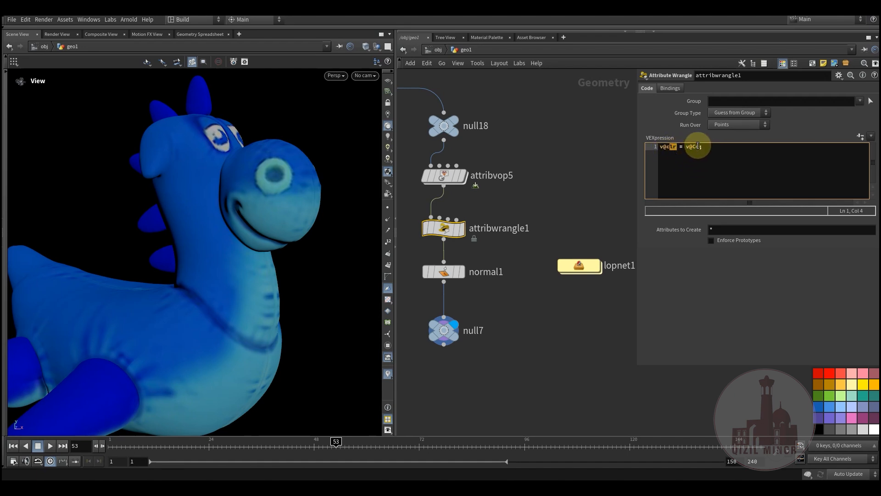
- Reopen lopnet1 and go into the karmamaterial subnetwork inside materiallibrary1
double_click(578, 266)
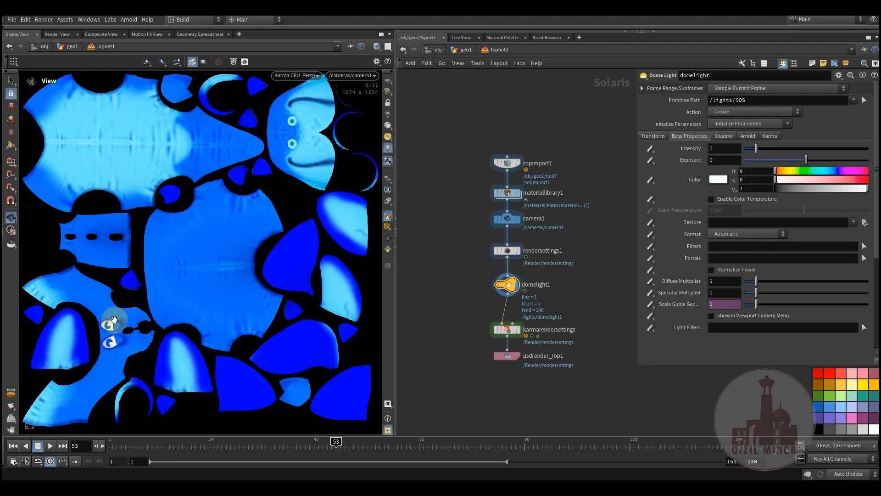
scroll(526, 200, "up", 3)
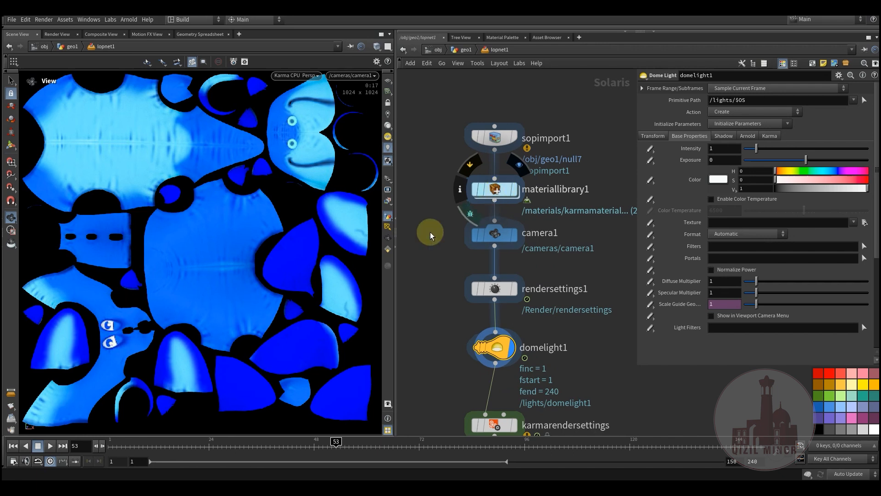
middle_click_drag(435, 258, 444, 257)
double_click(501, 188)
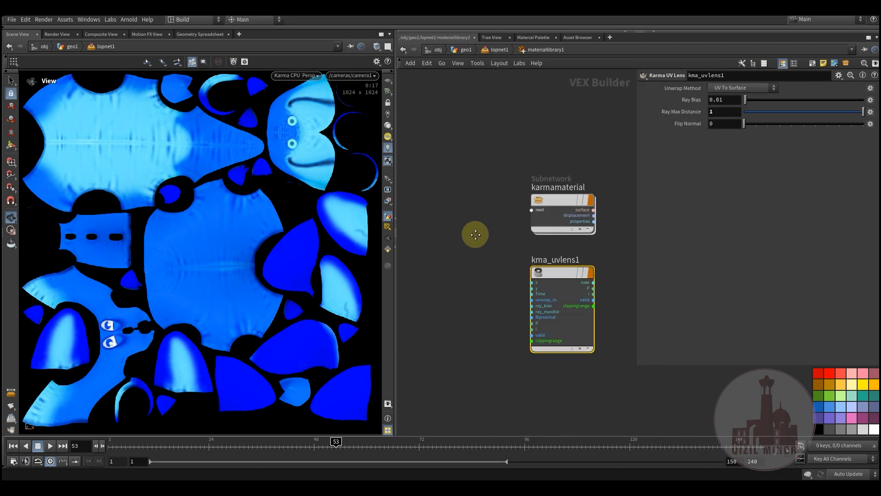
left_click_drag(530, 193, 530, 182)
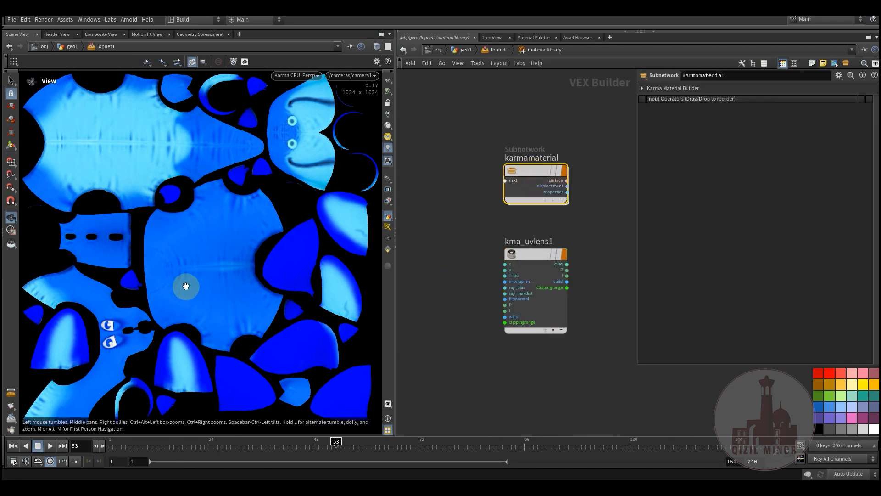
double_click(526, 180)
- Examine the variable name on the usdprimvarreader1 node that feeds the surface shader's base color
left_click_drag(491, 276, 512, 225)
left_click(731, 106)
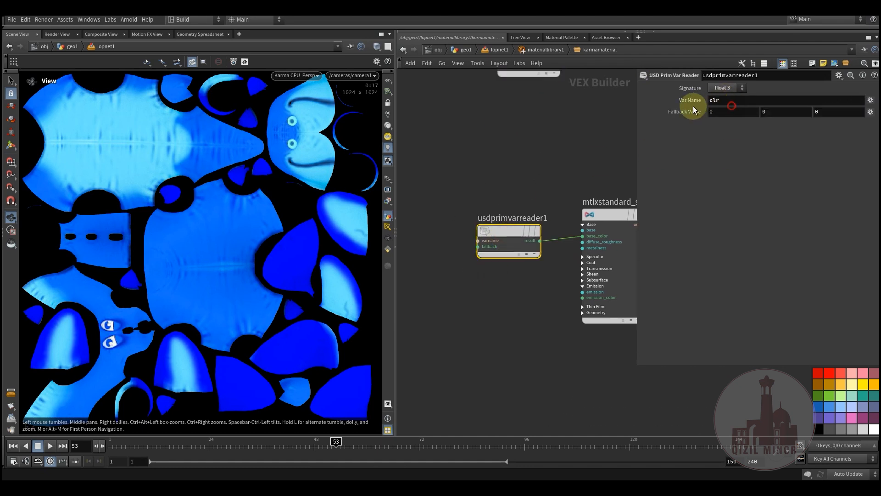
left_click_drag(510, 230, 516, 225)
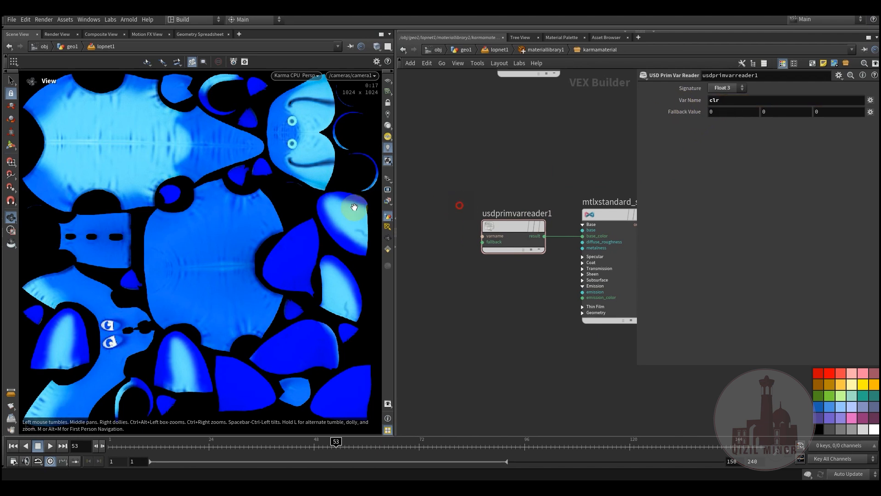
left_click(507, 229)
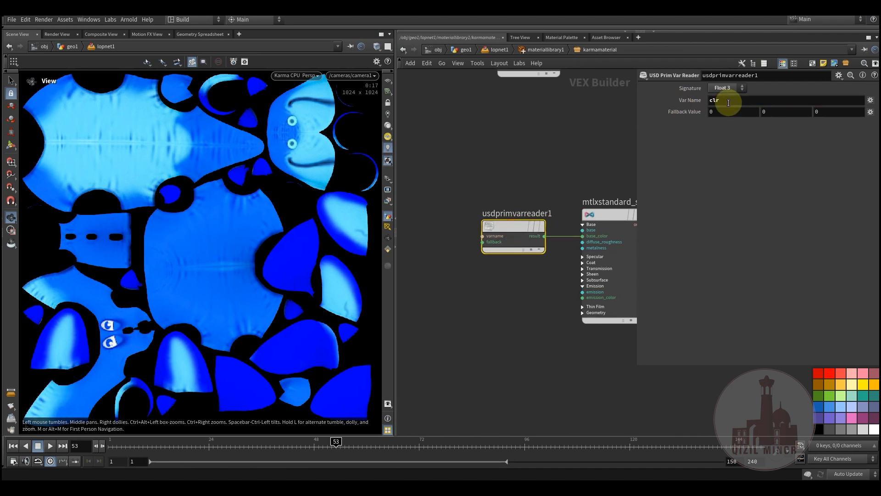
- Review the kma_uvlens1 node's settings in materiallibrary1 and the lens shader assignment on camera1
left_click(541, 49)
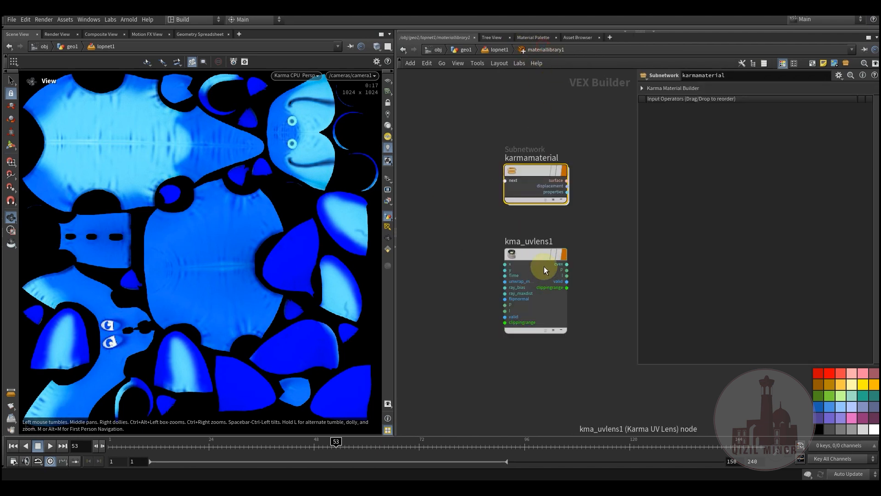
left_click(538, 248)
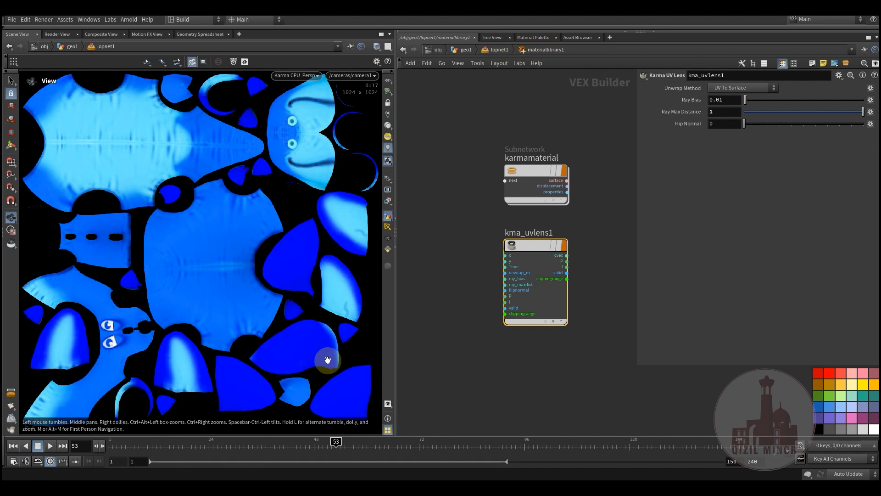
left_click(495, 50)
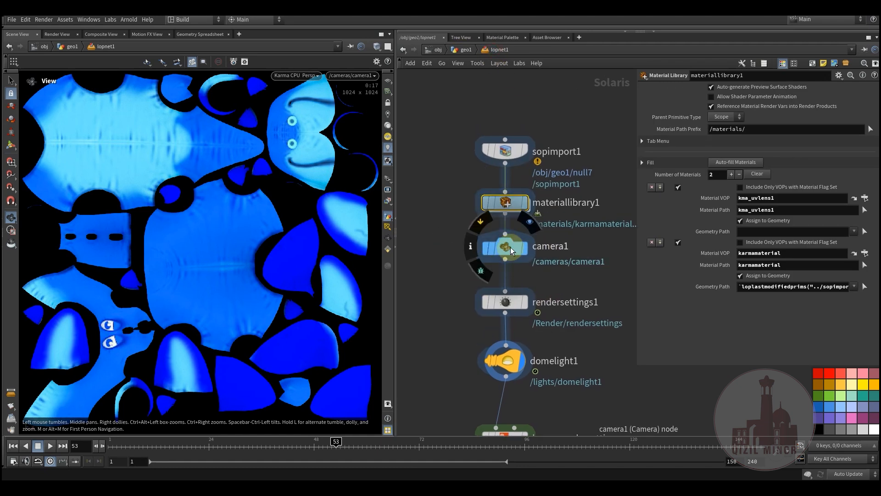
left_click(507, 250)
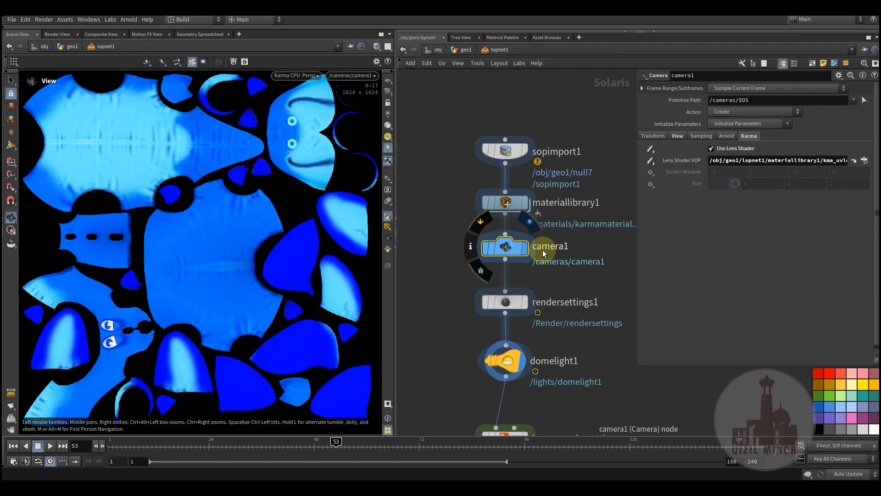
left_click(743, 160)
- Examine the standard camera and resolution settings of rendersettings1
left_click(512, 315)
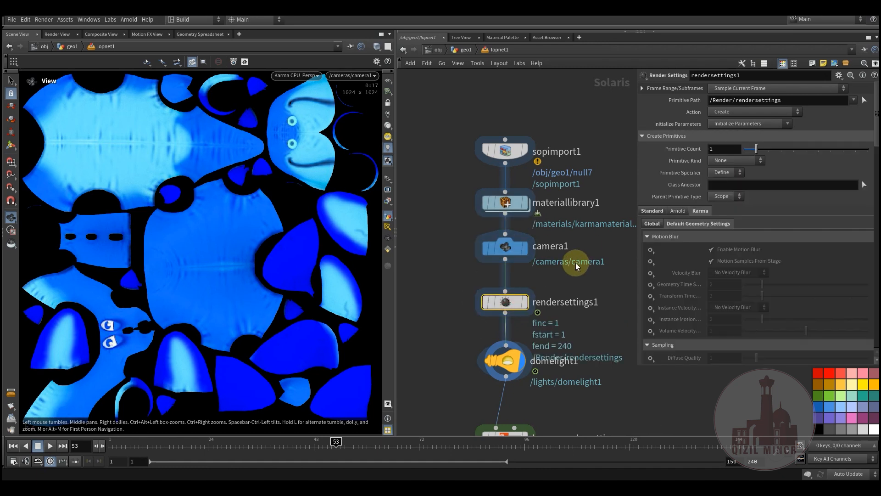
left_click(652, 211)
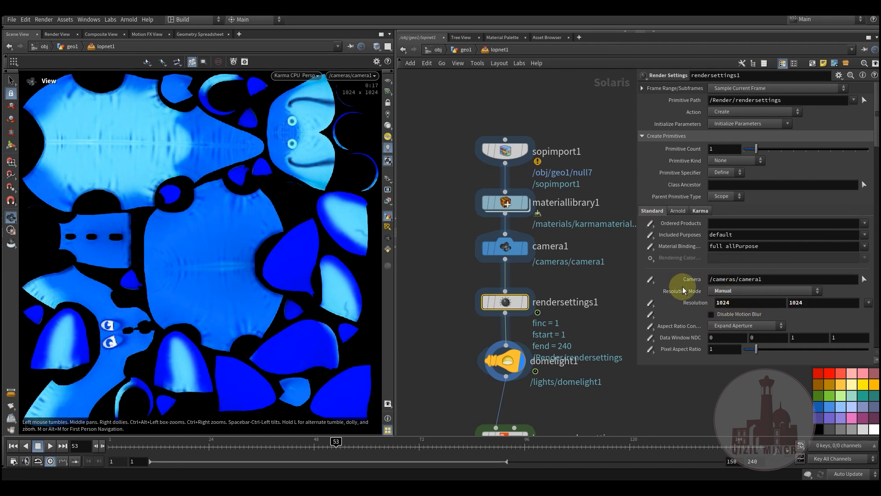
scroll(686, 290, "down", 4)
scroll(685, 289, "up", 2)
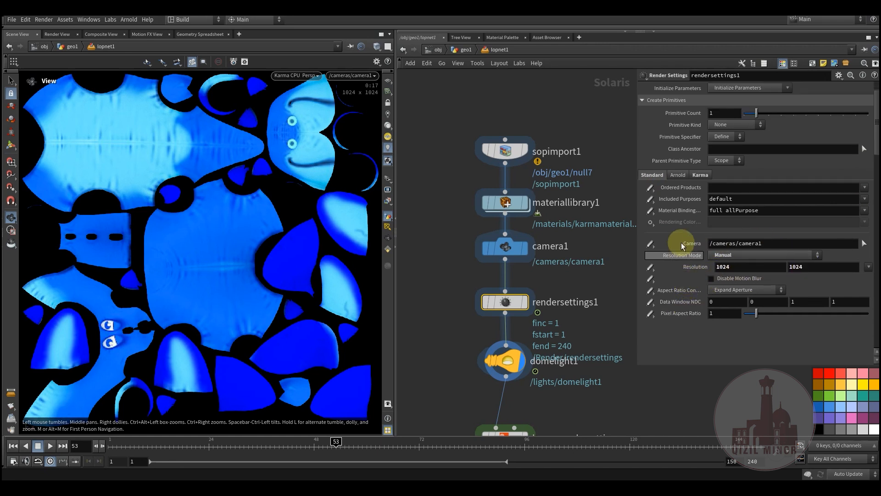
- Check the Object ID and Tile values under rendersettings1's global Karma Texture Baking settings
left_click(702, 177)
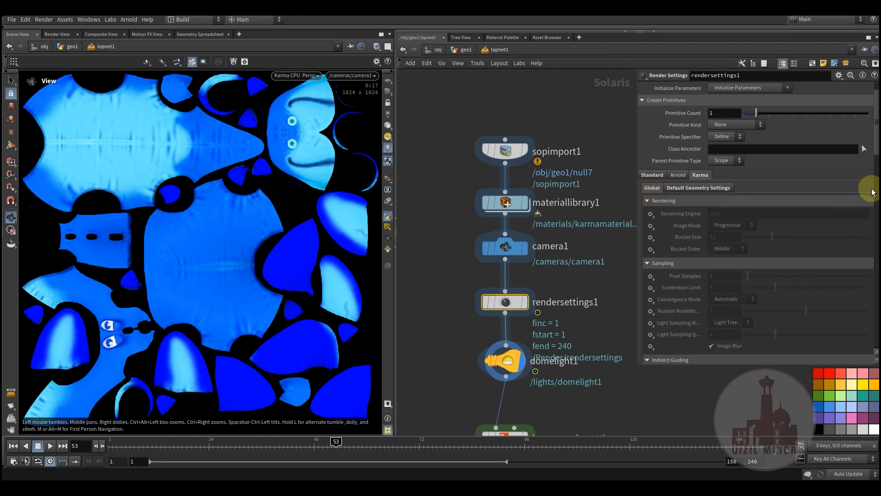
left_click_drag(876, 145, 876, 306)
left_click(721, 239)
left_click(719, 228)
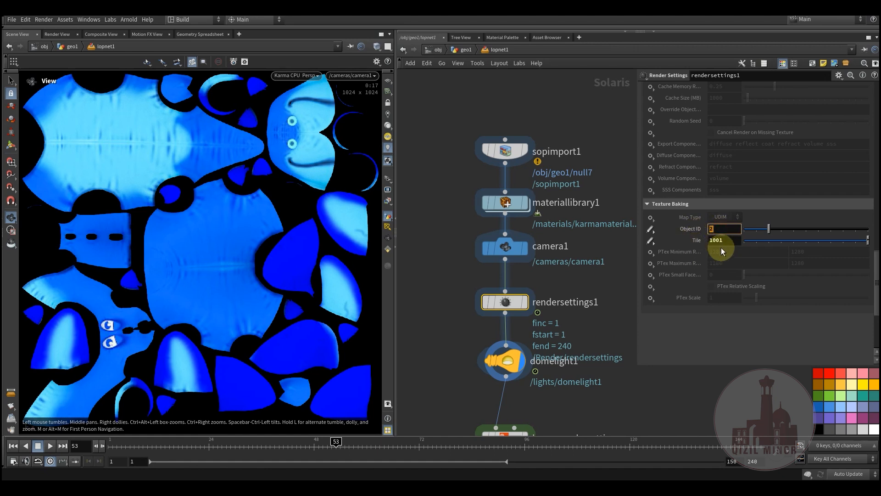
left_click(729, 241)
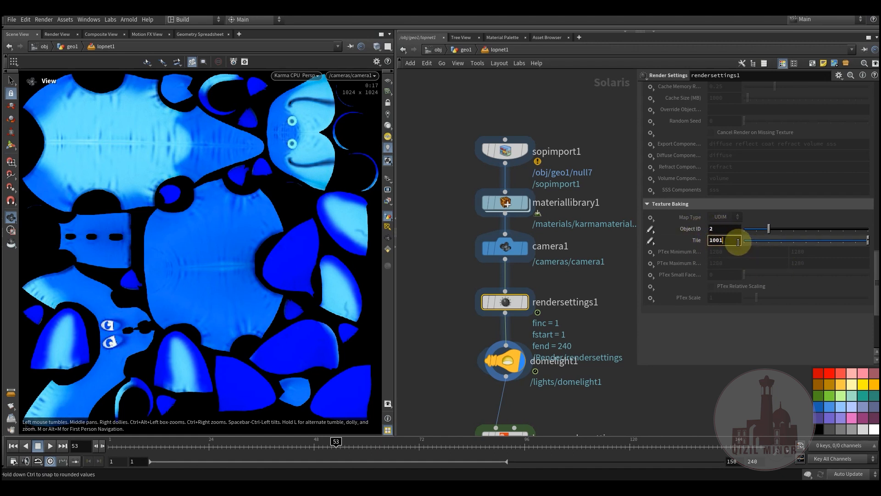
- Check the Low Resolution object value under Texture Baking in rendersettings1's Karma default geometry settings
left_click_drag(872, 273, 874, 172)
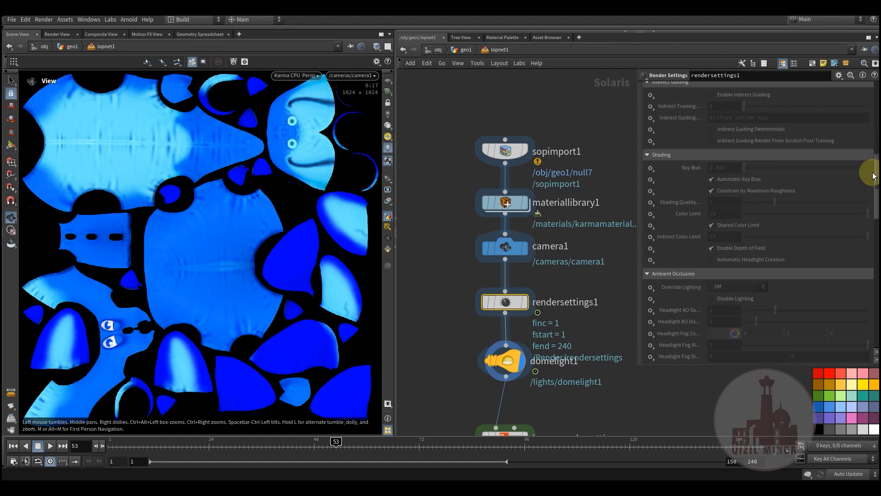
scroll(780, 191, "up", 4)
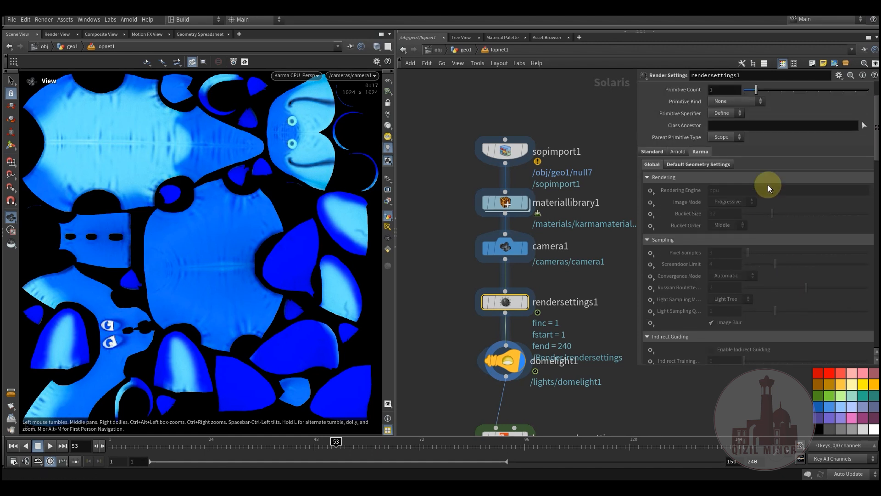
left_click(707, 188)
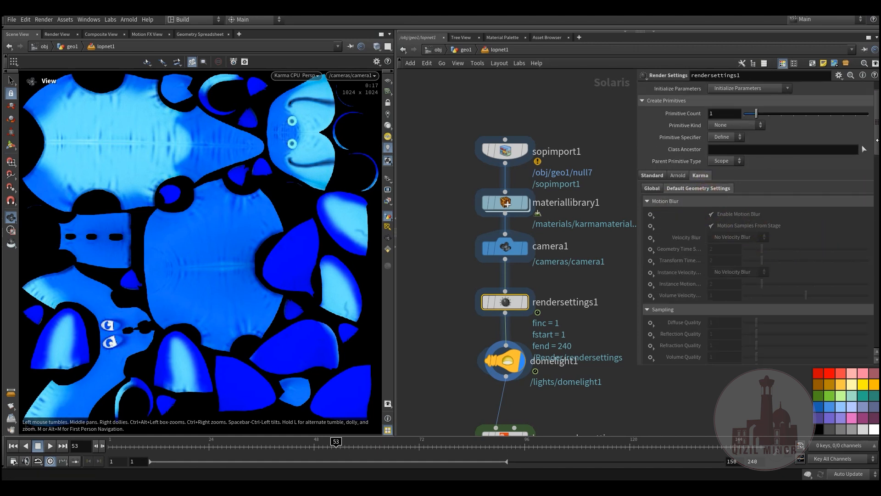
scroll(876, 153, "down", 10)
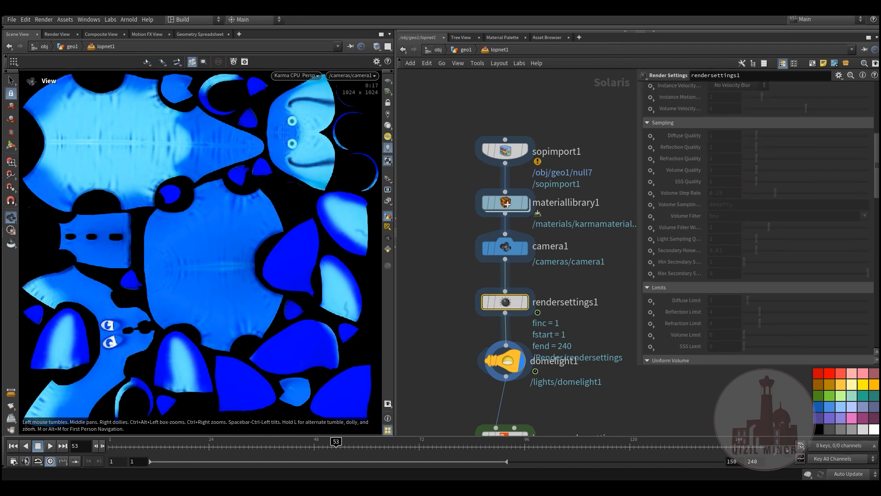
scroll(727, 228, "down", 5)
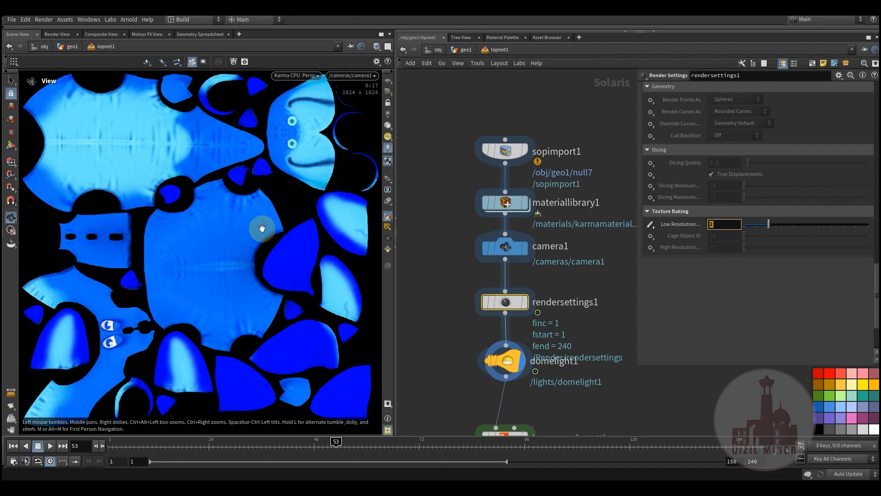
middle_click_drag(453, 300, 457, 202)
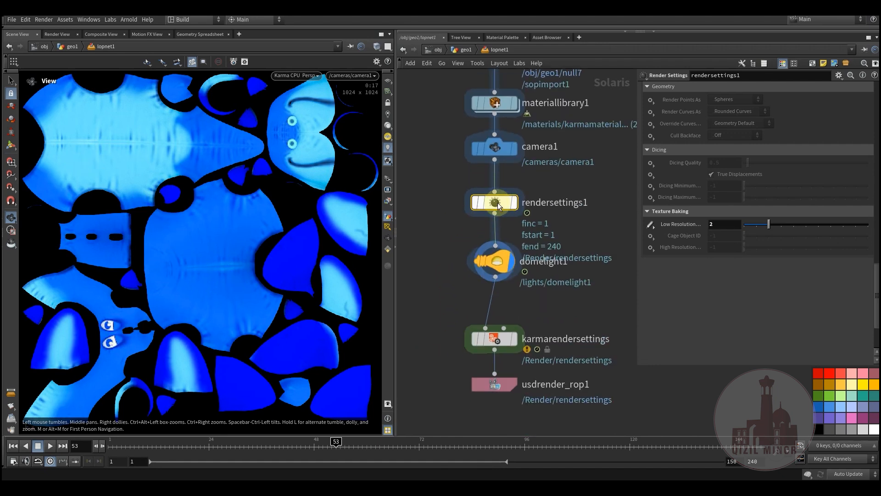
mouse_move(457, 245)
middle_mouse_down()
mouse_move(437, 338)
mouse_move(462, 233)
middle_mouse_up()
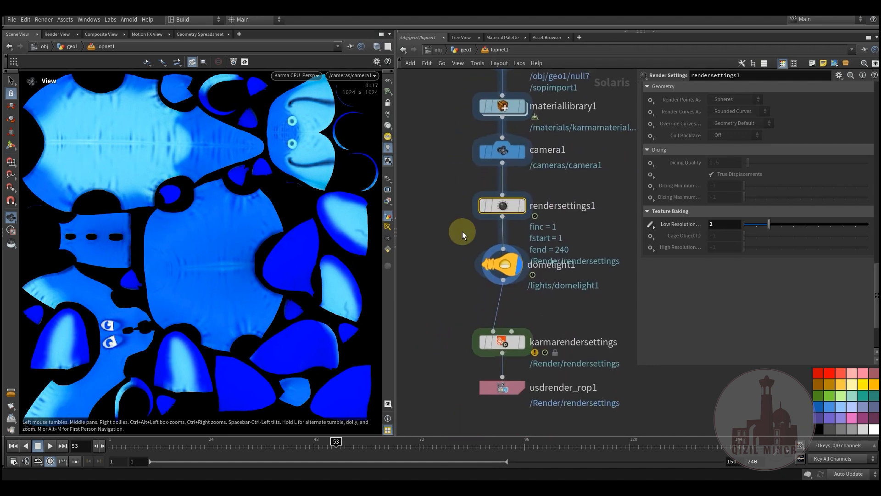
- Review domelight1's base light properties and the output picture, resolution and sampling settings of karmarendersettings
left_click(495, 263)
middle_click_drag(463, 310, 458, 273)
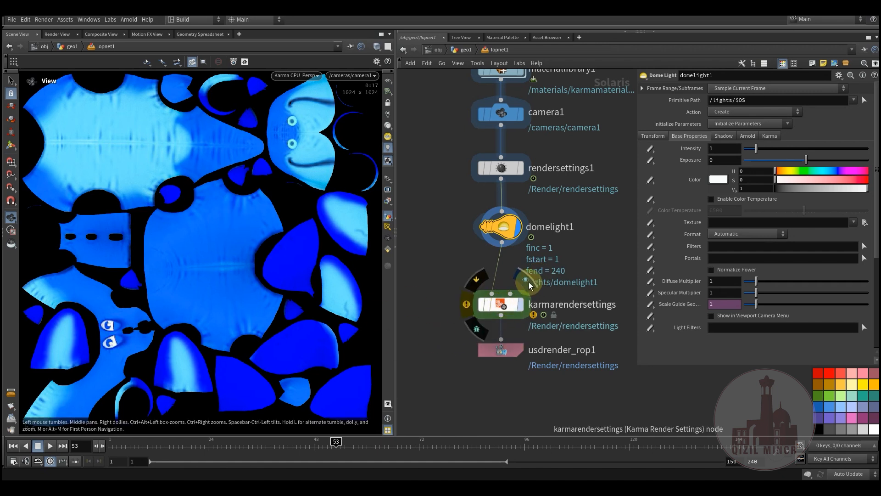
left_click(500, 308)
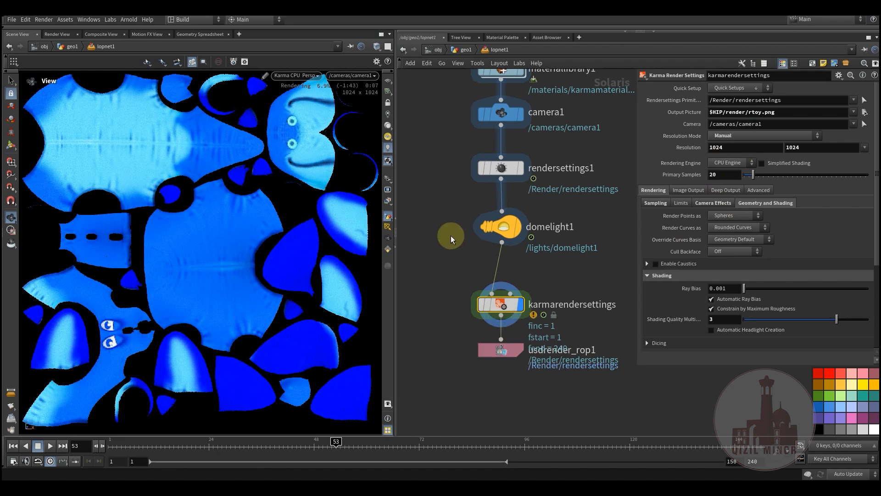
- Check the Ray Max Distance setting of kma_uvlens1 inside materiallibrary1 and return to the lopnet1 network
scroll(487, 275, "up", 5)
double_click(515, 237)
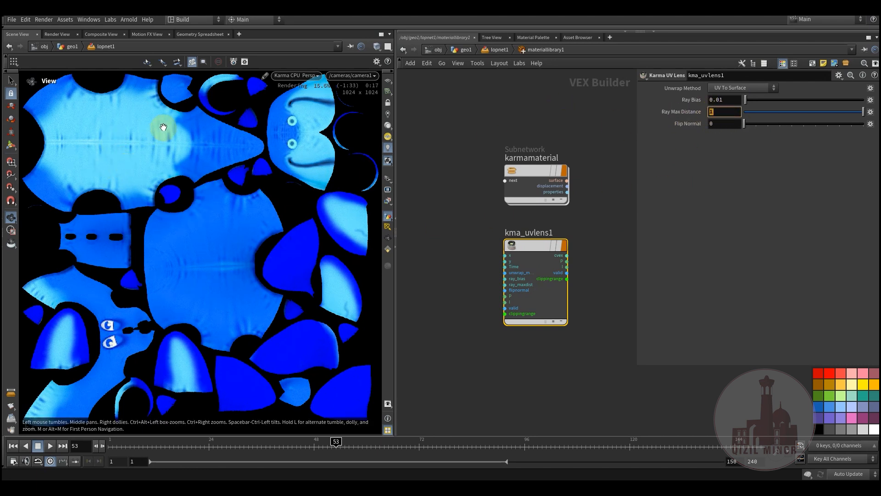
left_click_drag(769, 111, 727, 118)
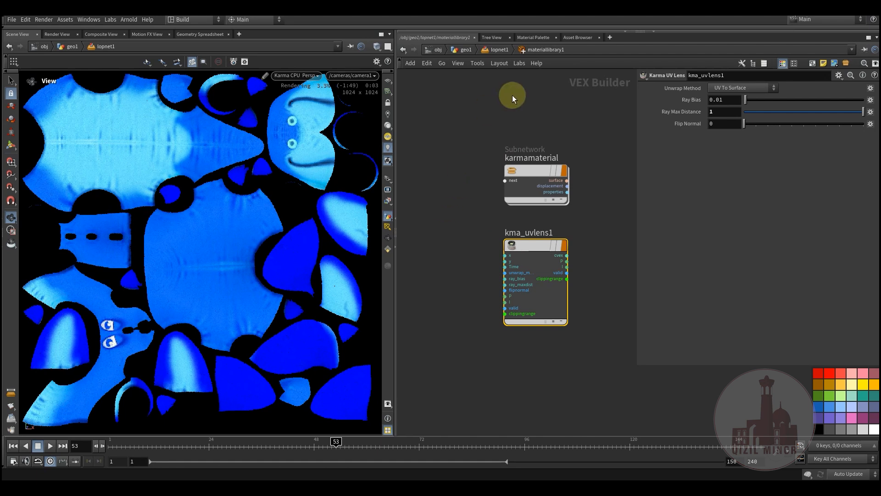
left_click(494, 49)
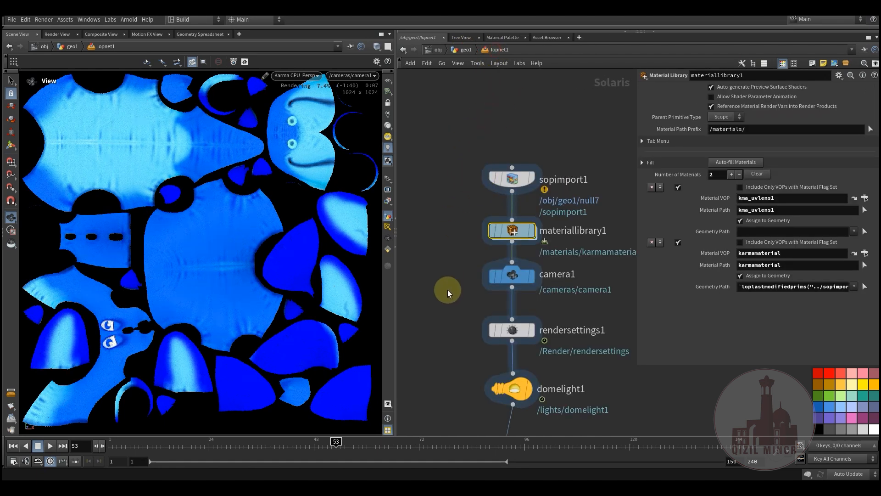
scroll(477, 211, "down", 3)
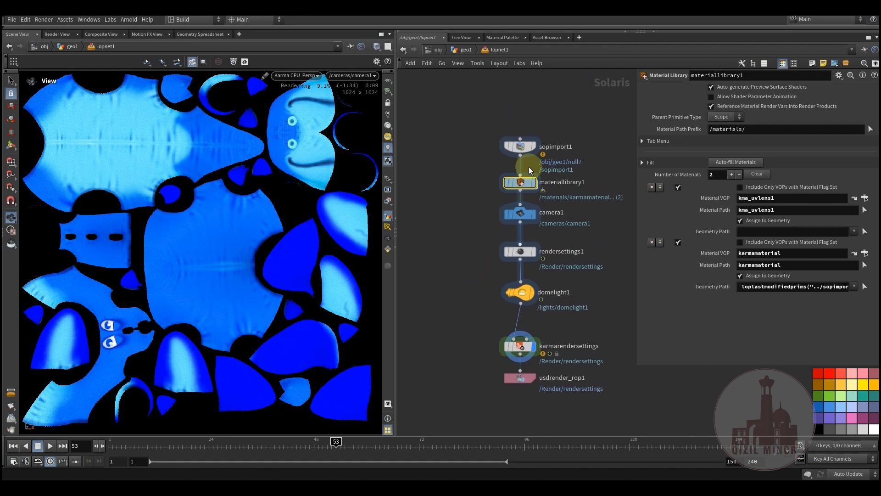
- Return to the geo1 network and inspect the blue-colored rubber toy from several angles
left_click(461, 51)
middle_click_drag(514, 302, 549, 217)
right_click_drag(253, 248, 198, 273)
middle_click_drag(198, 273, 258, 268)
key("h")
left_click_drag(228, 258, 289, 269)
scroll(456, 315, "down", 2)
middle_click_drag(456, 315, 491, 289)
scroll(558, 253, "down", 3)
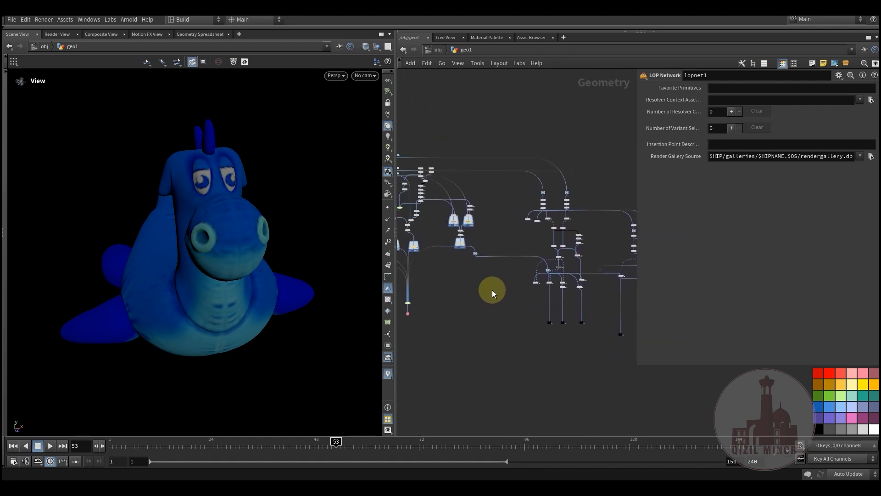
left_click_drag(222, 252, 219, 287)
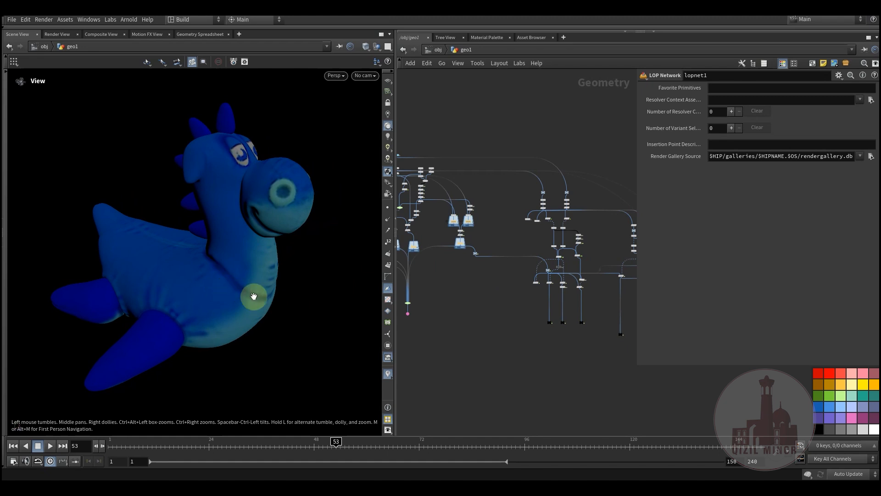
- Display the pig head at null2 and the rubber toy at null1 to compare the two source models
scroll(484, 303, "up", 8)
middle_click_drag(505, 235, 409, 359)
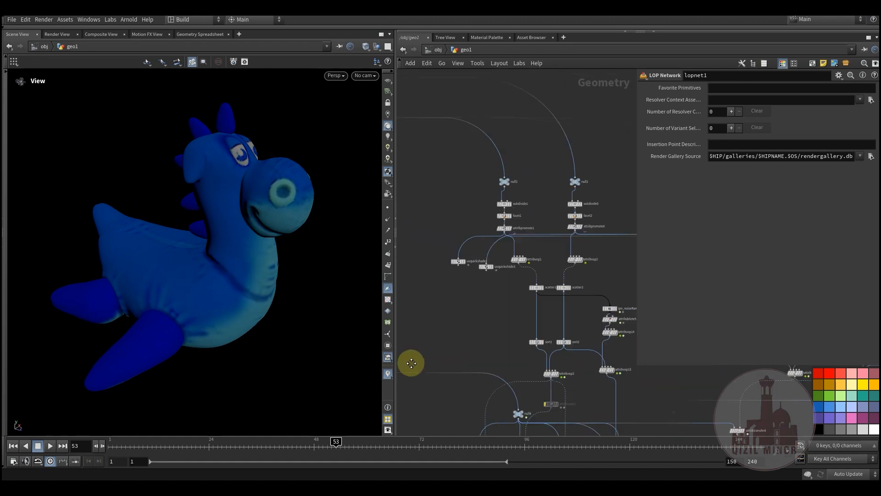
scroll(489, 227, "up", 5)
left_click(493, 210)
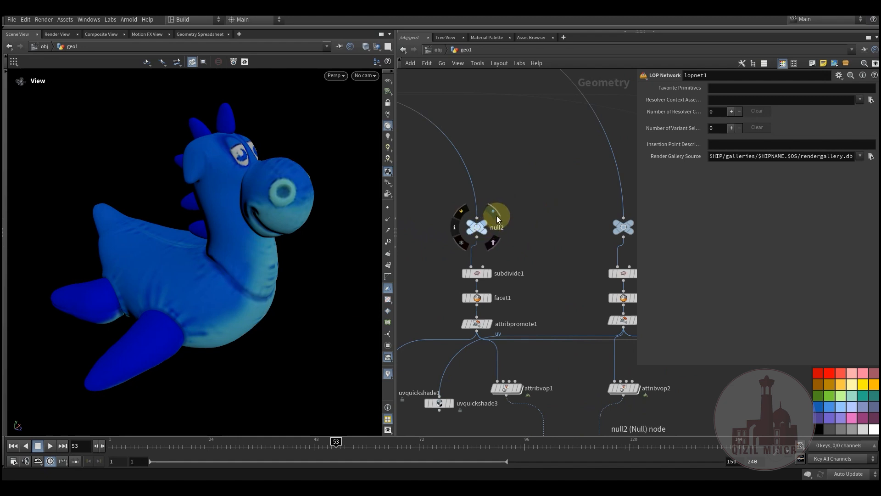
scroll(589, 216, "down", 4)
middle_click_drag(588, 216, 463, 356)
scroll(557, 238, "up", 4)
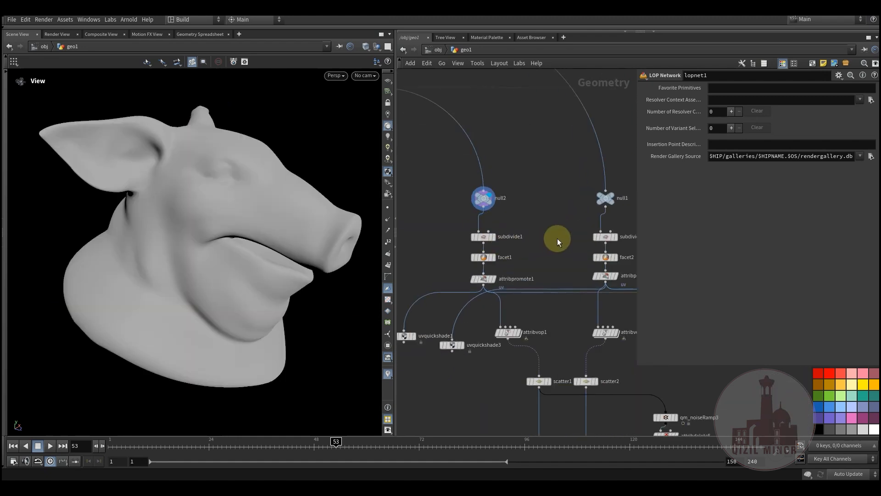
left_click(603, 209)
middle_click_drag(544, 232, 584, 186)
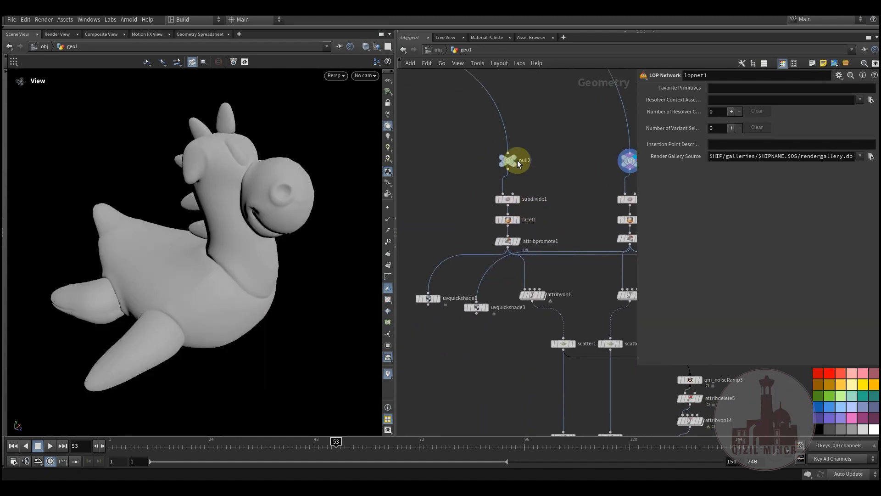
scroll(517, 160, "up", 2)
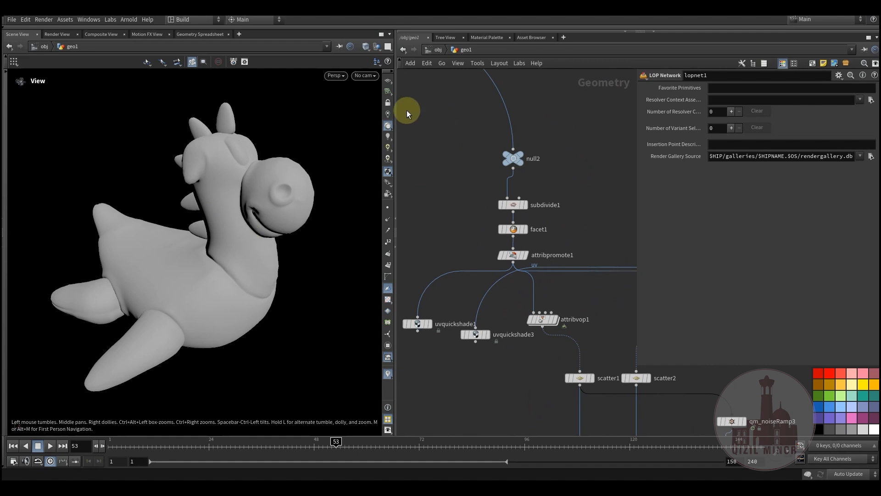
- Turn on wire-shaded display and compare the pig head mesh at null2 with the output of subdivide1
left_click(365, 45)
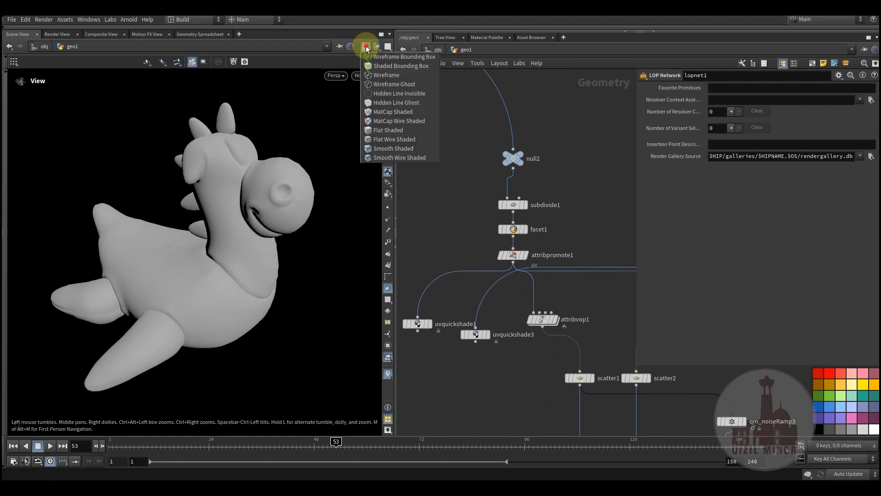
left_click(387, 148)
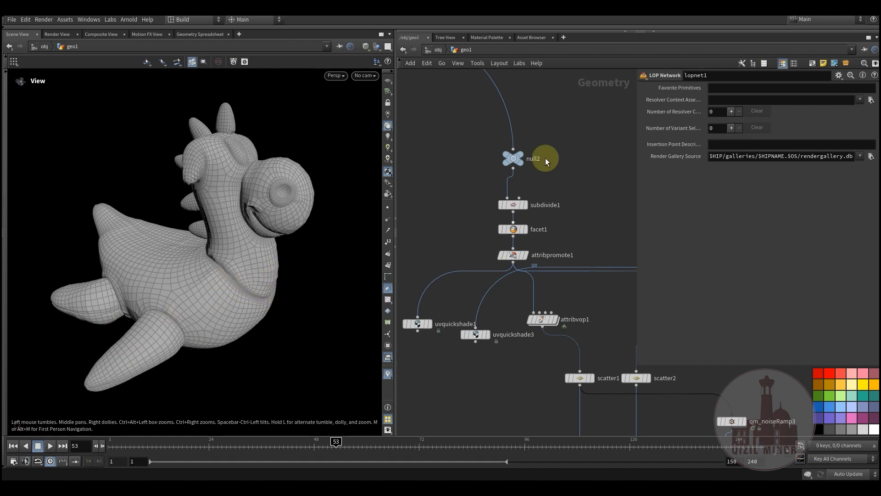
scroll(516, 236, "up", 3)
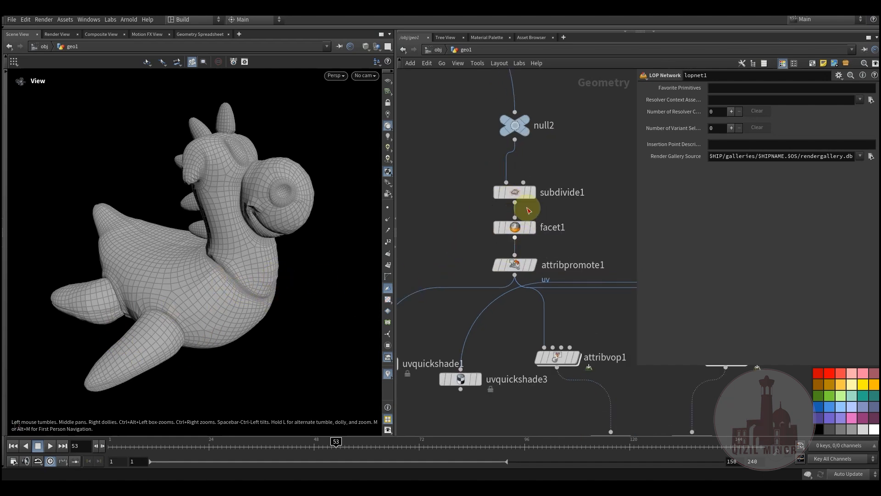
left_click(542, 178)
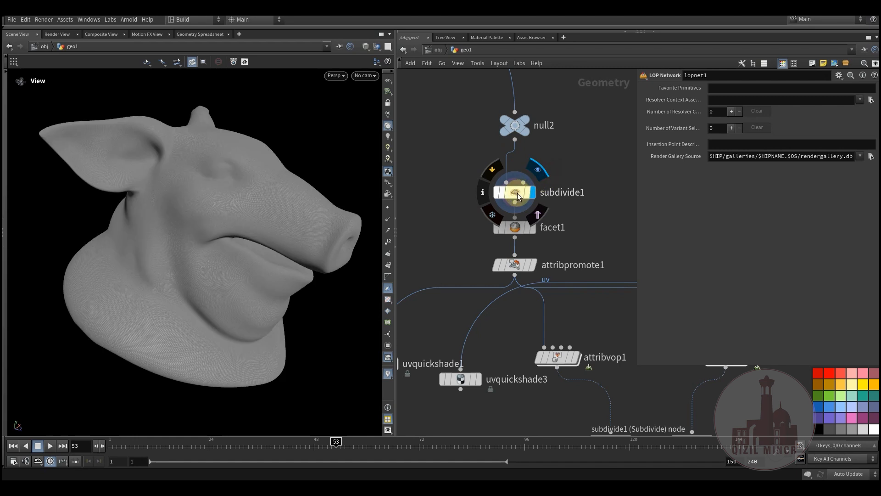
mouse_move(536, 123)
left_click(538, 102)
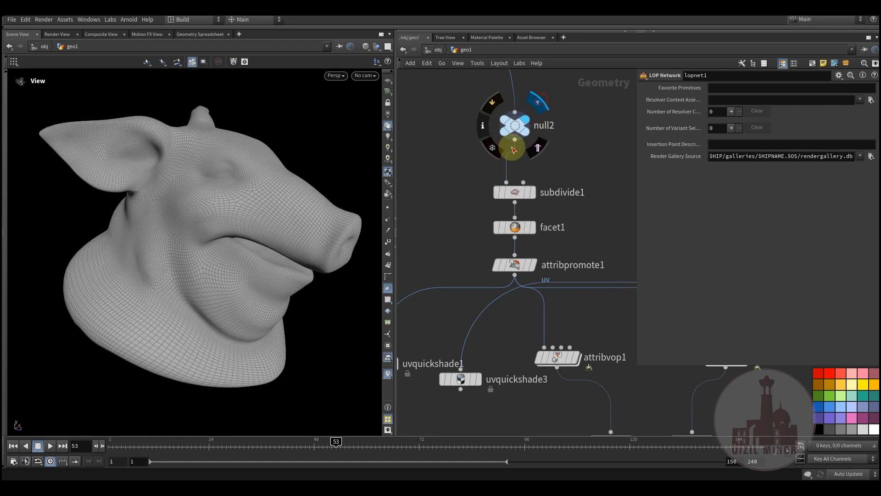
left_click(530, 192)
scroll(448, 193, "down", 2)
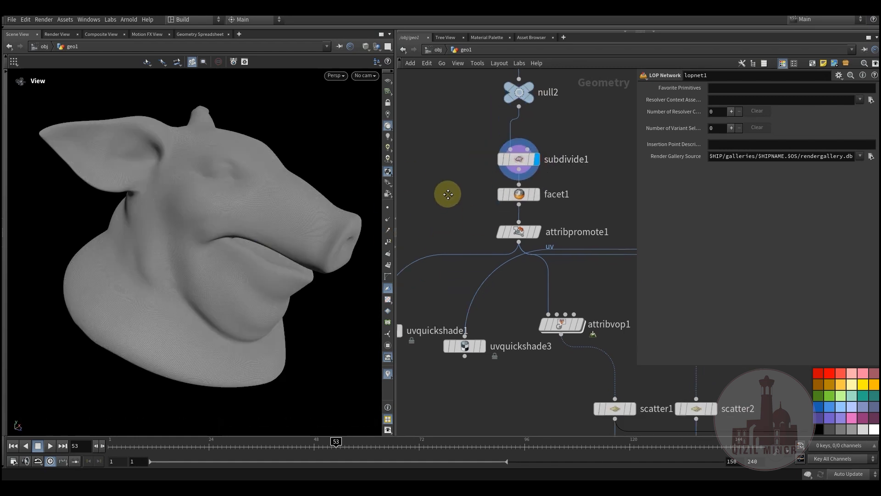
- Check facet1's Unique Points option and attribpromote1's promotion of uv from Vertex to Point
mouse_move(528, 176)
left_click(541, 158)
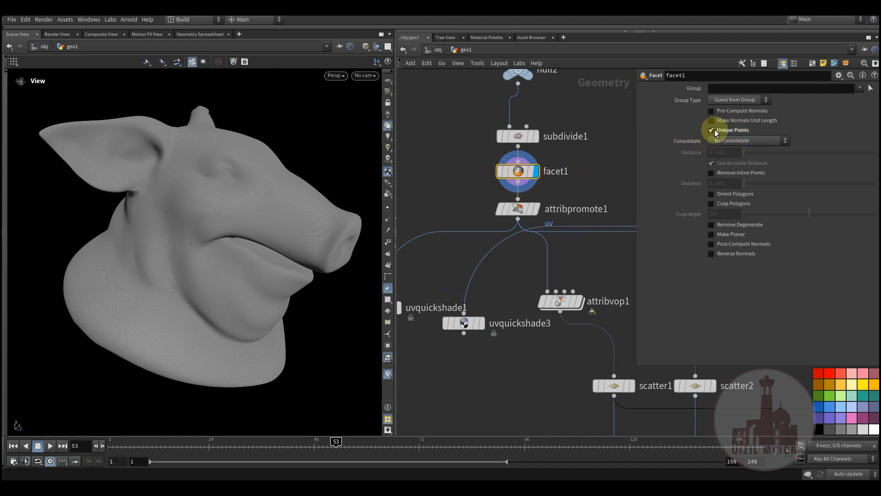
left_click_drag(228, 222, 232, 213)
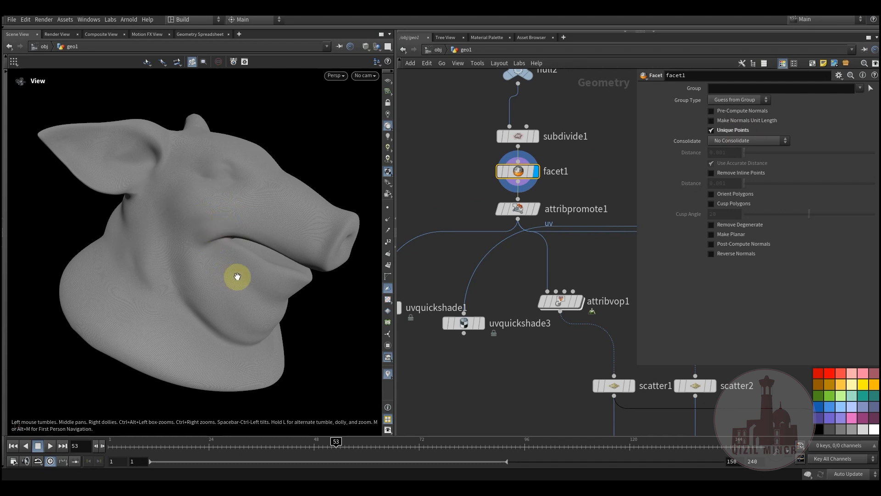
left_click(510, 209)
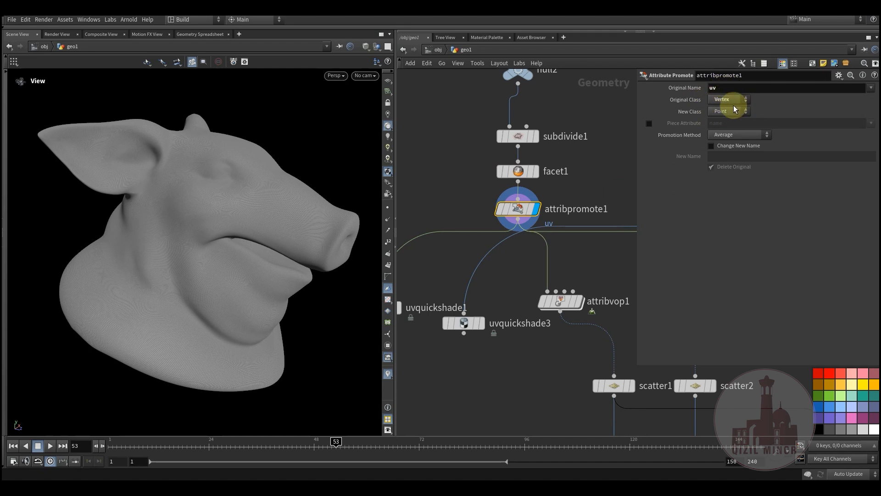
middle_click_drag(463, 193, 555, 162)
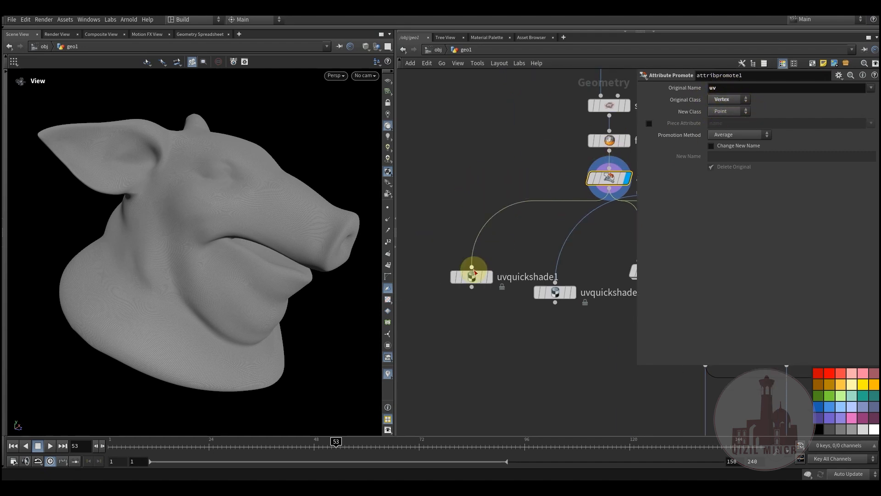
- Display uvquickshade1 and examine the textured pig head from different angles
left_click(491, 266)
middle_click_drag(522, 238, 516, 256)
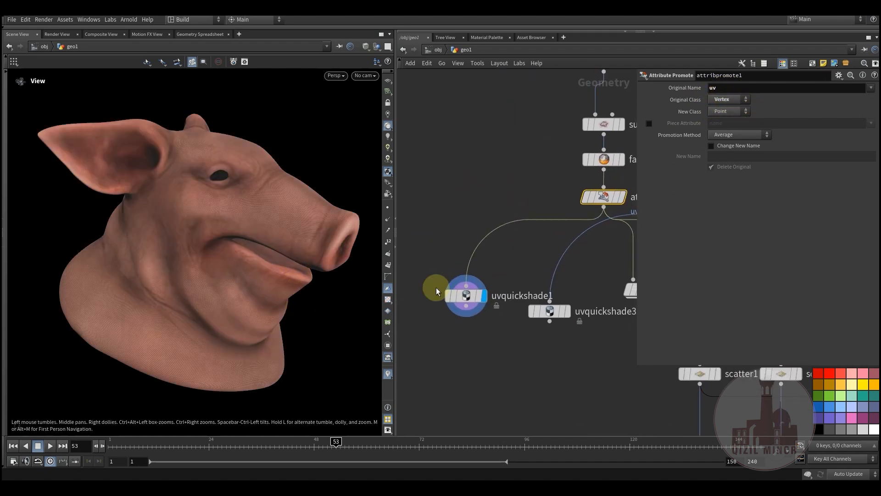
left_click_drag(277, 250, 268, 271)
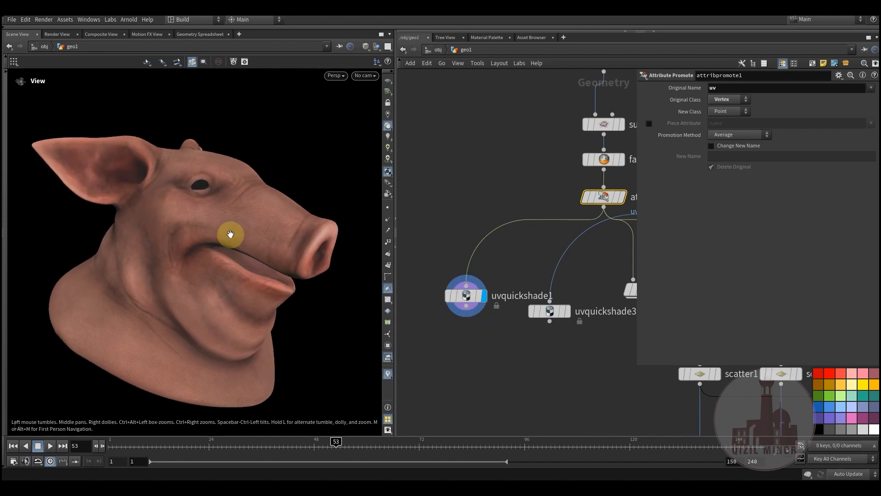
mouse_move(246, 275)
left_mouse_down()
mouse_move(262, 285)
mouse_move(240, 291)
mouse_move(175, 269)
mouse_move(251, 282)
left_mouse_up()
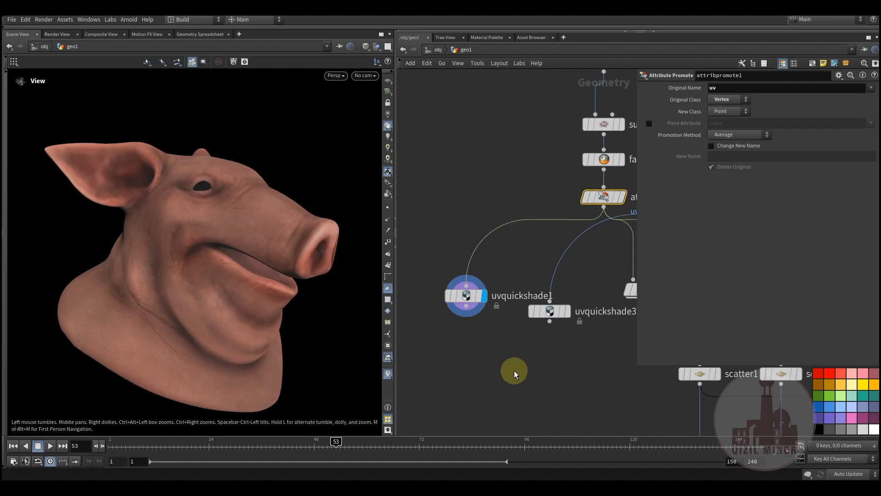
- Display the pig head colors from attribvop1 and set the viewport shading to Smooth Shaded
middle_click_drag(515, 373, 410, 370)
left_click(532, 288)
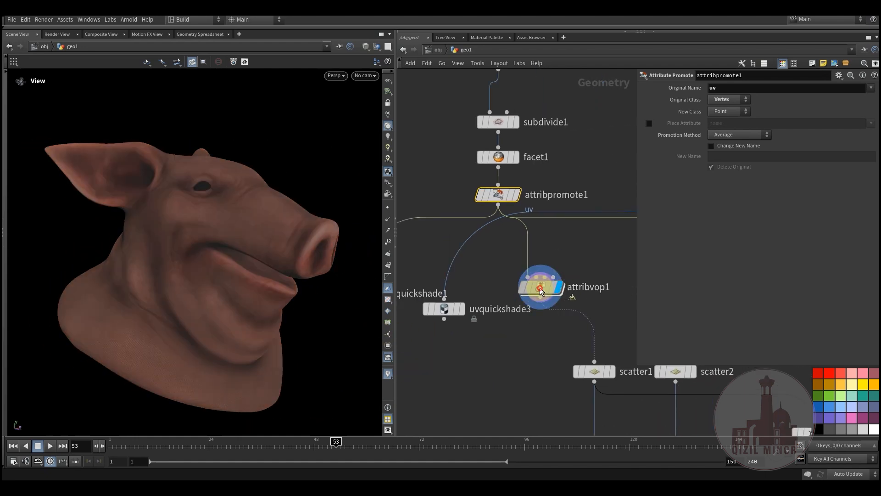
left_click_drag(261, 275, 356, 131)
left_click(366, 46)
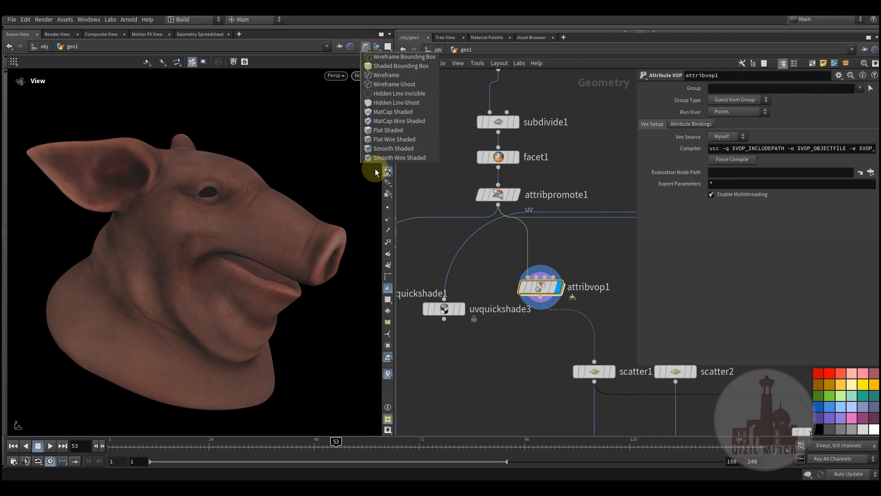
left_click(389, 141)
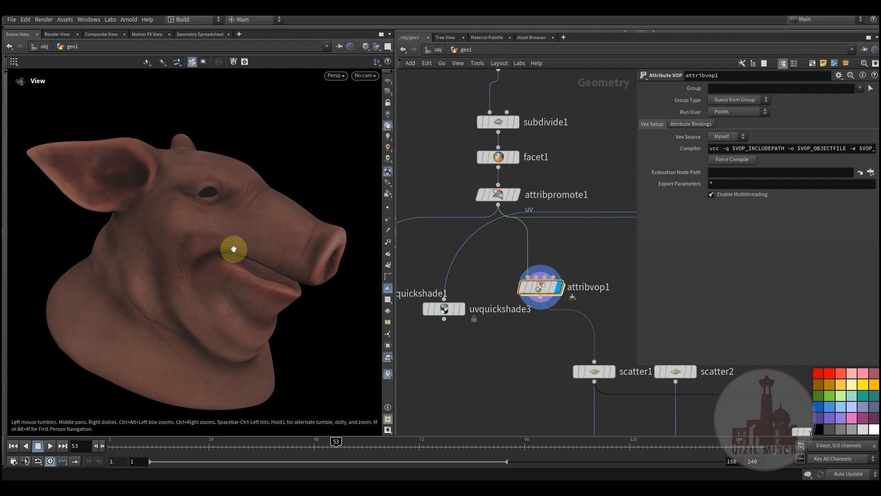
left_click(365, 47)
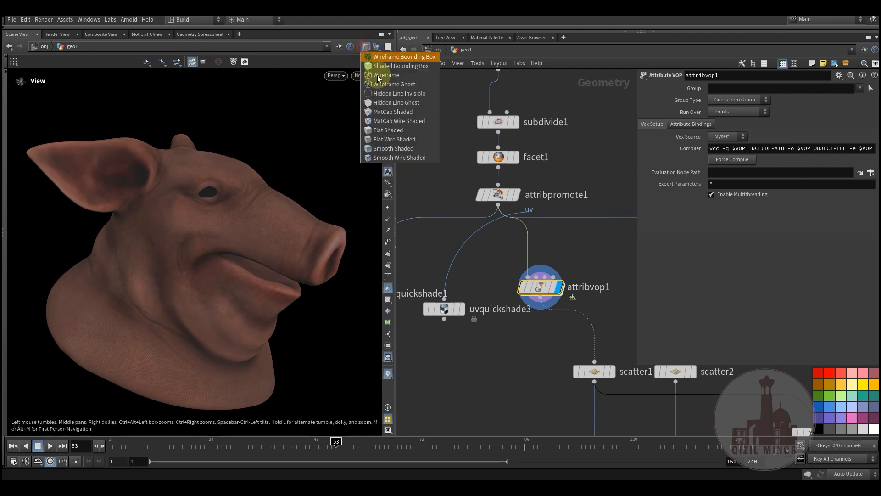
left_click(369, 149)
mouse_move(250, 242)
left_mouse_down()
mouse_move(222, 277)
mouse_move(225, 190)
left_mouse_up()
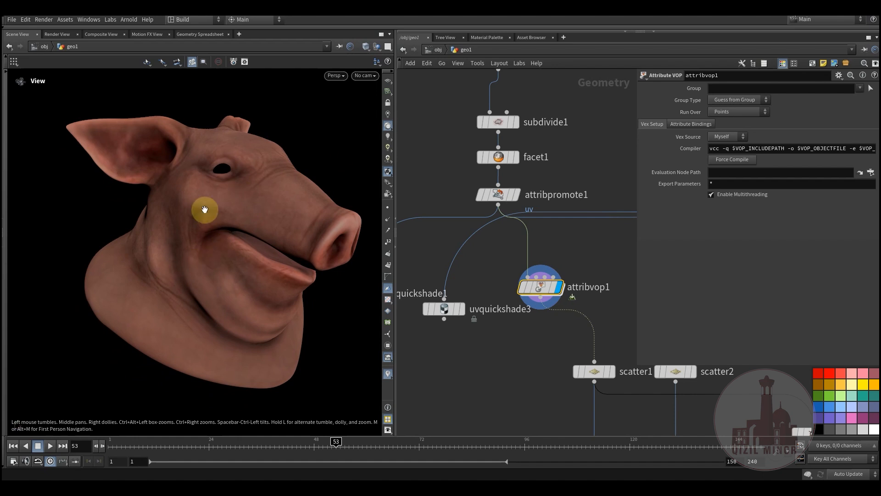
- Bypass facet1 and examine the seams in the pig head's colors up close and from several angles
middle_click_drag(460, 254, 532, 301)
middle_click_drag(475, 252, 454, 271)
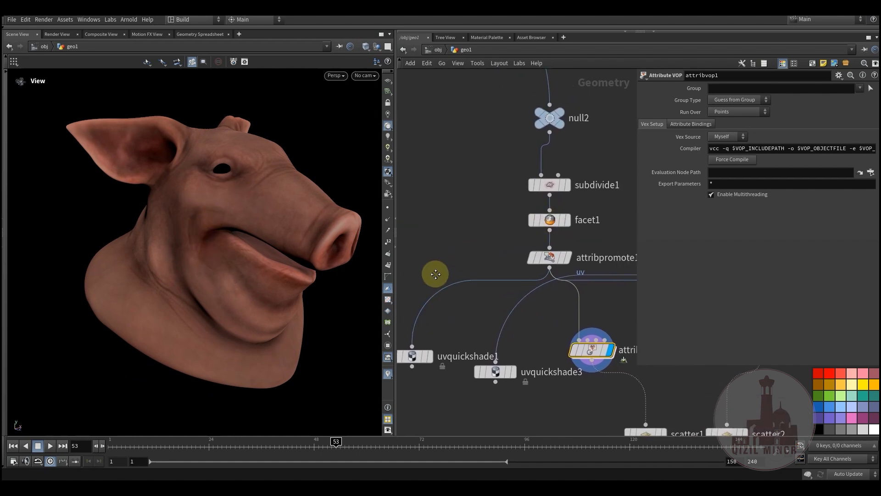
middle_click_drag(535, 219, 554, 202)
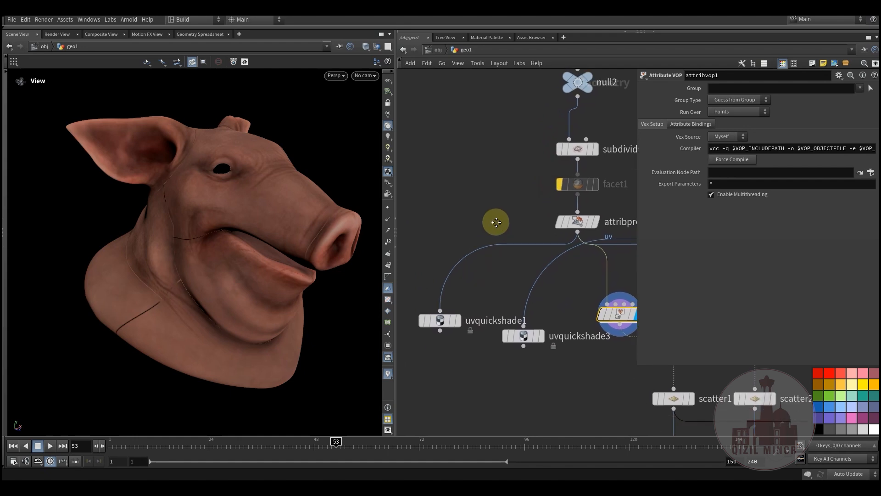
left_click_drag(174, 285, 152, 231)
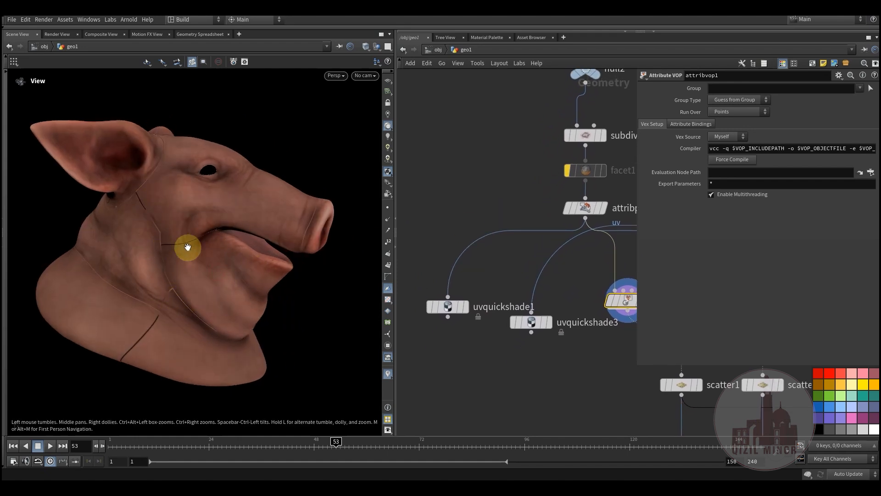
mouse_move(196, 263)
left_mouse_down()
mouse_move(175, 301)
mouse_move(180, 260)
mouse_move(200, 246)
left_mouse_up()
right_click_drag(200, 246, 241, 223)
mouse_move(241, 223)
left_mouse_down()
mouse_move(195, 206)
mouse_move(222, 257)
mouse_move(198, 258)
mouse_move(231, 225)
left_mouse_up()
right_click_drag(235, 221, 156, 238)
middle_click_drag(202, 233, 237, 264)
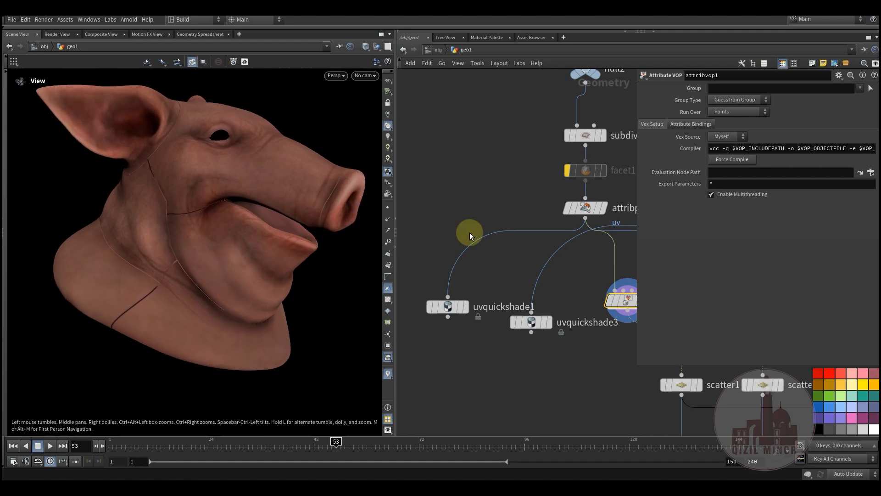
- Re-enable facet1 and examine the pig head's seams from different angles
mouse_move(580, 171)
left_click_drag(260, 223, 207, 227)
middle_click_drag(502, 177, 482, 195)
left_click_drag(214, 246, 193, 205)
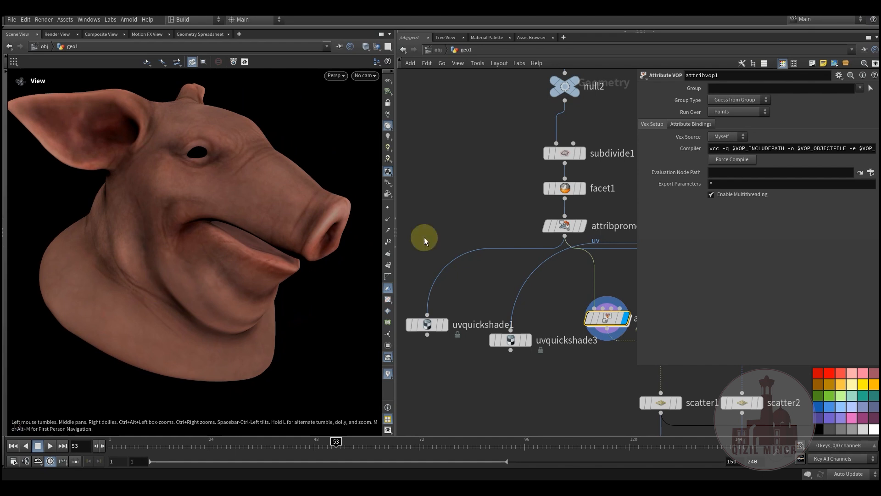
middle_click_drag(498, 222, 491, 200)
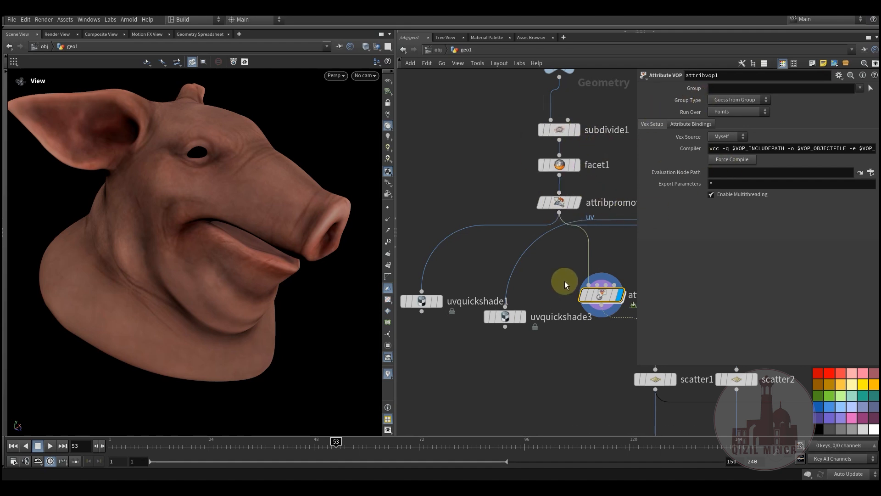
- Display the rubber toy colors from attribvop2 and examine the toy alongside its node branch
scroll(564, 281, "down", 2)
scroll(512, 309, "down", 3)
middle_click_drag(513, 309, 538, 271)
left_click(571, 304)
left_click_drag(250, 274, 206, 266)
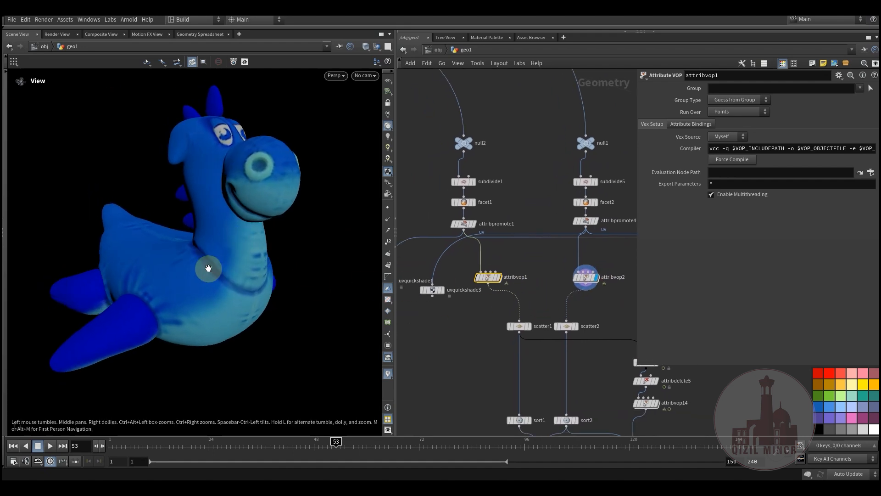
middle_click_drag(507, 324, 439, 352)
scroll(464, 307, "up", 3)
scroll(472, 345, "down", 1)
scroll(472, 346, "down", 1)
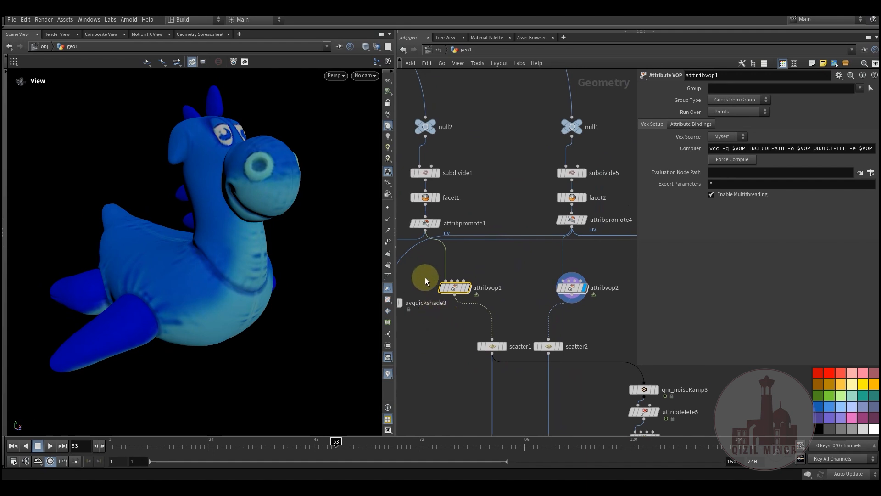
- Select attribvop1 and attribvop2 together and display the pig head colors from attribvop1
left_click_drag(610, 311, 609, 311)
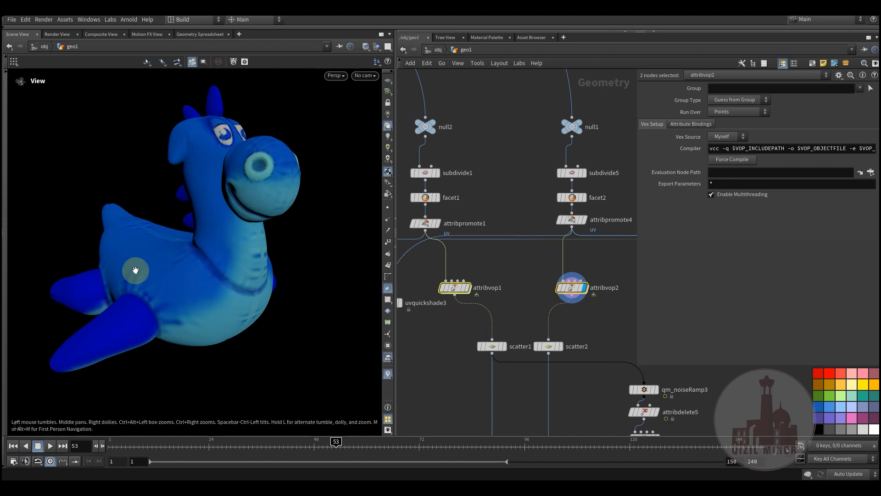
left_click(466, 287)
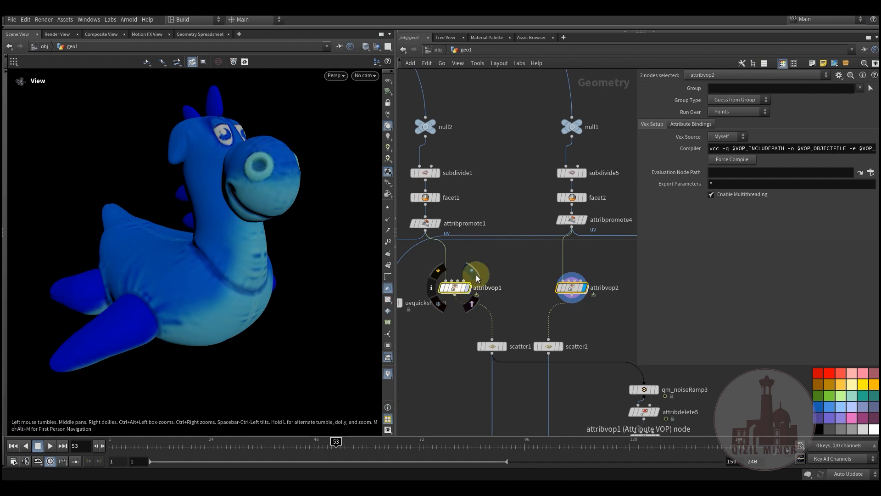
key("f")
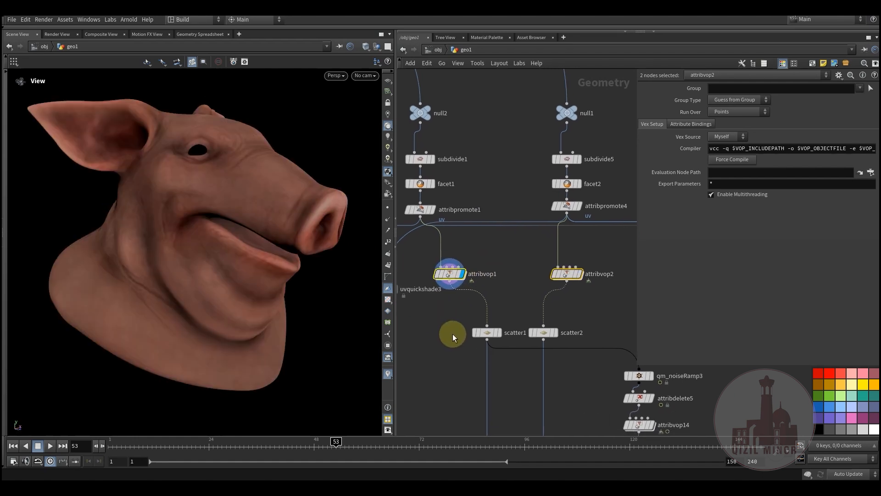
- Check the settings of scatter1 and scatter2, displaying the rubber toy points and the pig head points in turn
left_click_drag(433, 297, 586, 335)
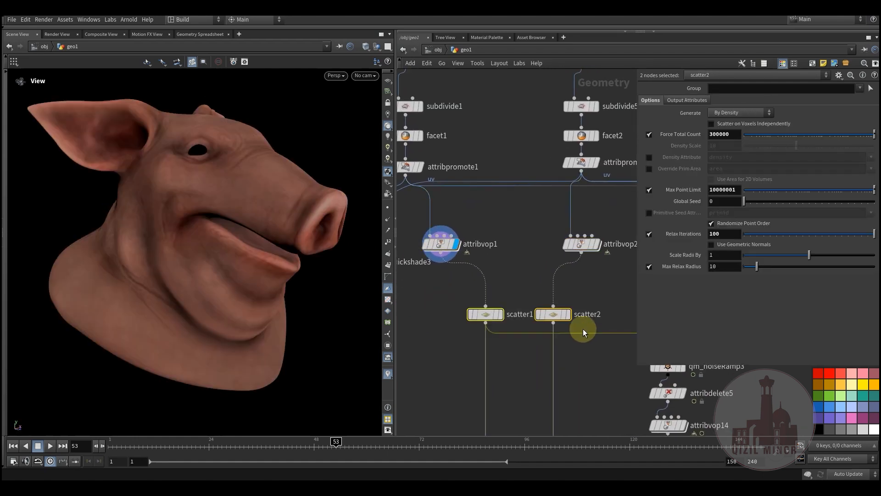
left_click(568, 314)
left_click(601, 285)
left_click(533, 331)
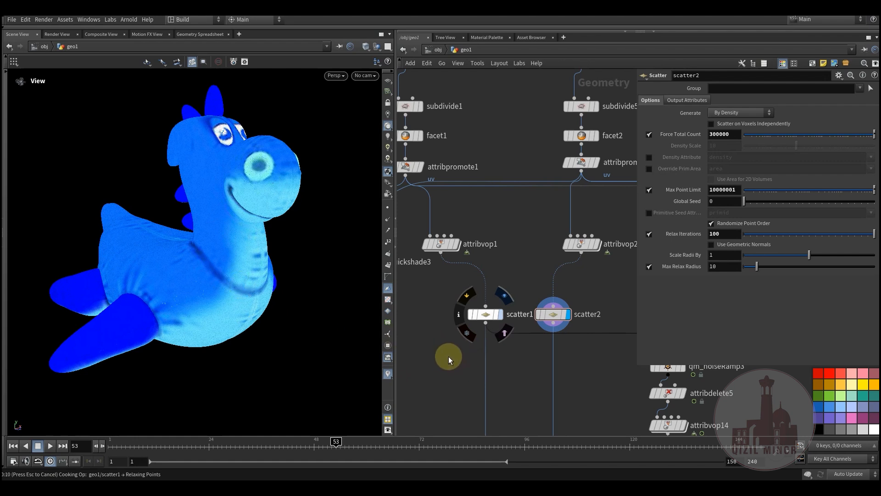
key("r")
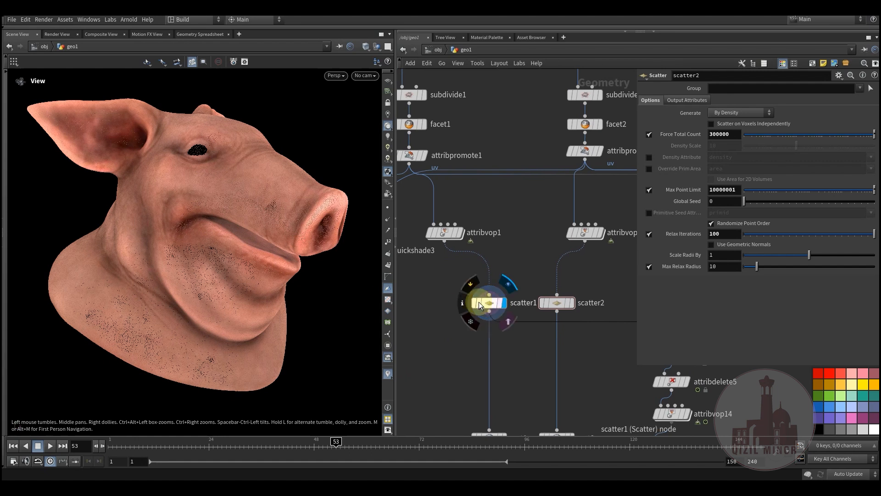
- Examine the scattered pig head points from different angles and check scatter1's settings
mouse_move(448, 239)
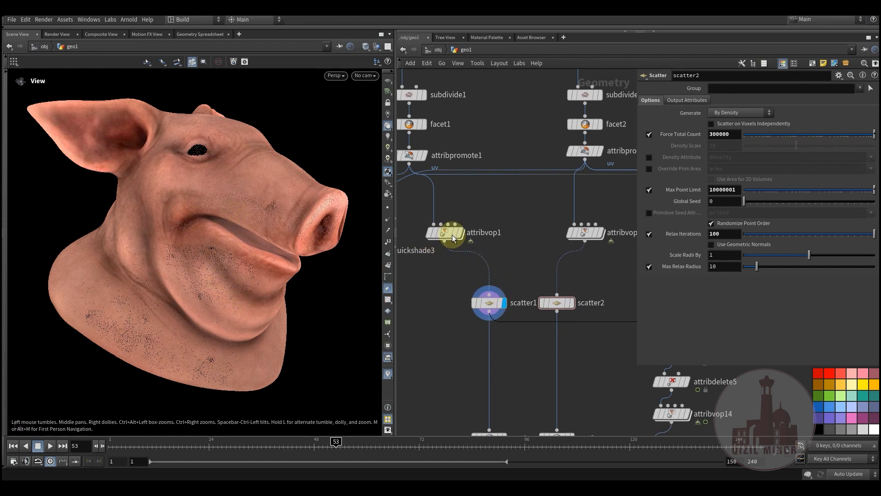
left_click_drag(236, 208, 360, 268)
left_click(486, 312)
left_click_drag(322, 230, 257, 197)
middle_click_drag(456, 343, 442, 296)
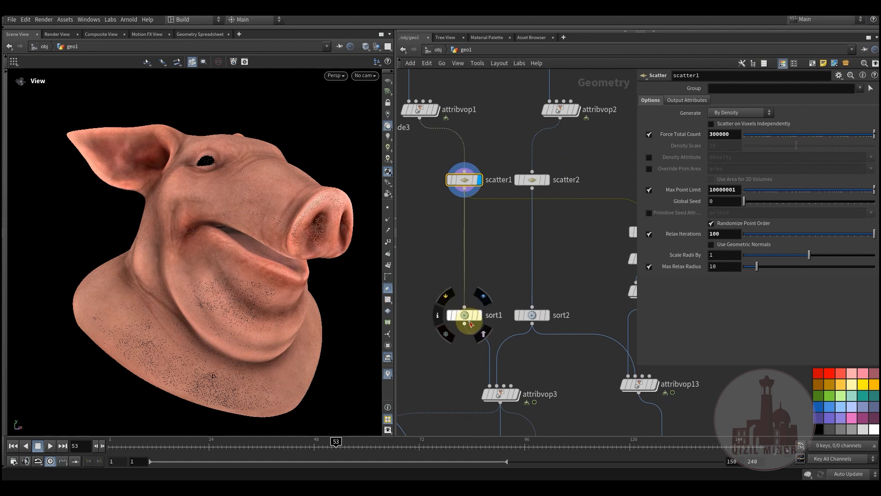
- Check sort2's point sort option and display the blended point cloud from attribvop3
left_click(528, 316)
middle_click_drag(503, 224, 506, 176)
left_click(526, 346)
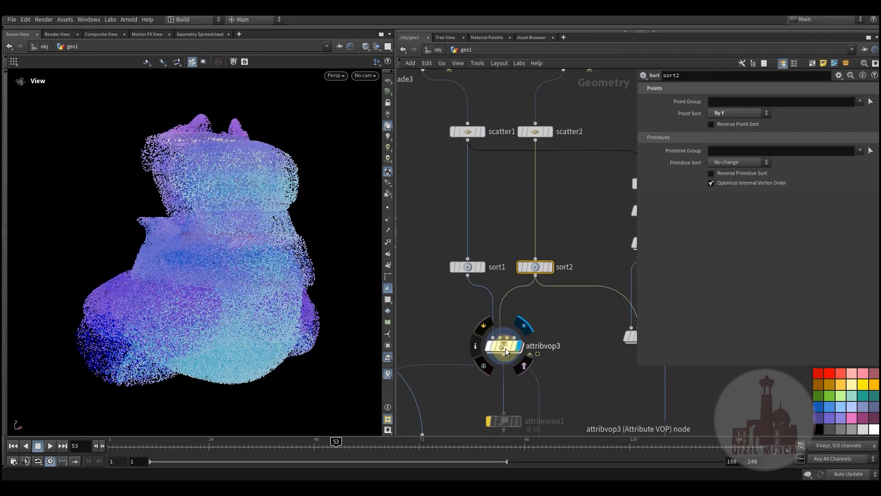
- Inside attribvop3, check the importpoint2 and importpoint1 nodes feeding the mix nodes, and return to geo1
double_click(505, 347)
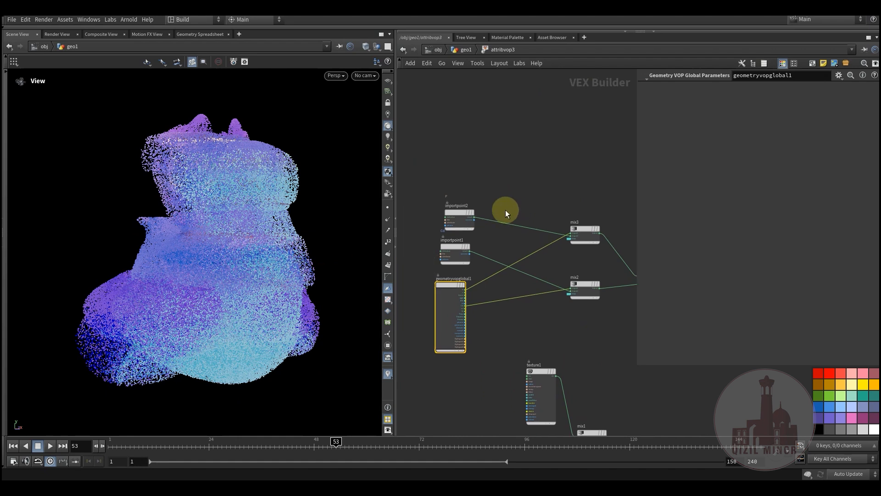
scroll(451, 222, "up", 2)
left_click(461, 224)
left_click(458, 274)
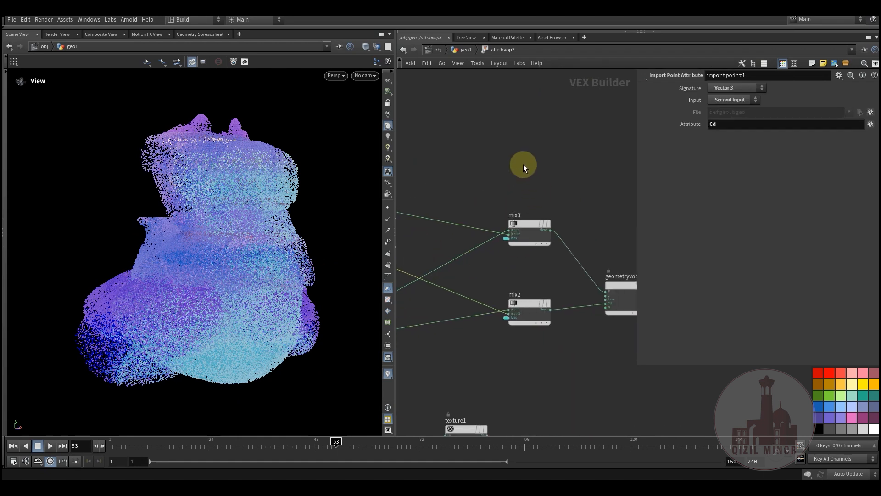
left_click(466, 52)
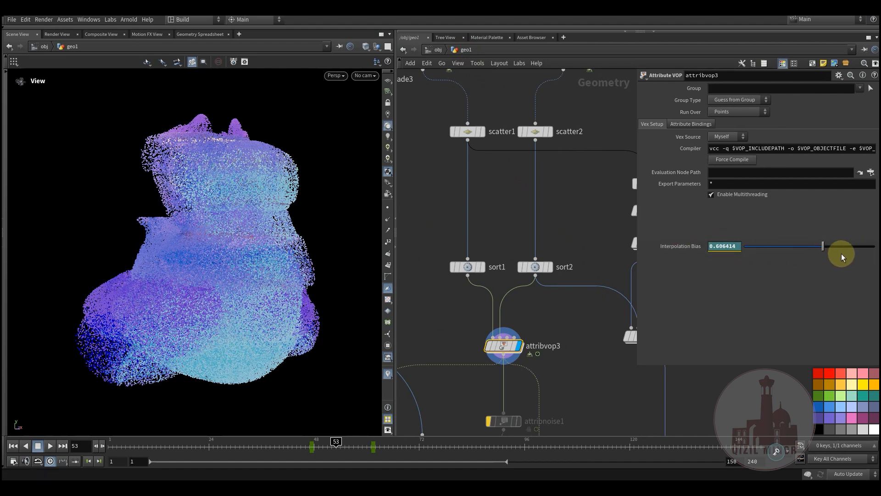
- Scrub the animated Interpolation Bias between frames 43 and 52, examining the point cloud's blend from the rubber toy
mouse_move(291, 444)
left_mouse_down()
mouse_move(393, 452)
mouse_move(292, 459)
mouse_move(386, 464)
mouse_move(292, 460)
left_mouse_up()
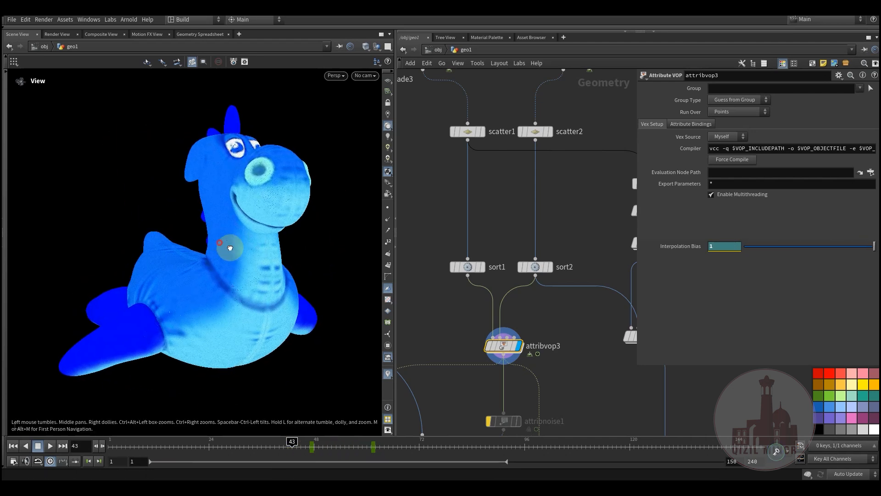
left_click_drag(228, 248, 277, 266)
scroll(419, 340, "down", 2)
middle_click_drag(418, 344, 576, 258)
scroll(576, 258, "down", 2)
middle_click_drag(500, 301, 622, 304)
left_click_drag(448, 251, 477, 257)
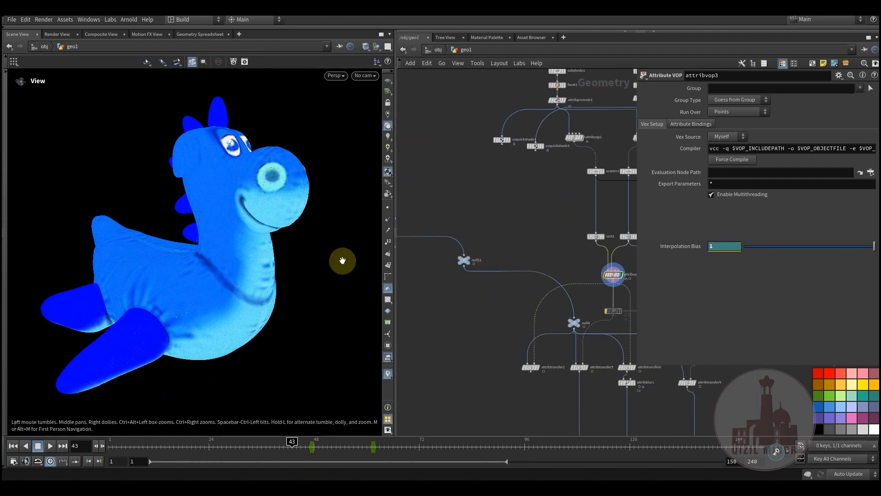
left_click_drag(275, 446, 354, 453)
- Display attribtransfer5 to view the point colors transferred onto the morphing mesh
middle_click_drag(491, 309, 447, 325)
scroll(527, 276, "up", 2)
middle_click_drag(531, 264, 467, 242)
mouse_move(511, 297)
middle_mouse_down()
mouse_move(499, 232)
mouse_move(503, 311)
mouse_move(474, 318)
middle_mouse_up()
left_click(506, 284)
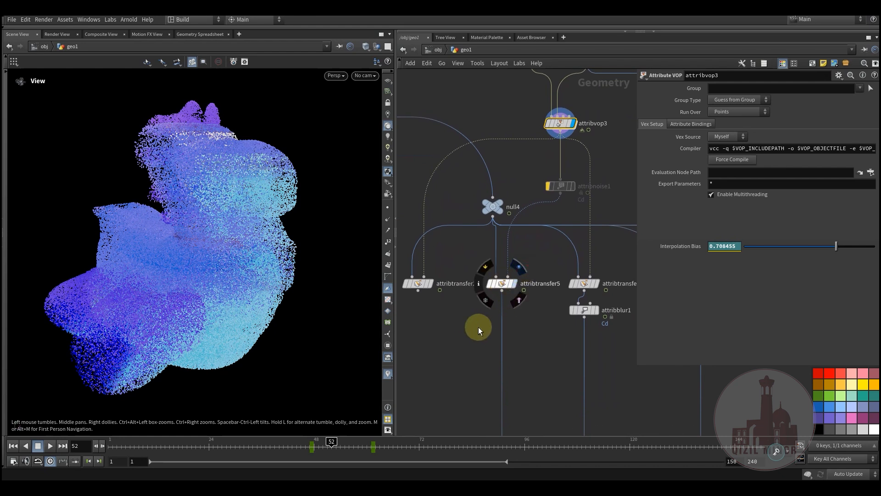
key("r")
- Compare the uncolored mesh from null4 with the colored result of attribtransfer5
middle_click_drag(458, 328, 452, 372)
mouse_move(485, 249)
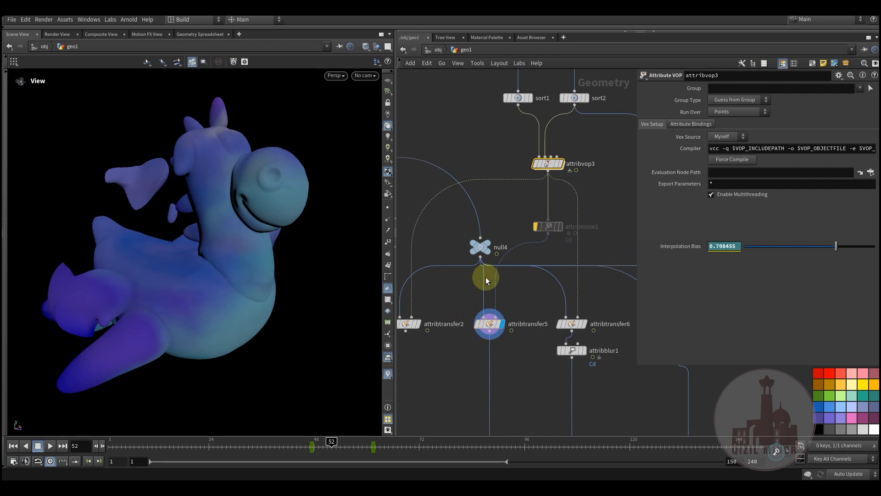
middle_click_drag(508, 311, 500, 323)
middle_click_drag(491, 261, 494, 225)
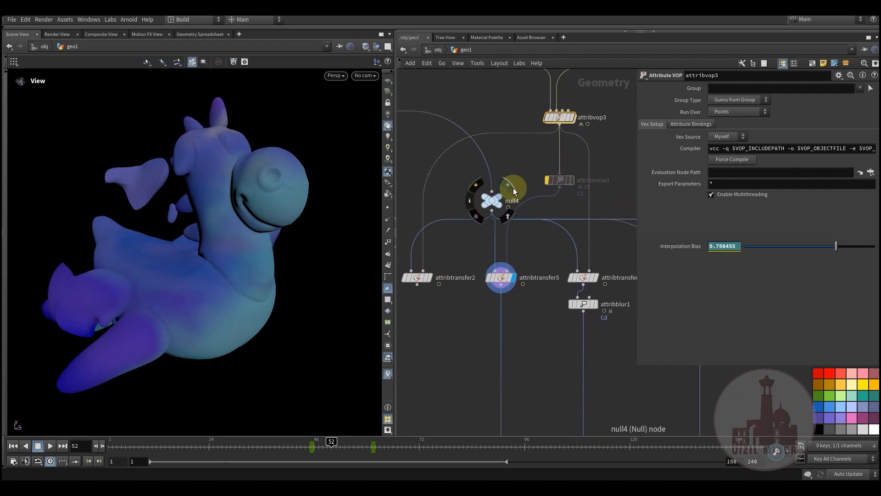
left_click(513, 188)
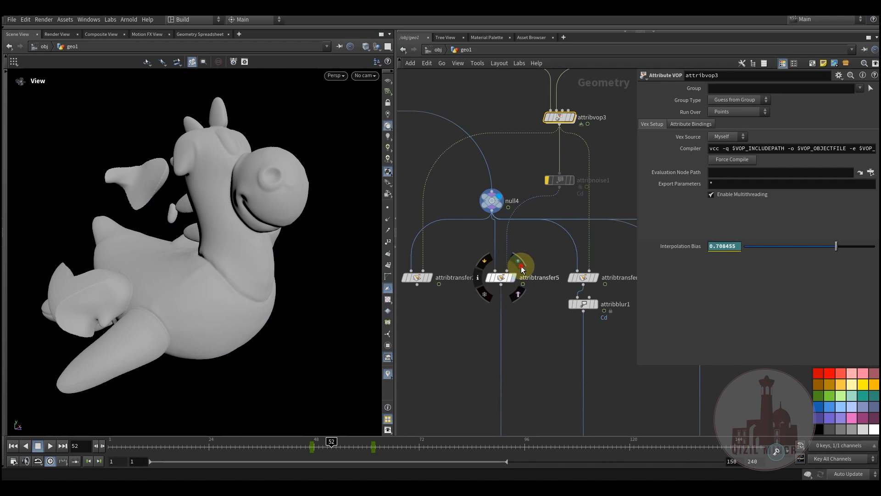
left_click(521, 269)
middle_click_drag(470, 338, 461, 315)
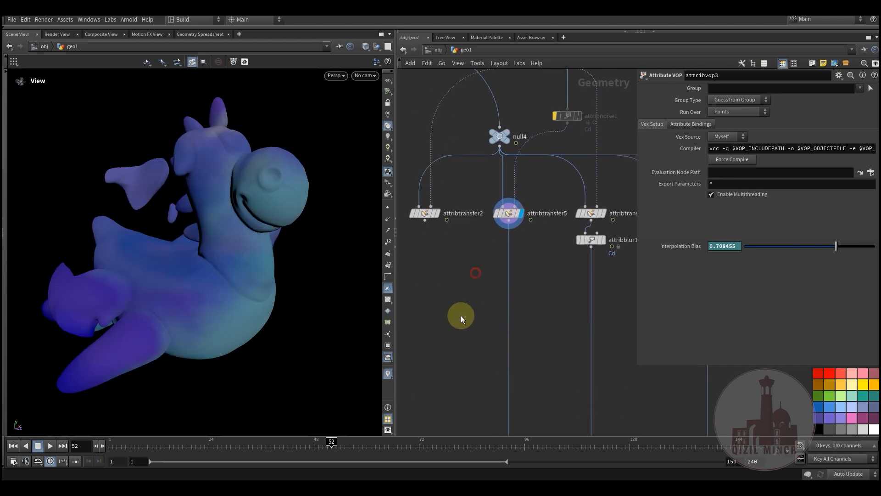
- Scrub the timeline through the colored morph from the rubber toy to the pig head, ending at frame 68
left_click(262, 453)
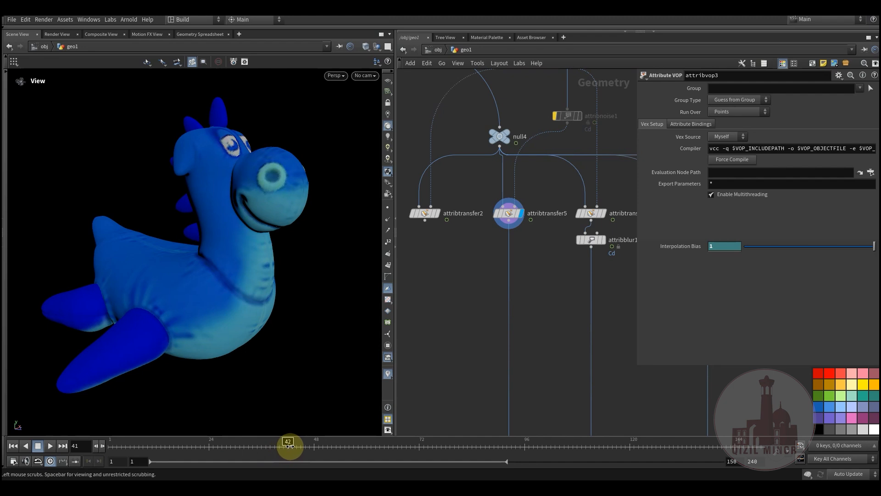
left_click_drag(320, 446, 352, 453)
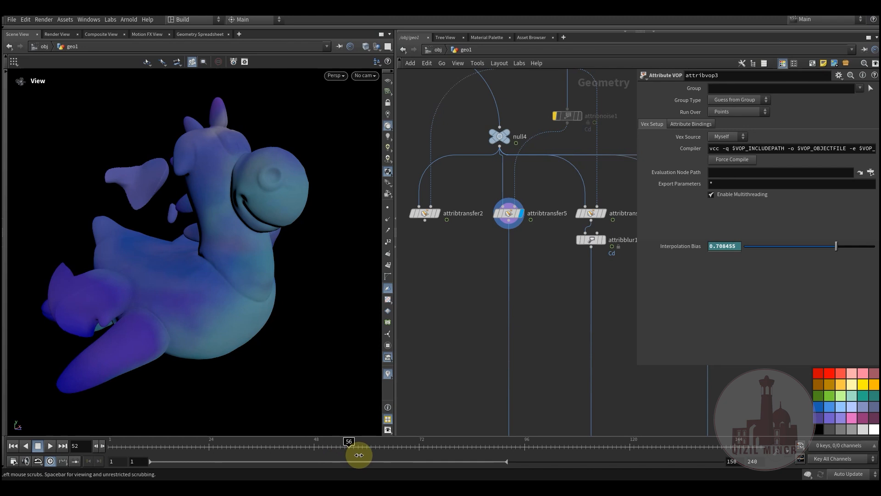
left_click_drag(365, 456, 403, 461)
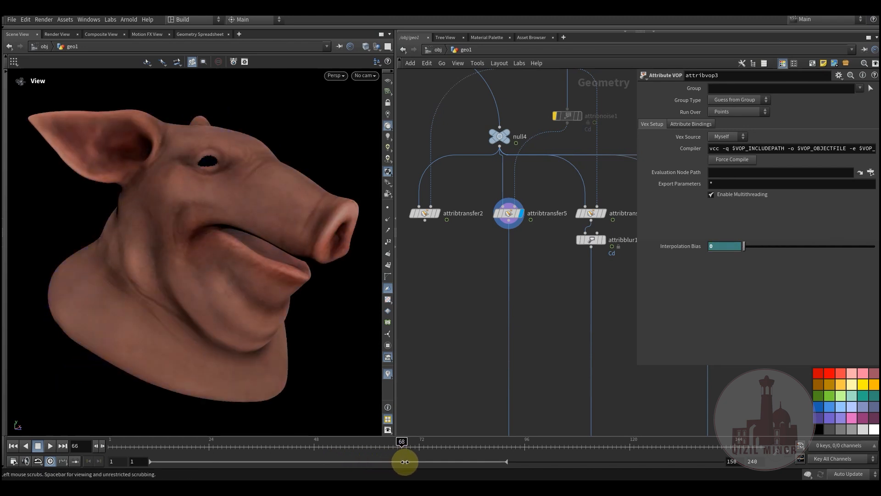
- Render a flipbook of frames 1 to 100 from the current viewport to MPlay
left_click(5, 416)
left_click(8, 417)
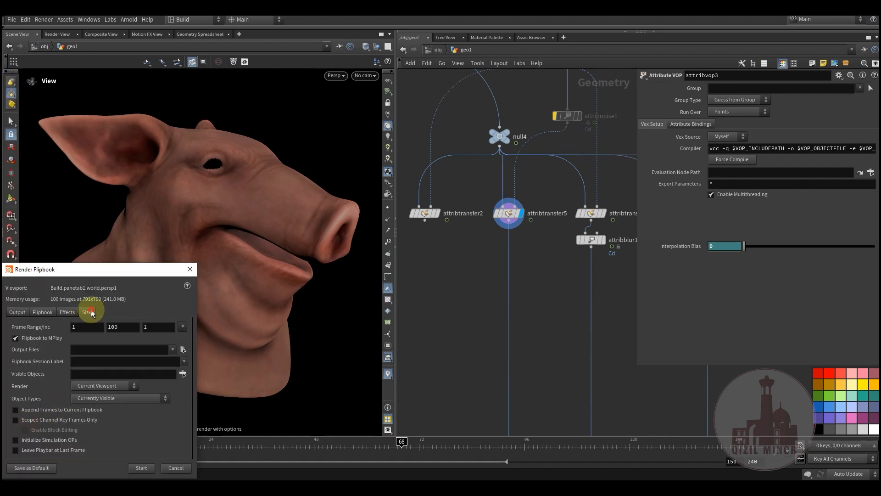
left_click(88, 312)
left_click(141, 468)
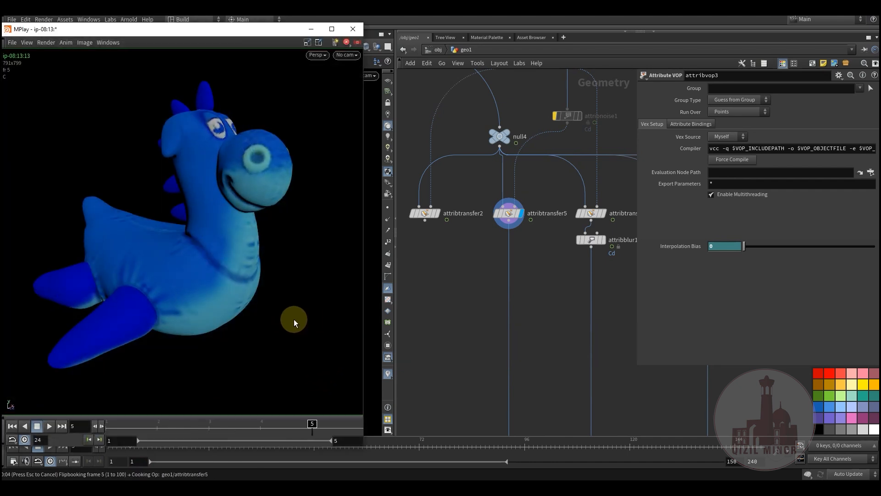
- Scrub the flipbook back and forth between frames 43 and 61 to examine how the shape and colors blend
mouse_move(286, 423)
left_mouse_down()
mouse_move(228, 432)
mouse_move(269, 433)
mouse_move(225, 432)
mouse_move(271, 435)
mouse_move(224, 435)
mouse_move(269, 427)
mouse_move(233, 427)
mouse_move(261, 425)
mouse_move(219, 425)
mouse_move(269, 427)
mouse_move(219, 427)
mouse_move(269, 423)
mouse_move(244, 425)
left_mouse_up()
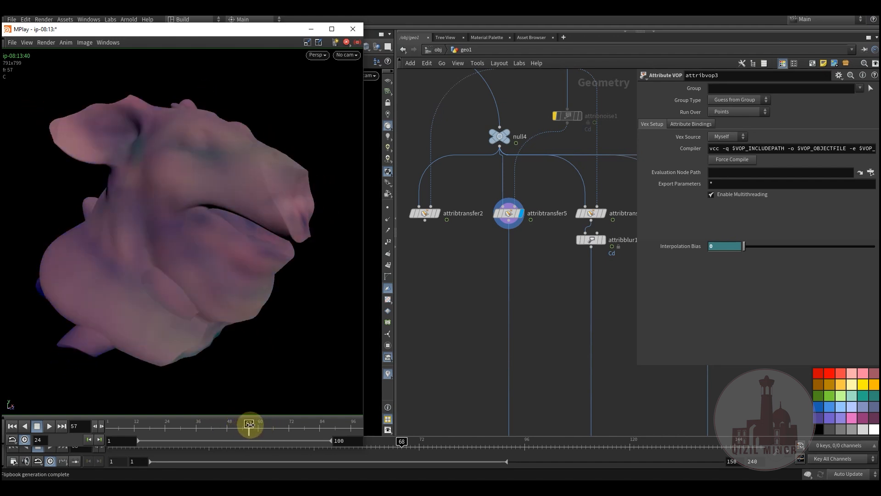
left_click_drag(255, 430, 245, 404)
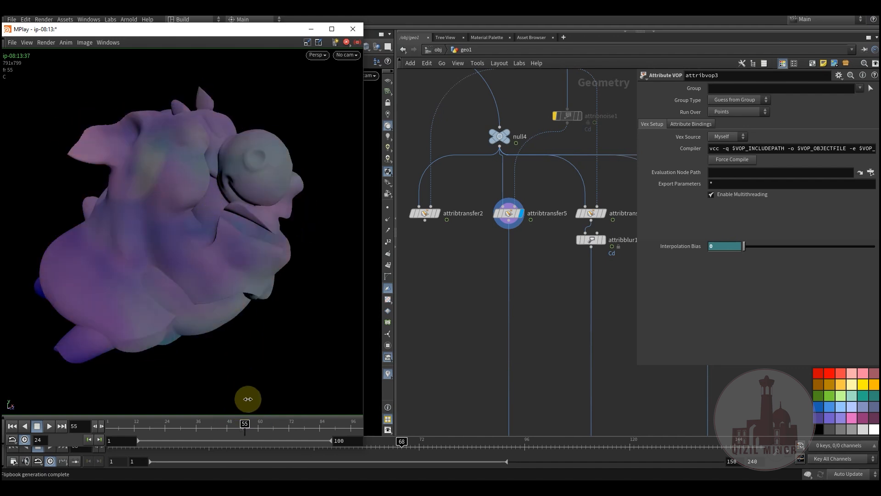
left_click_drag(246, 425, 214, 426)
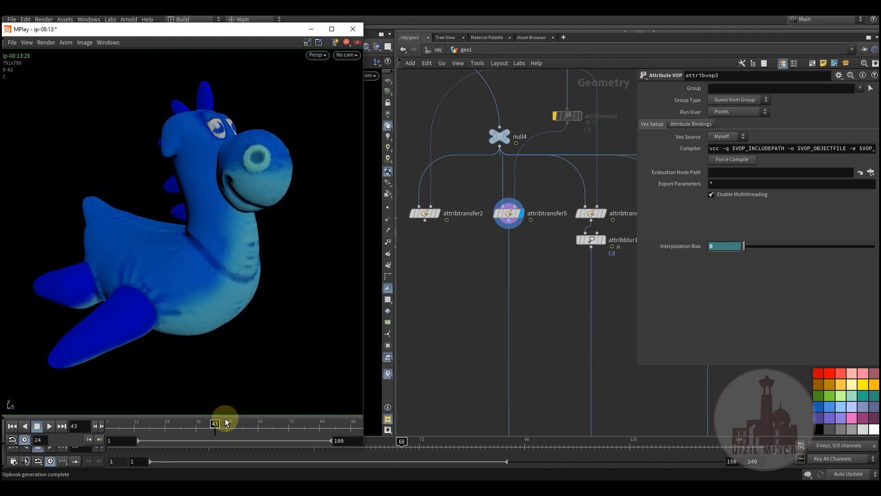
left_click_drag(214, 426, 248, 422)
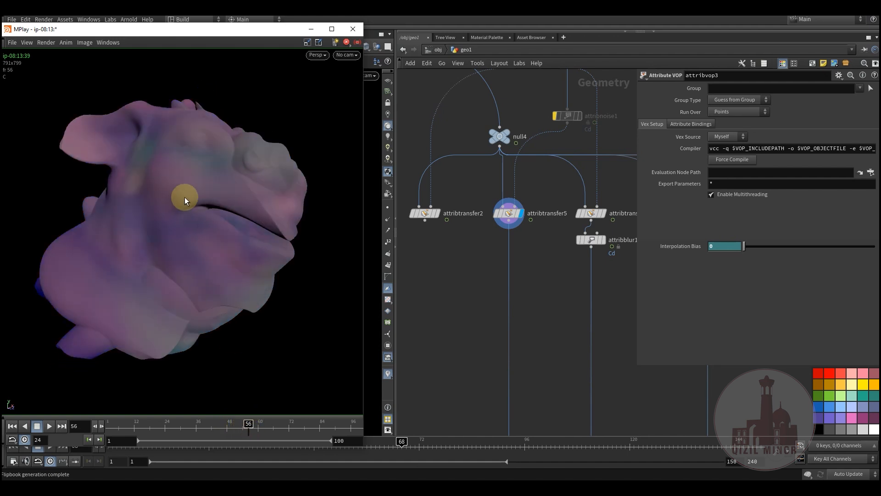
left_click_drag(251, 427, 269, 431)
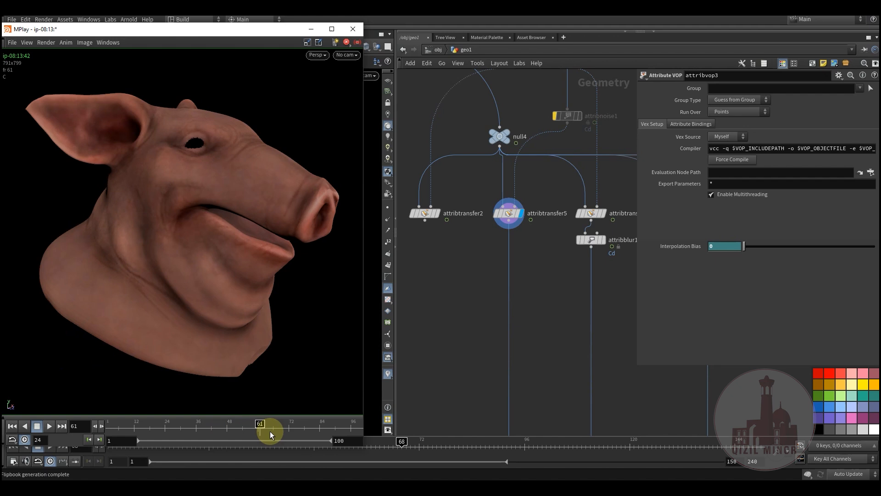
- Go back to the network and check attribtransfer5's conditions and transferred attributes
left_click(478, 290)
middle_click_drag(528, 262, 513, 301)
left_click(496, 251)
middle_click_drag(530, 262, 516, 288)
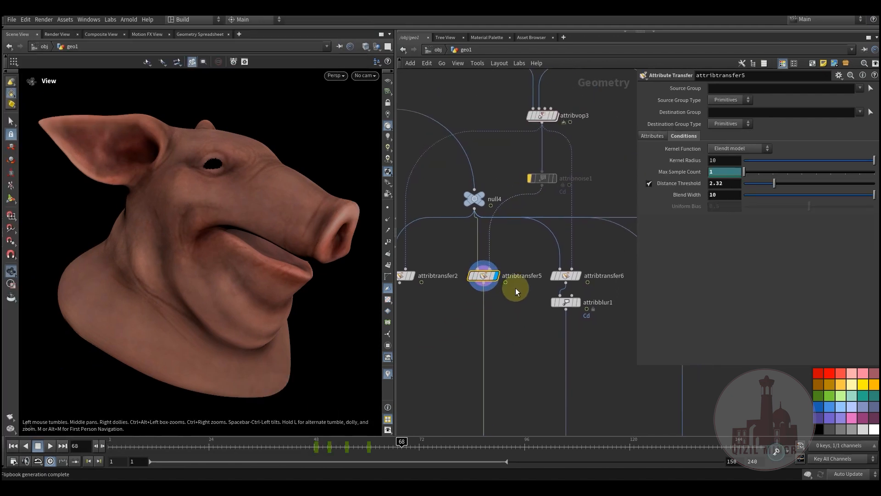
left_click(652, 136)
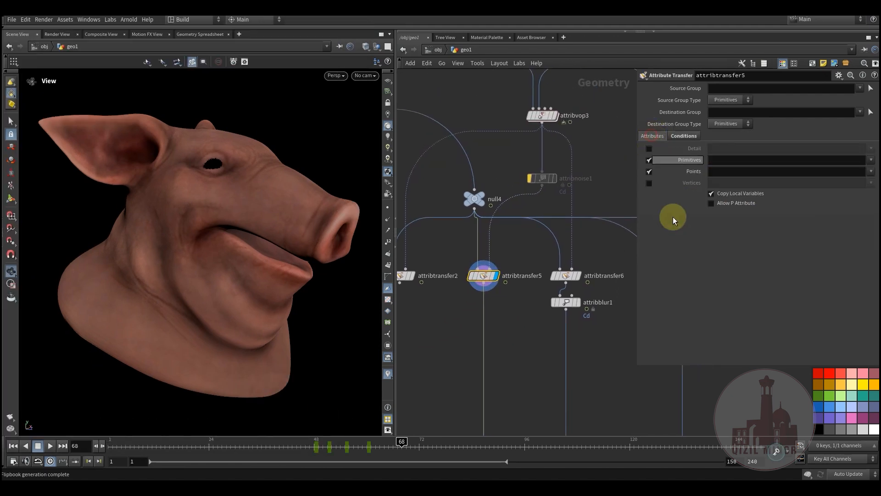
- Review attribtransfer5's conditions, go to frame 54, and display attribtransfer2 to check its kernel and sample settings
left_click(681, 136)
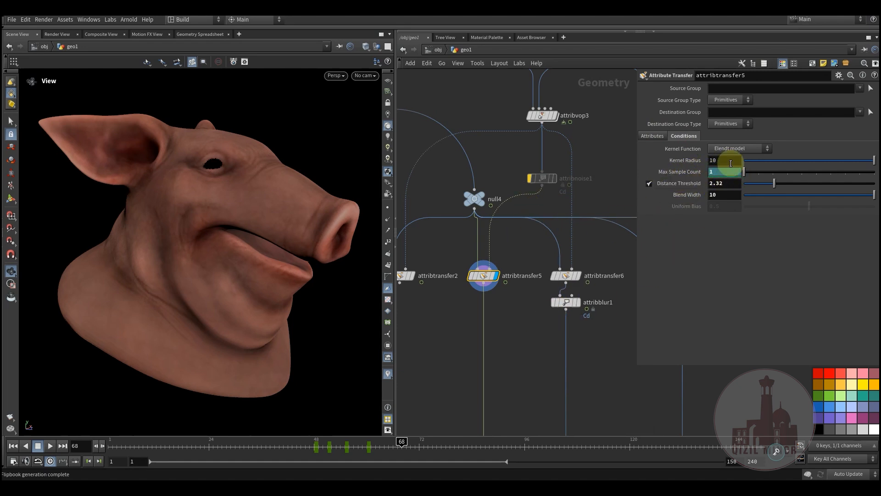
left_click(340, 448)
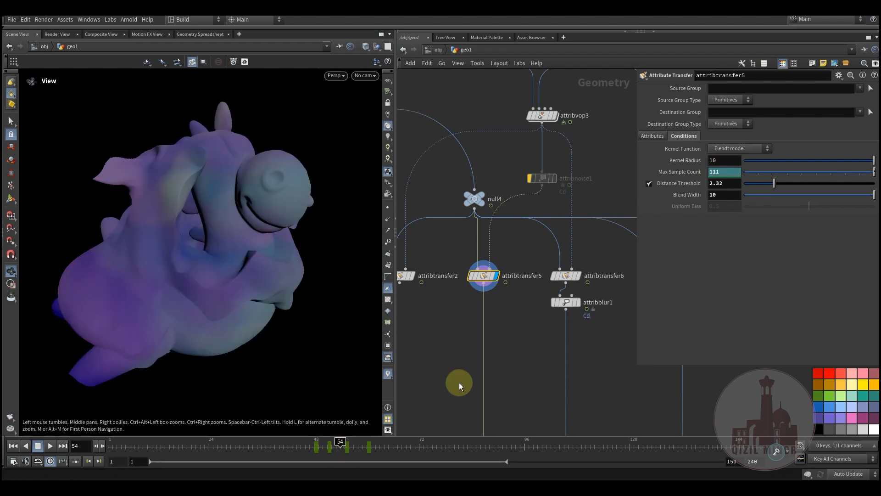
middle_click_drag(423, 278, 466, 285)
left_click(459, 265)
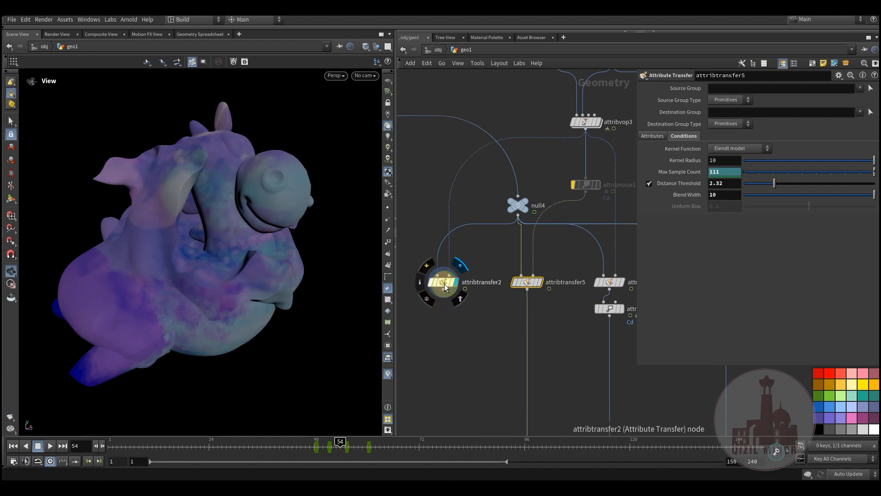
left_click(442, 284)
left_click_drag(755, 173, 733, 173)
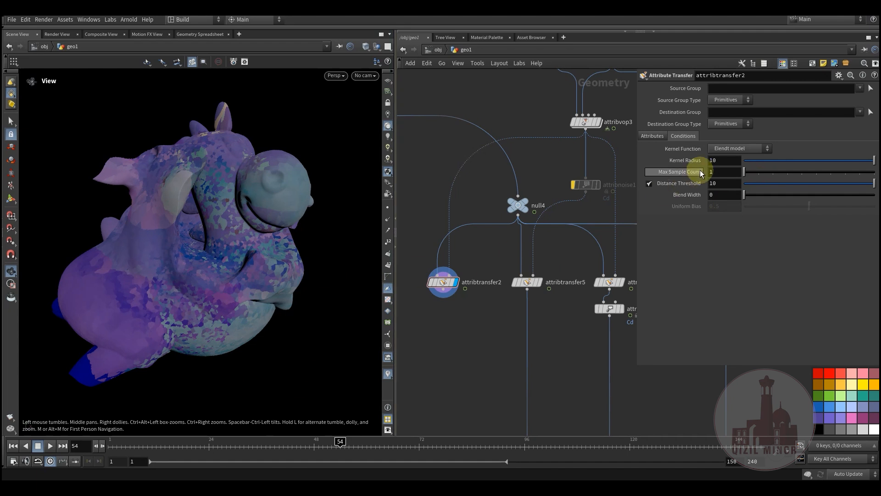
- Display attribvop3's blended point cloud, return to attribtransfer2's result, and scrub it to frame 53
middle_click_drag(477, 321, 471, 337)
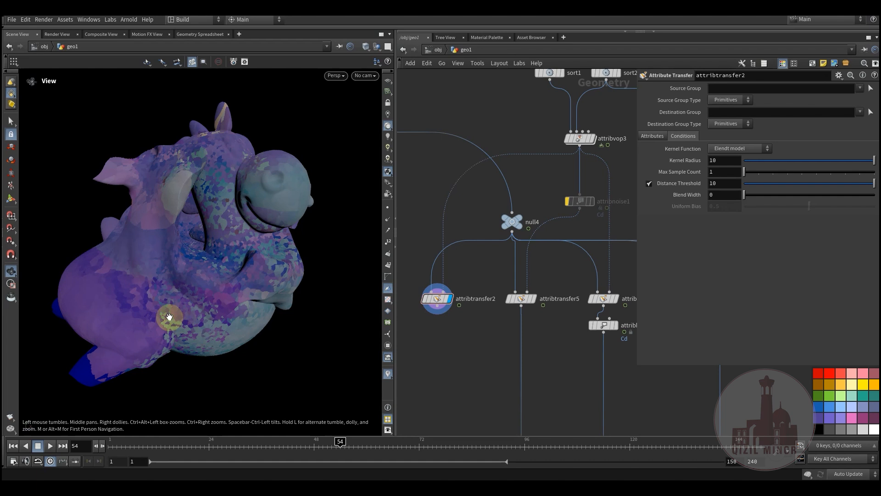
middle_click_drag(482, 209, 441, 285)
left_click(564, 196)
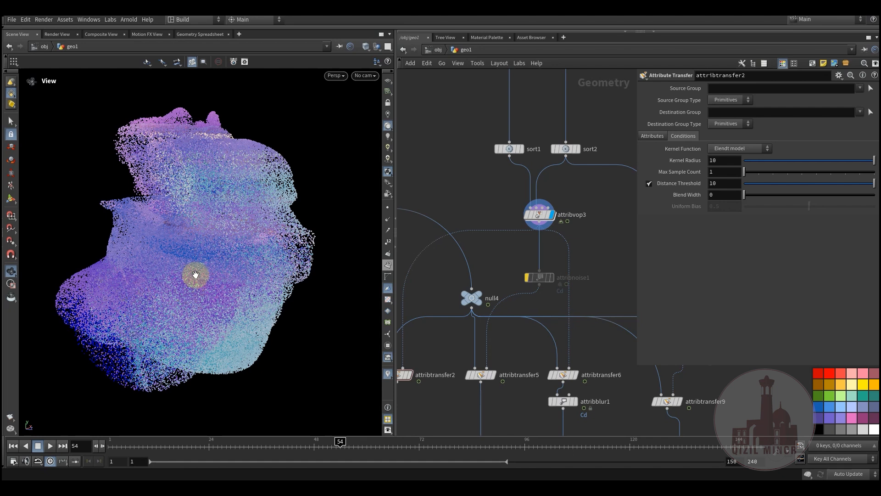
middle_click_drag(429, 309, 502, 201)
left_click(480, 266)
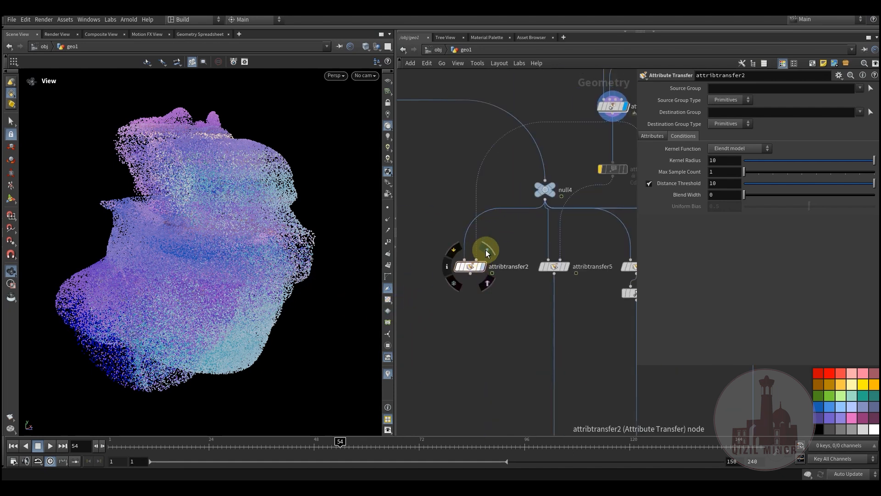
mouse_move(334, 442)
left_mouse_down()
mouse_move(373, 442)
mouse_move(328, 440)
mouse_move(336, 441)
left_mouse_up()
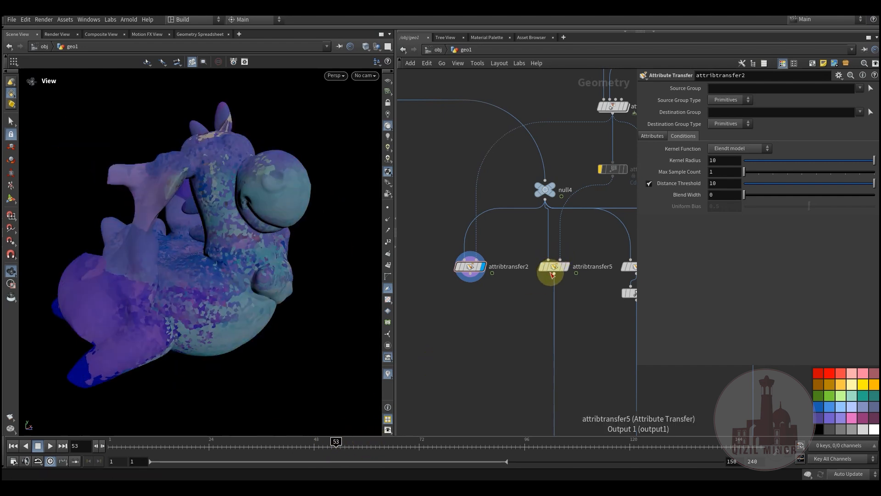
- Display attribtransfer5 and set its Max Sample Count to 12 on the keyframe at frame 51
left_click(565, 266)
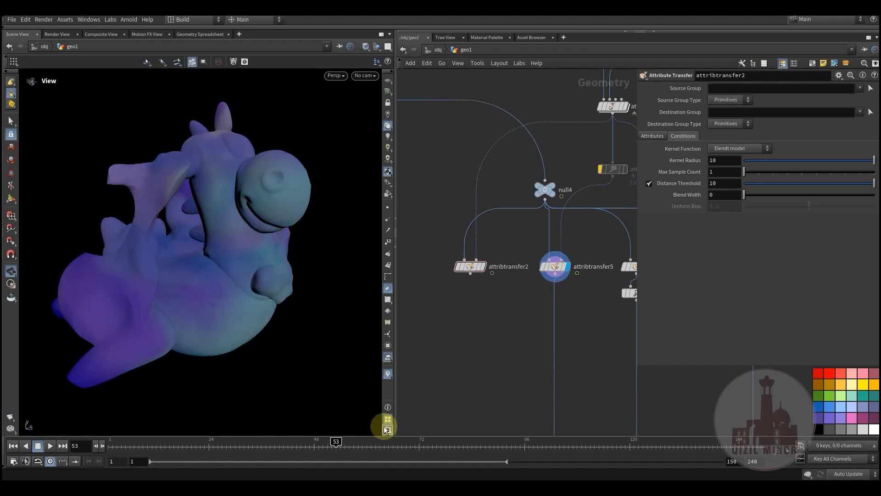
left_click(555, 265)
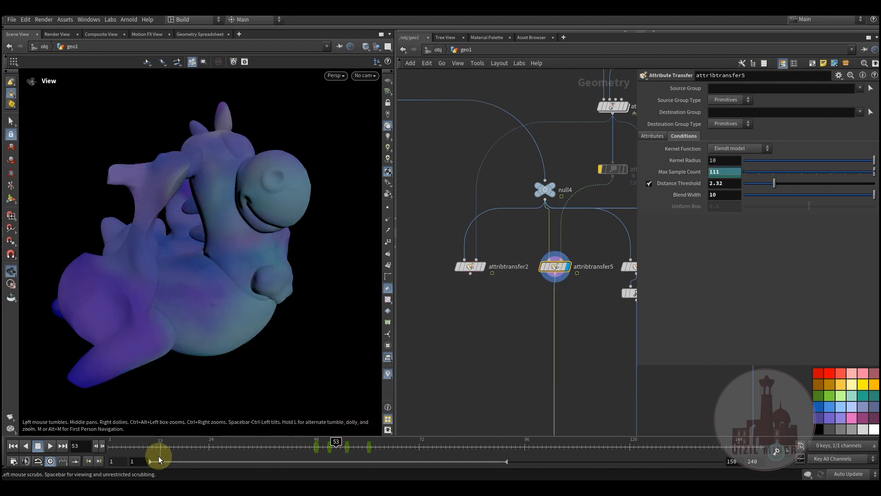
left_click(99, 461)
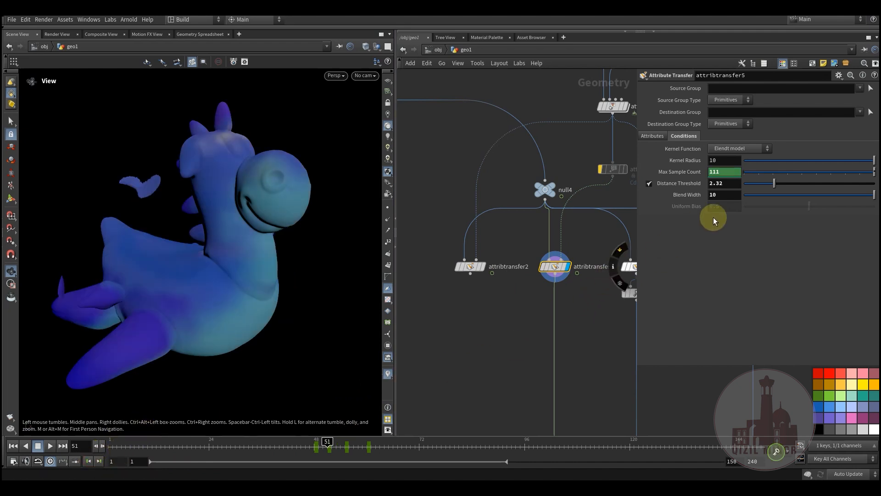
double_click(728, 172)
type("12")
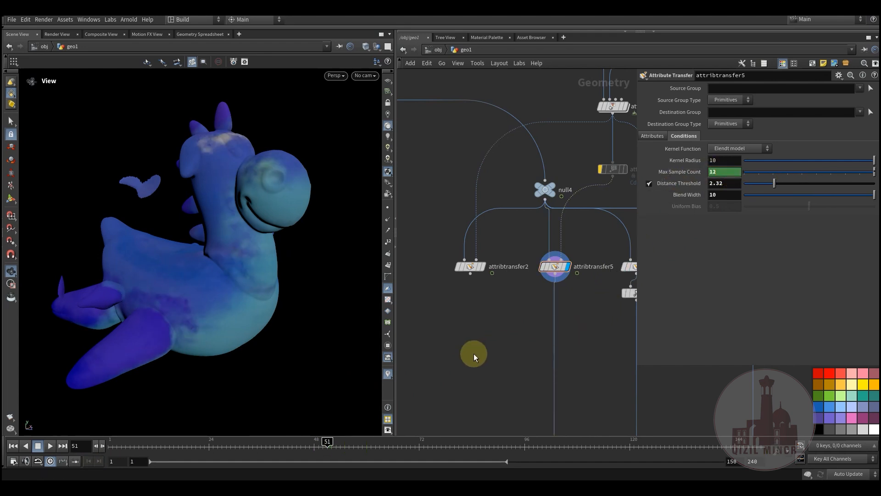
- Scrub forward from frame 53 to frame 61 to examine attribtransfer5's color blending
left_click(334, 445)
left_click(341, 445)
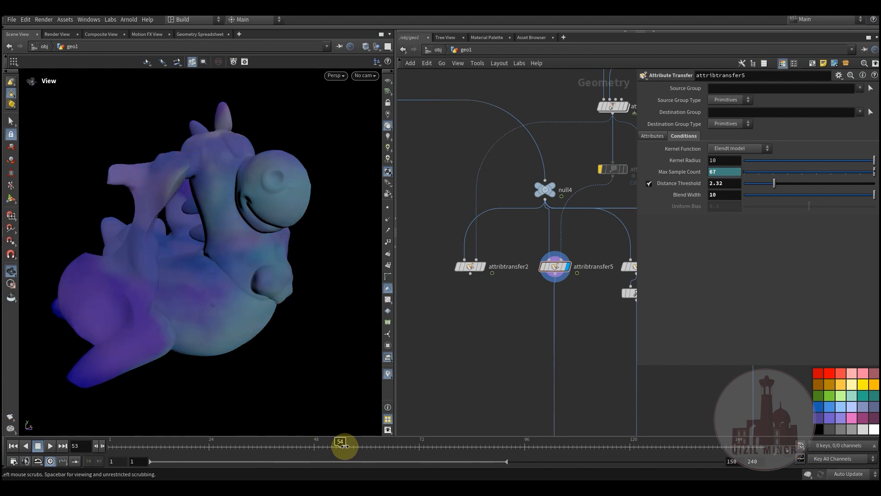
left_click(345, 445)
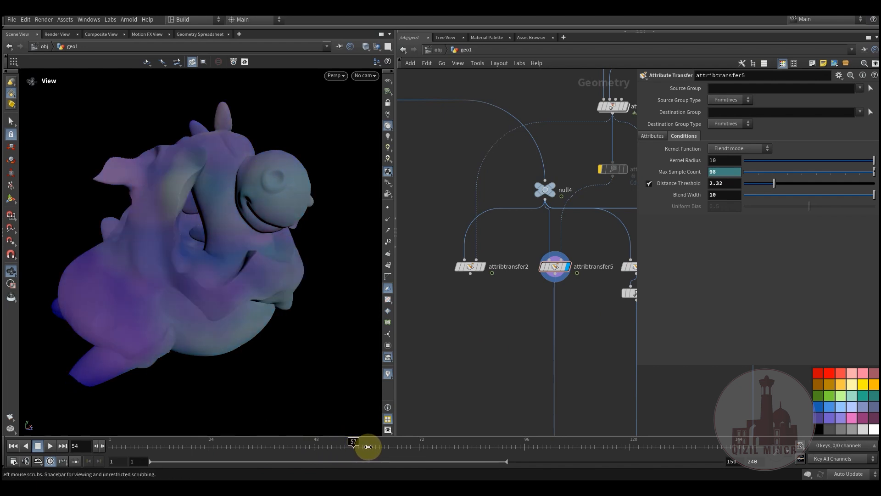
left_click(372, 445)
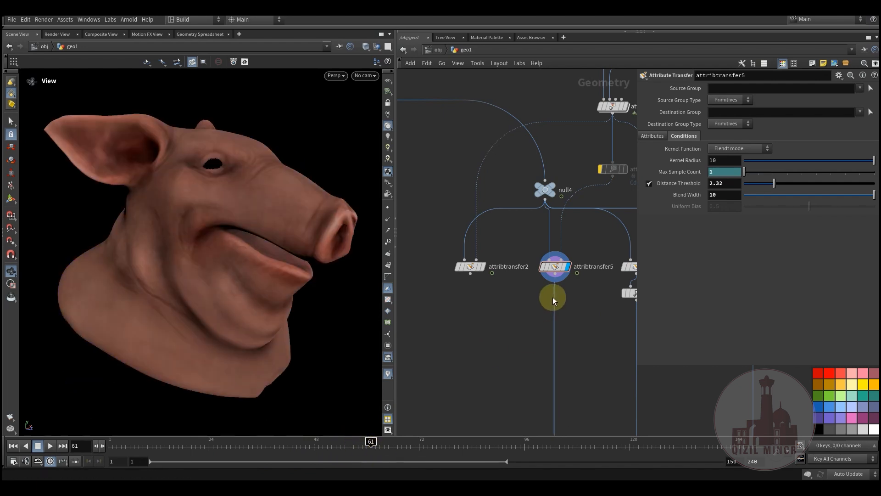
- Set attribtransfer5's Max Sample Count to 12 on the keyframe at frame 55 and scrub back to frame 46
left_click(553, 268)
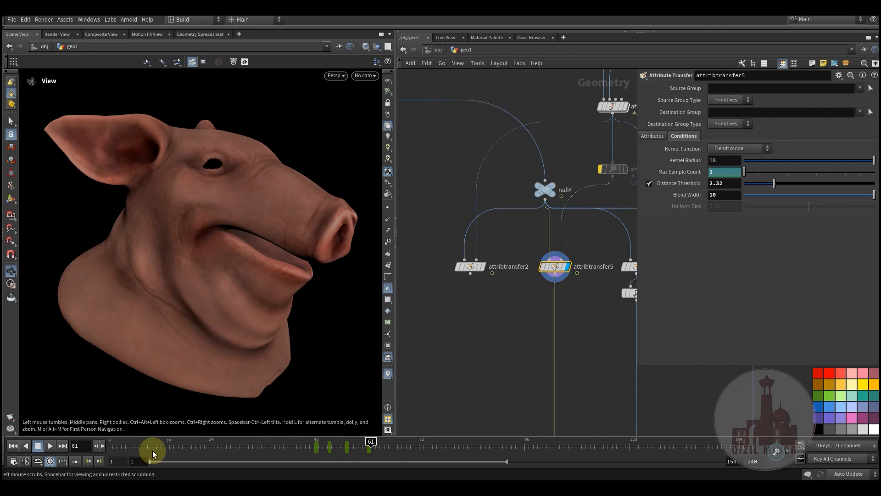
left_click(89, 461)
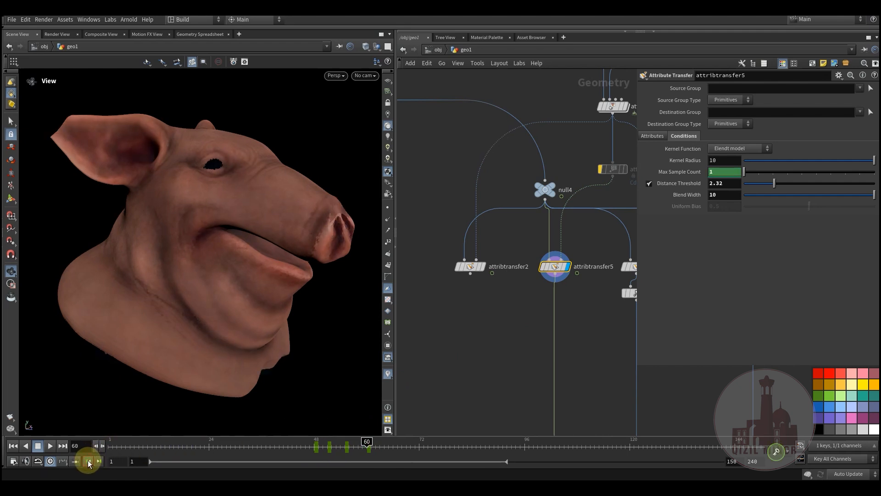
left_click(87, 460)
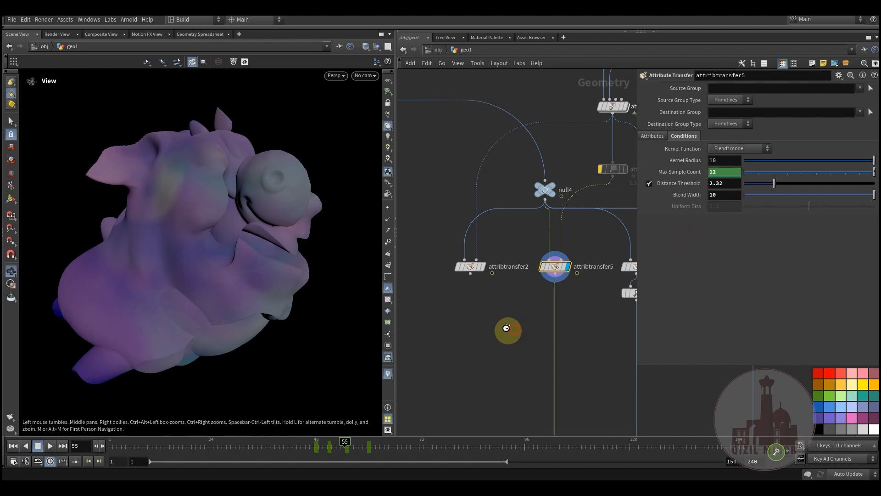
mouse_move(338, 450)
left_mouse_down()
mouse_move(367, 448)
mouse_move(313, 438)
left_mouse_up()
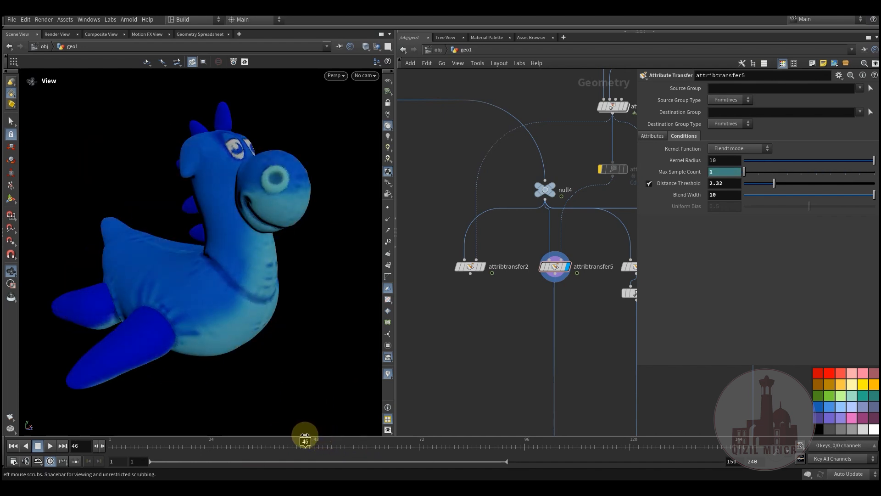
- Display attribtransfer6, check its transfer conditions, and scrub to frame 53 to examine the unblurred colors
middle_click_drag(551, 338, 498, 299)
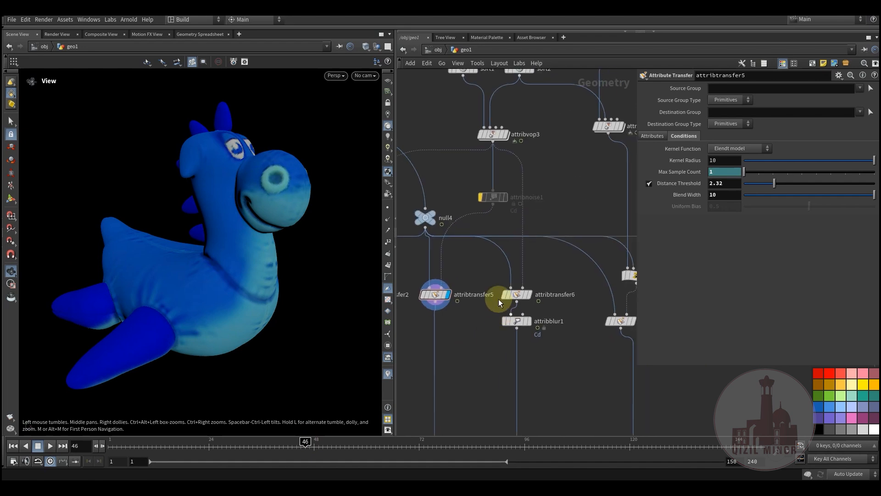
left_click(517, 294)
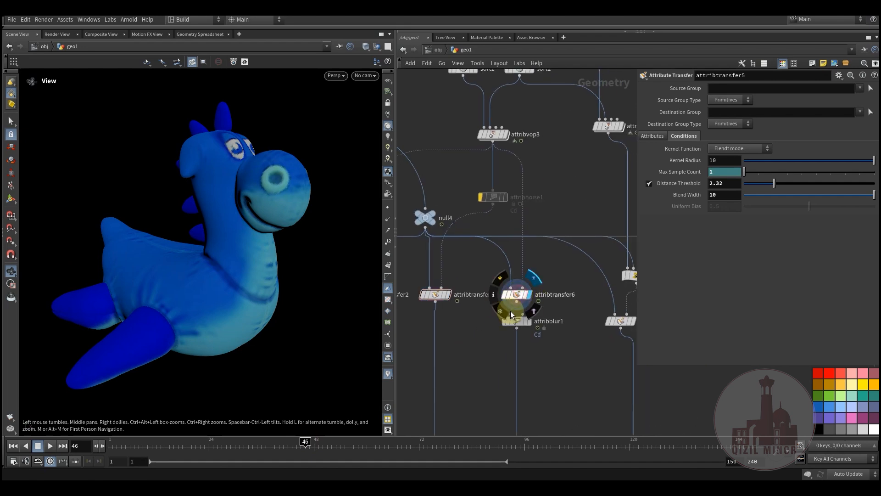
middle_click_drag(468, 334, 476, 313)
left_click(682, 137)
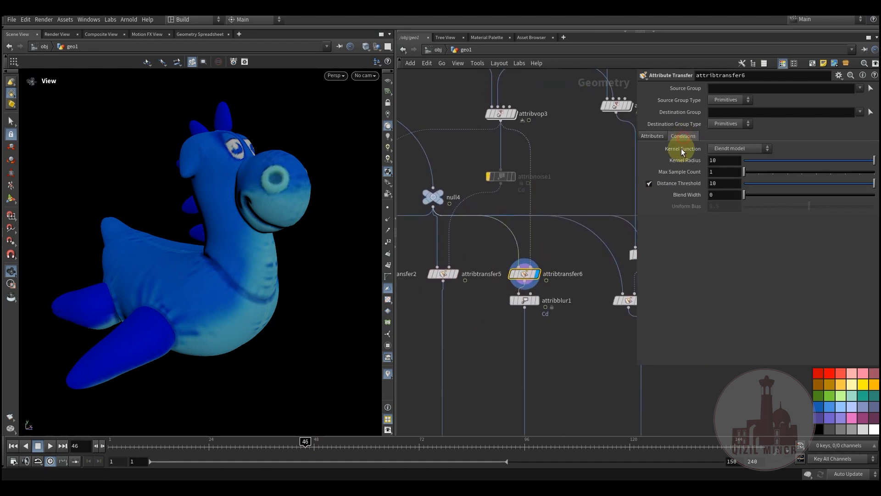
left_click_drag(311, 443, 348, 445)
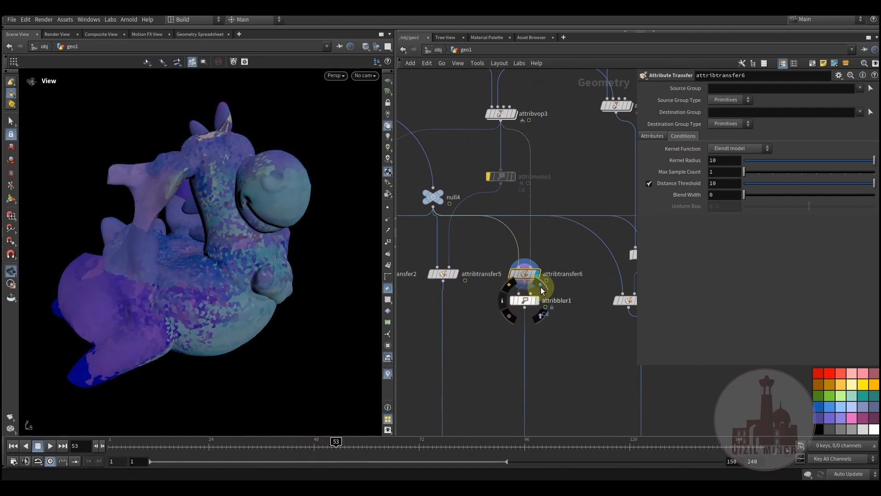
- Display attribblur1 and scrub between frames 49 and 64 to examine how its animated blurring iterations smooth Cd
left_click(536, 300)
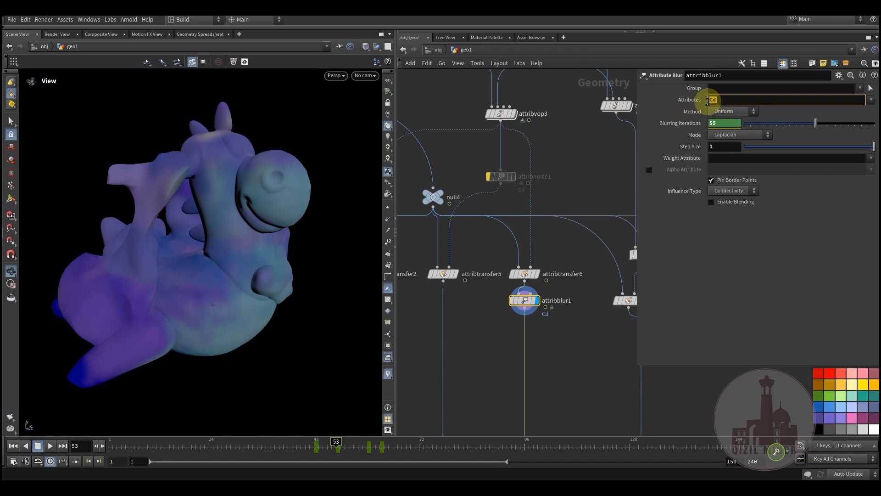
left_click(522, 297)
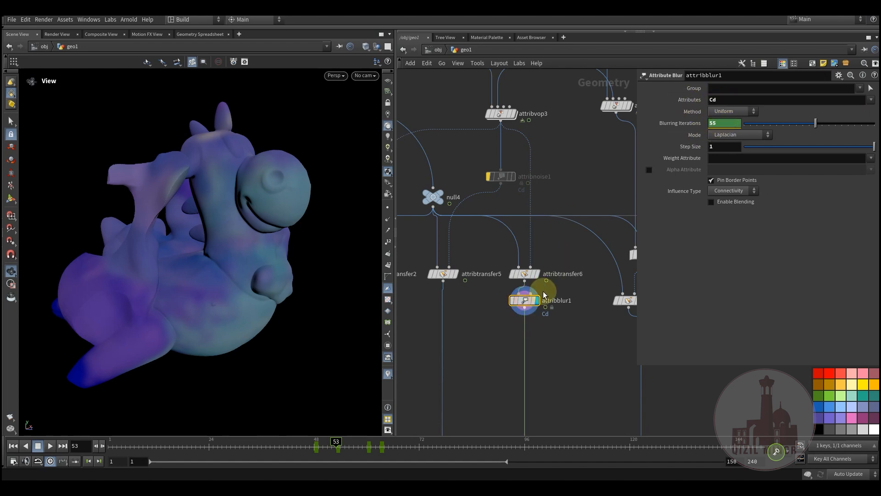
left_click(337, 452)
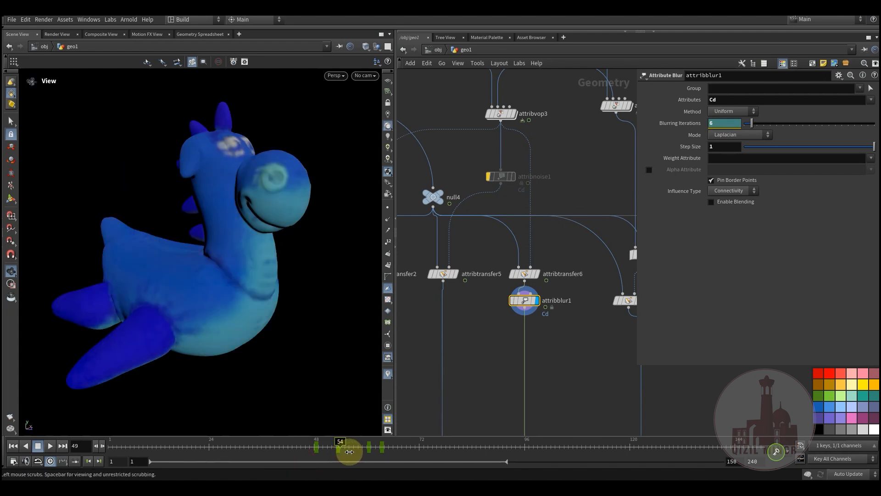
left_click(362, 449)
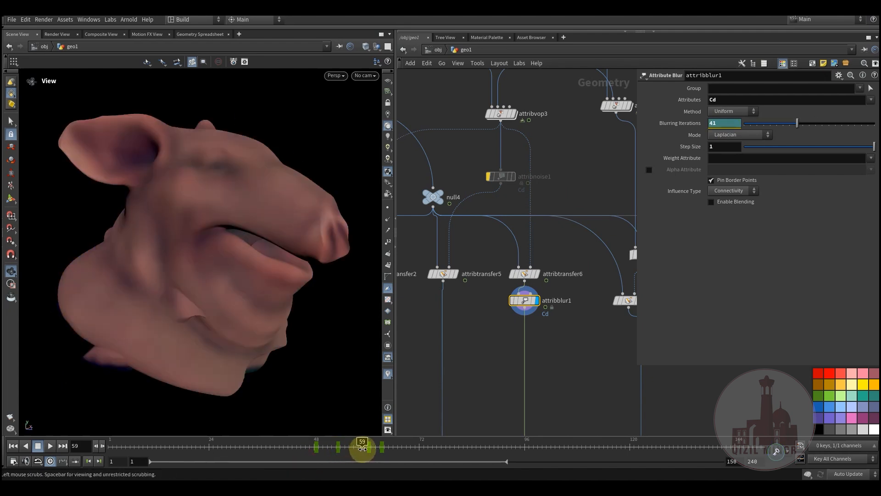
left_click(365, 447)
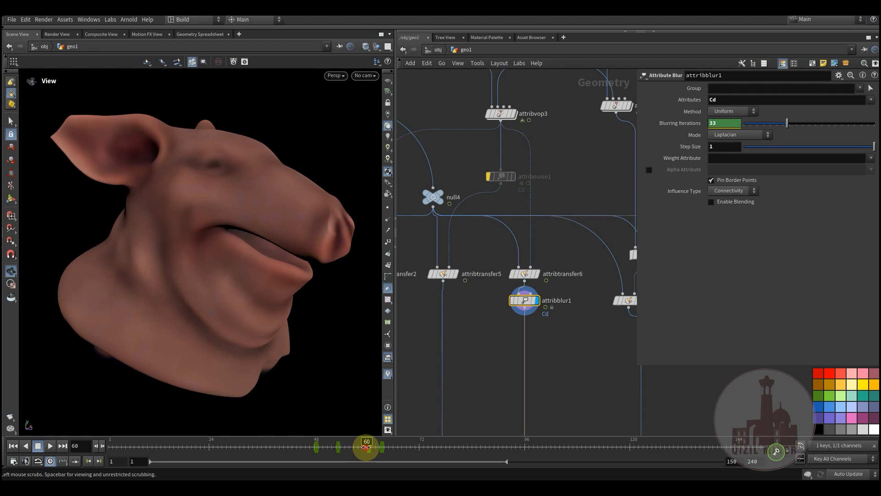
left_click(371, 447)
left_click(380, 446)
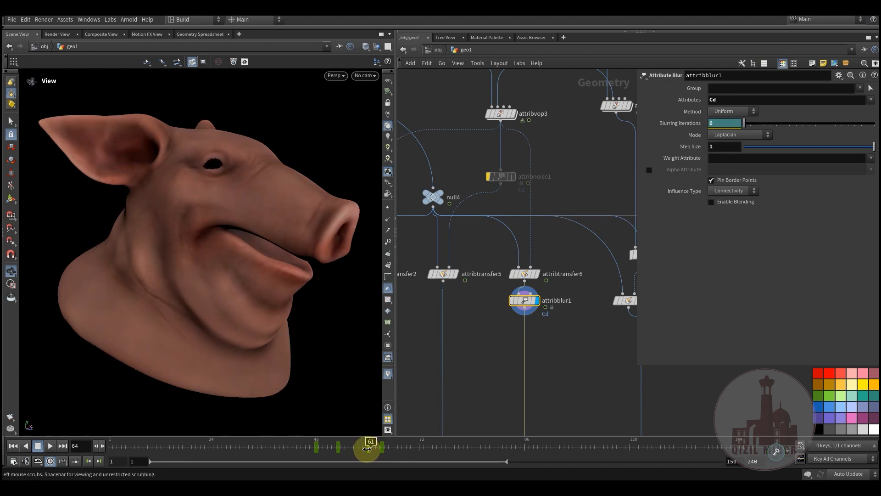
left_click(364, 448)
- Shift attribblur1's first blurring iterations keyframe from frame 48 to about frame 50, and scrub through the morph to frame 65
left_click_drag(339, 449, 318, 449)
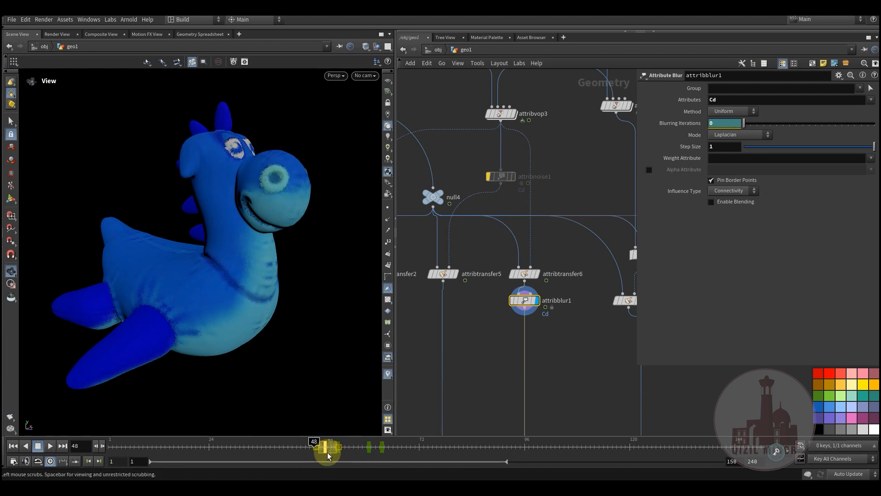
left_click_drag(316, 443, 394, 442)
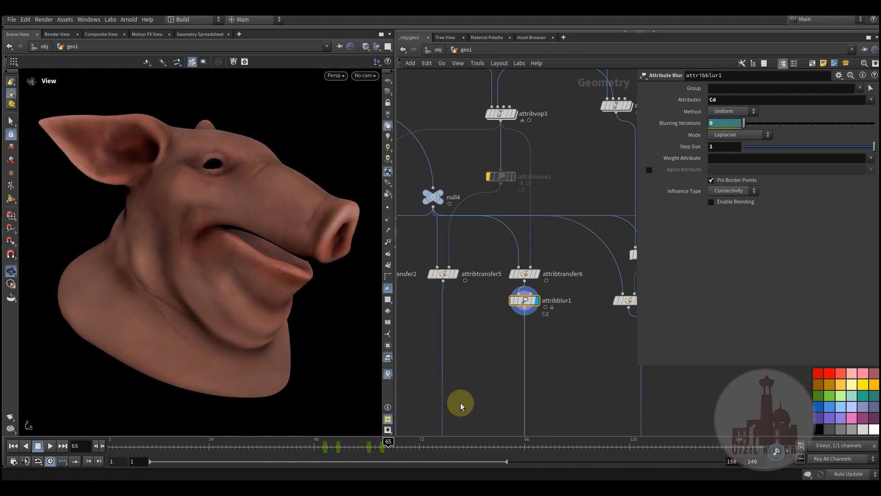
middle_click_drag(515, 351, 495, 421)
mouse_move(497, 230)
middle_mouse_down()
mouse_move(529, 262)
mouse_move(514, 267)
mouse_move(502, 240)
middle_mouse_up()
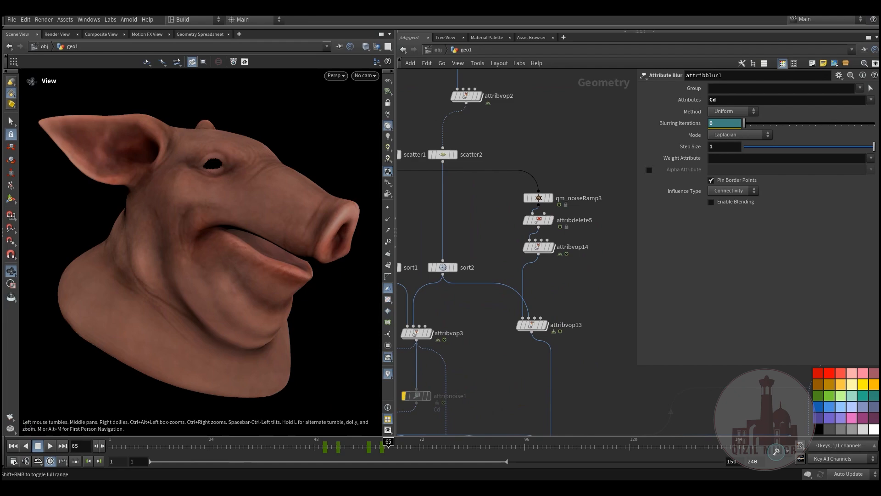
left_click(192, 454)
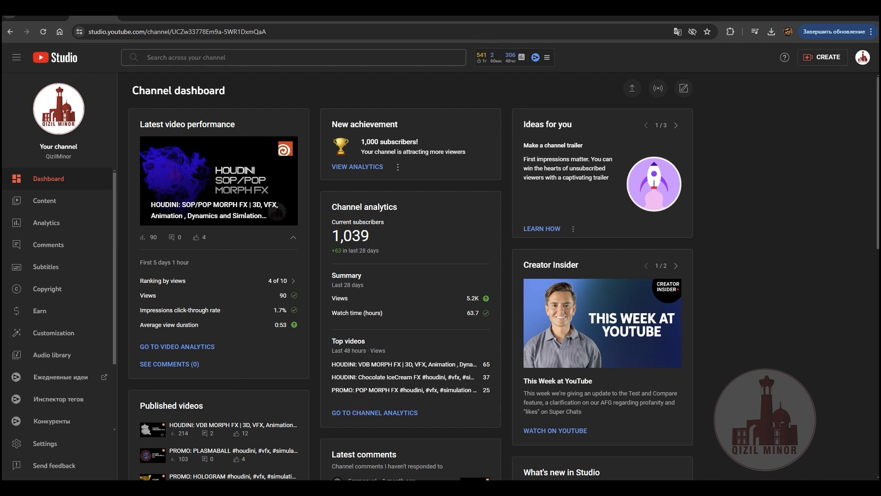
mouse_move(193, 477)
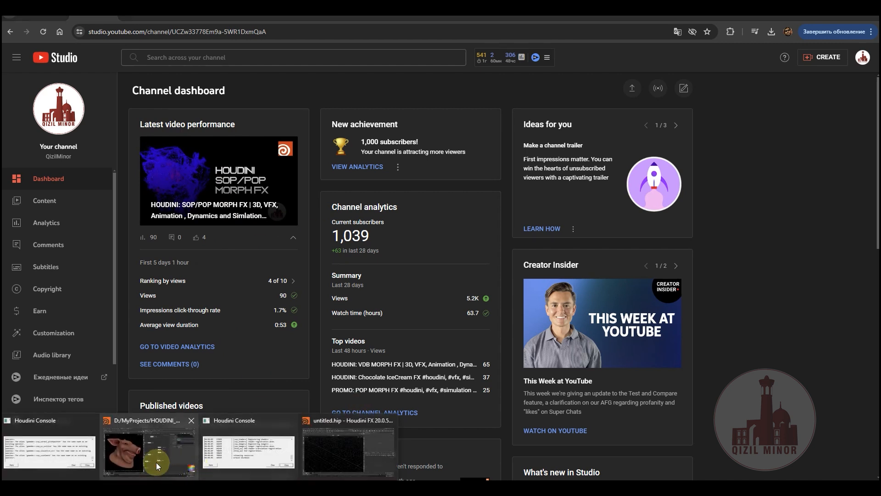
left_click(156, 460)
- Display attribvop13, scrub to frame 56 to examine its morphing points, and check sort2's point sort setting
middle_click_drag(477, 324, 482, 292)
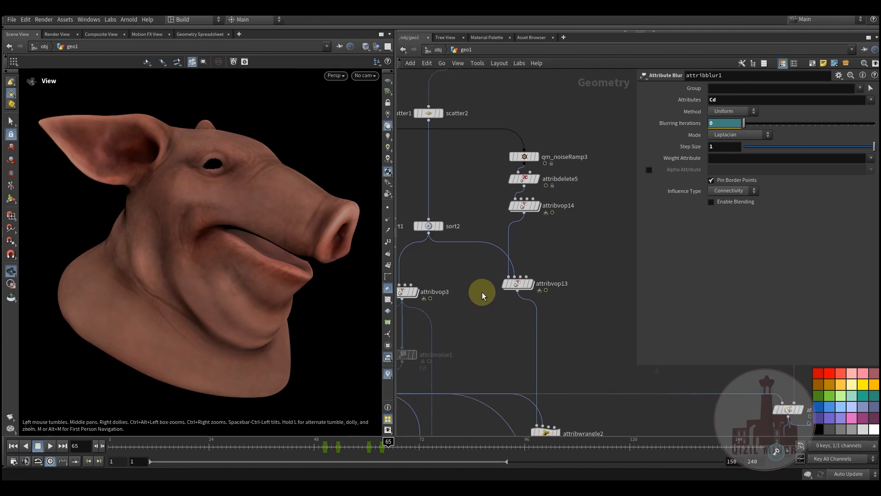
left_click(536, 268)
middle_click_drag(557, 334, 550, 301)
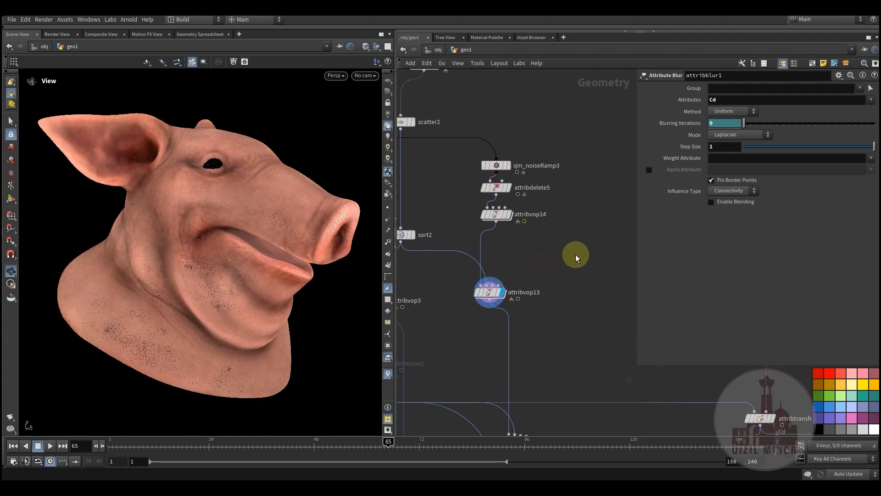
middle_click_drag(574, 252, 604, 291)
mouse_move(331, 449)
left_mouse_down()
mouse_move(290, 440)
mouse_move(367, 447)
mouse_move(339, 449)
mouse_move(359, 450)
mouse_move(345, 449)
left_mouse_up()
middle_click_drag(538, 327, 582, 298)
left_click(477, 265)
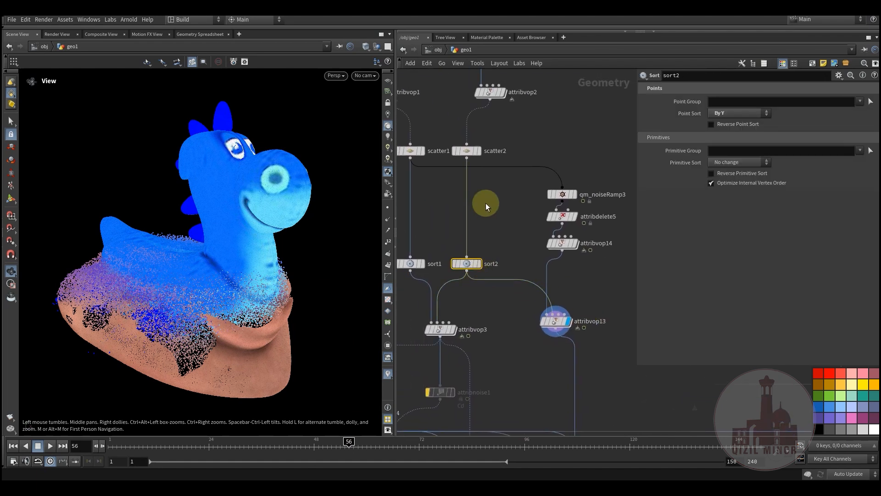
- Display attribwrangle2, inspect its minpos VEXpression, and scrub back to frame 49
middle_click_drag(623, 301, 530, 100)
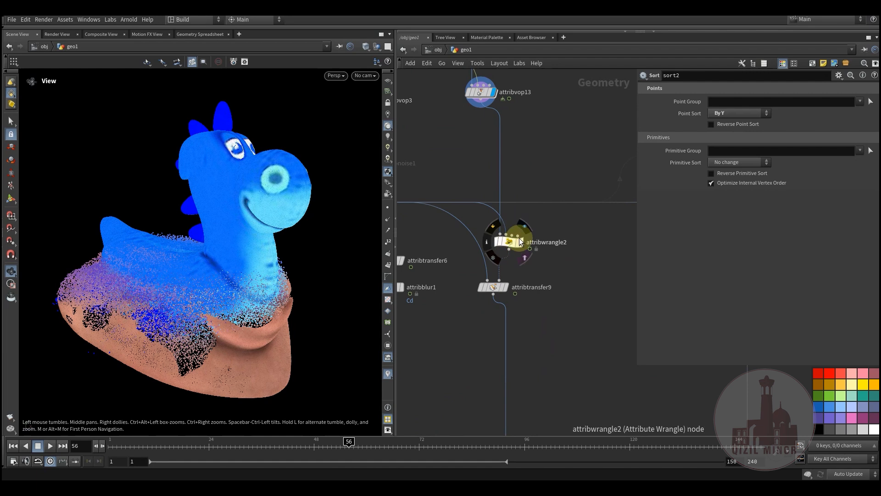
left_click(527, 228)
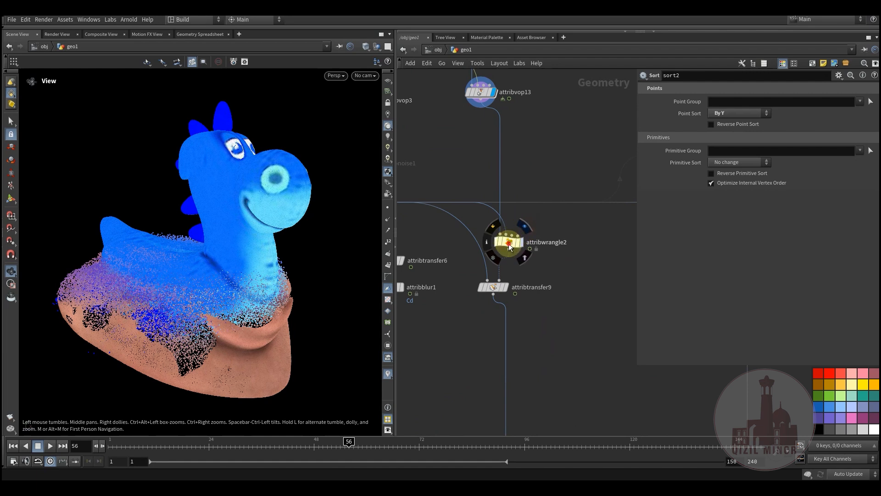
left_click(509, 247)
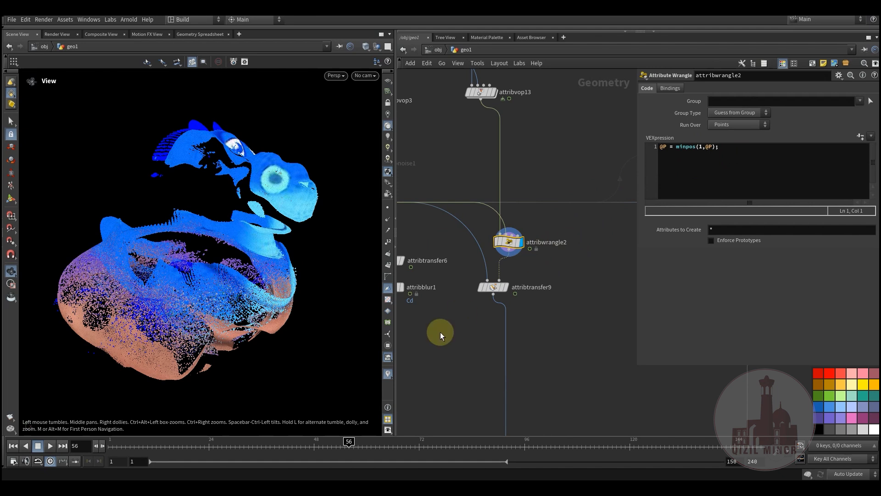
left_click_drag(336, 448, 319, 444)
- Display null4 to examine the uncolored mesh feeding the transfer branches, and return the display to attribwrangle2
middle_click_drag(544, 332, 579, 340)
scroll(576, 339, "down", 2)
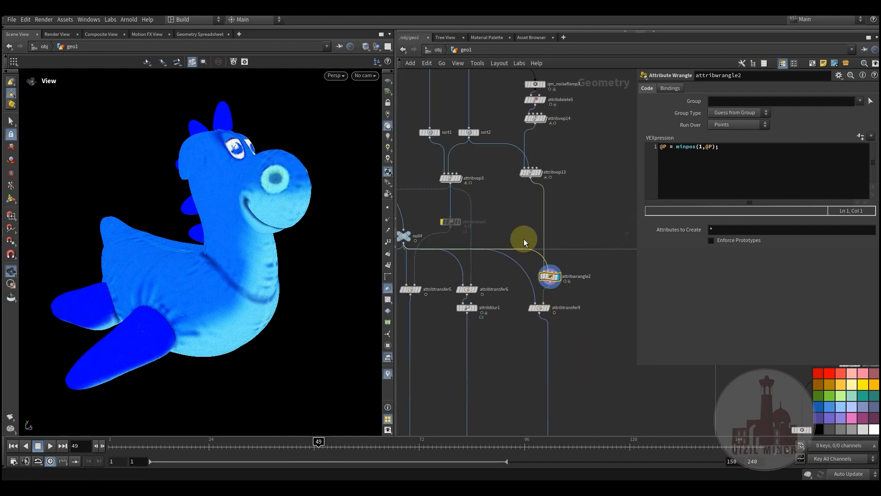
middle_click_drag(523, 238, 572, 230)
left_click(461, 224)
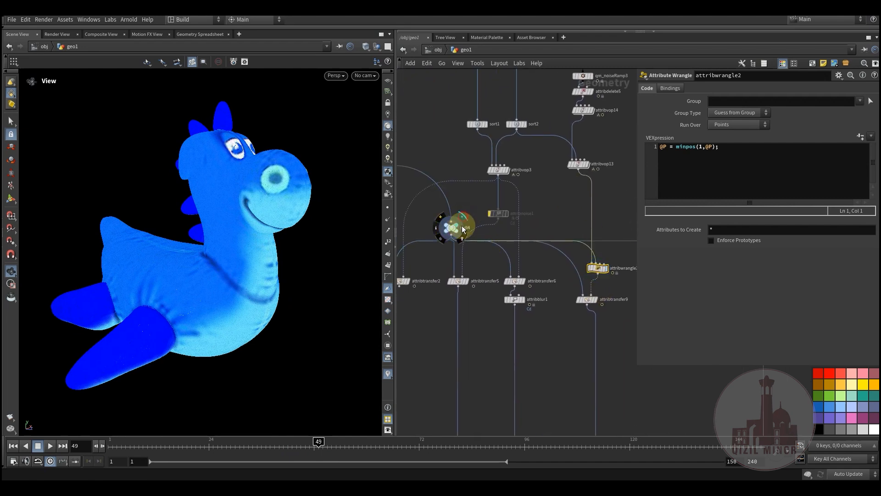
middle_click_drag(558, 337, 521, 272)
scroll(516, 258, "up", 1)
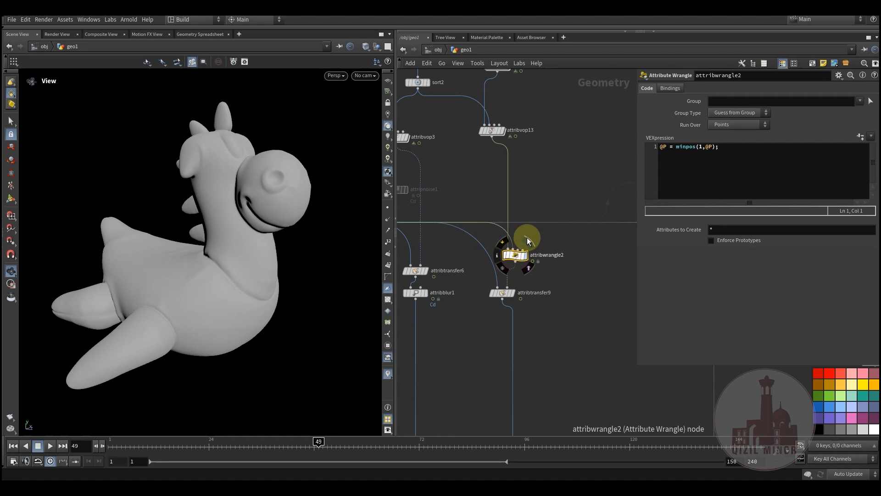
left_click(527, 237)
- Scrub attribwrangle2's result to frame 57, examine the projected points from several angles, and continue to frame 65
middle_click_drag(544, 345, 546, 287)
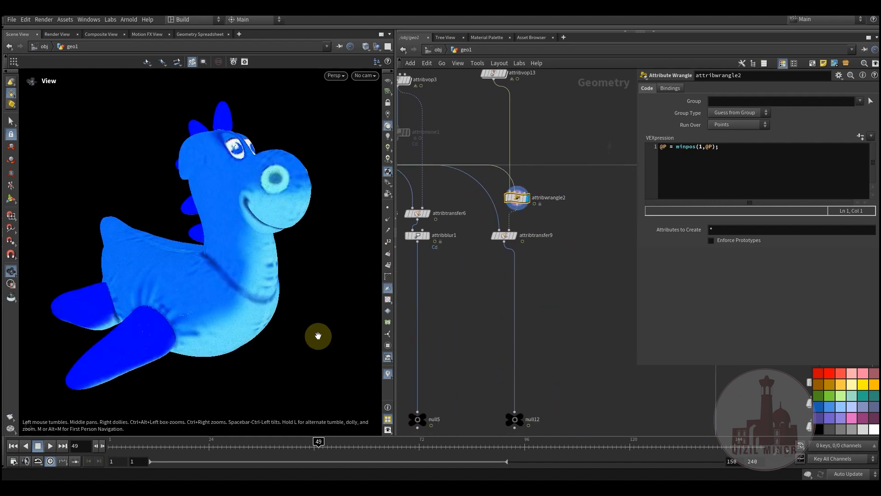
left_click_drag(327, 445, 361, 444)
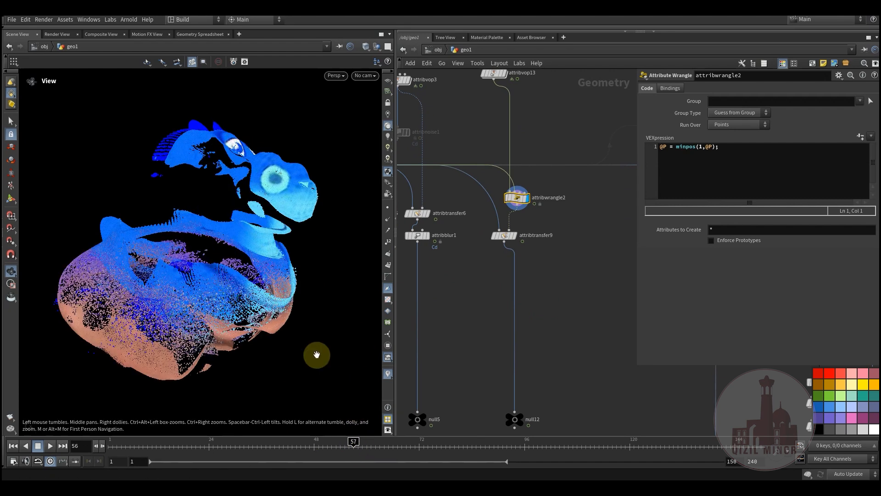
left_click_drag(181, 324, 172, 291)
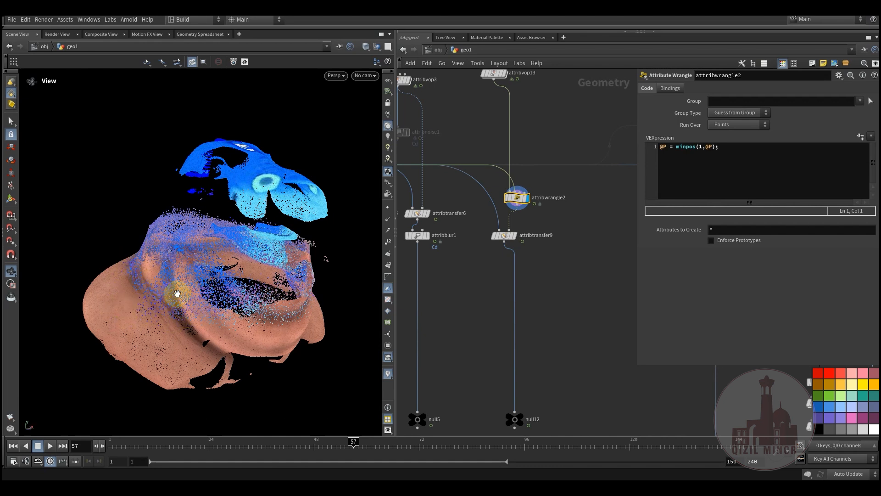
left_click_drag(193, 294, 317, 287)
left_click_drag(167, 285, 211, 312)
left_click_drag(369, 447, 386, 446)
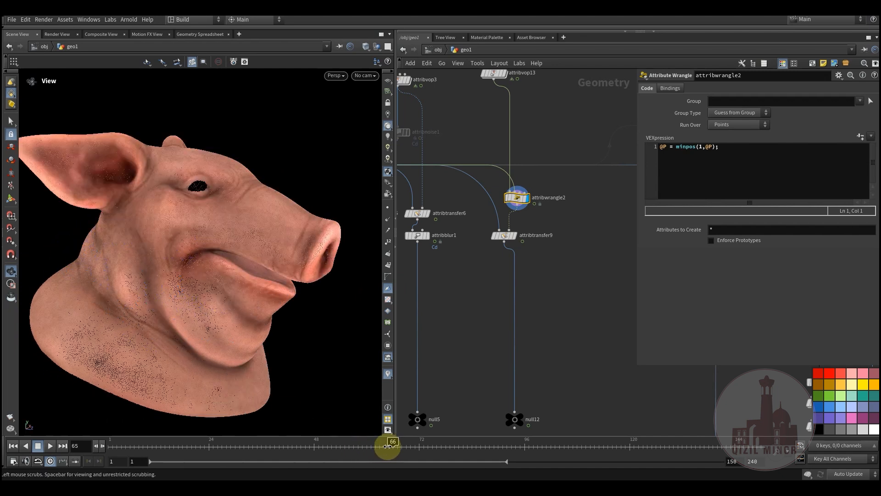
- Display attribtransfer9 with its transfer conditions, and scrub from frame 65 back to frame 46 to examine the transferred colors
scroll(488, 262, "up", 3)
mouse_move(477, 259)
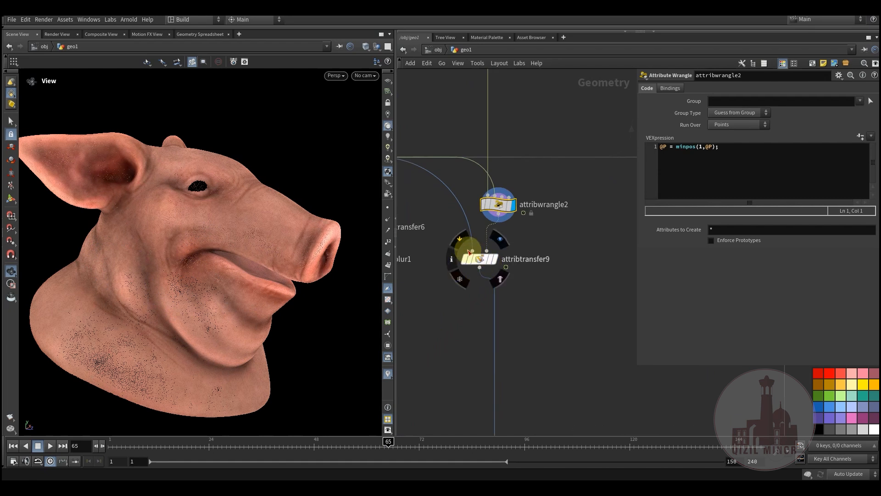
left_click(502, 238)
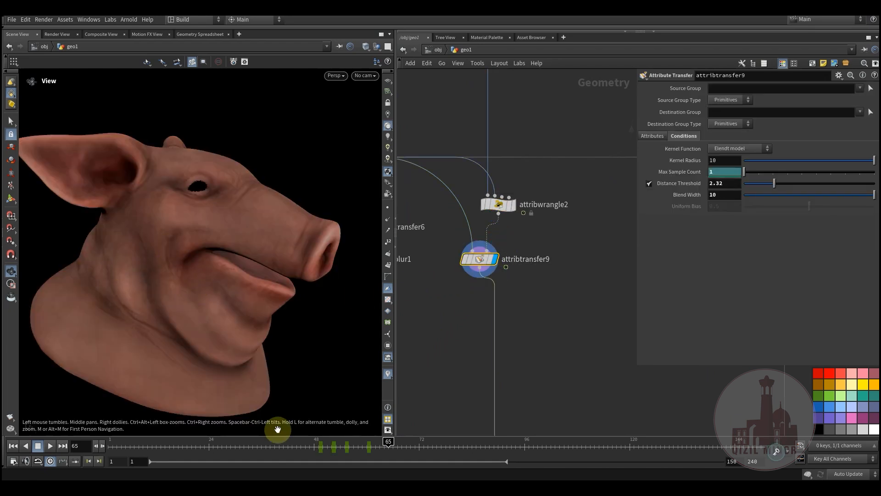
left_click_drag(387, 453, 343, 445)
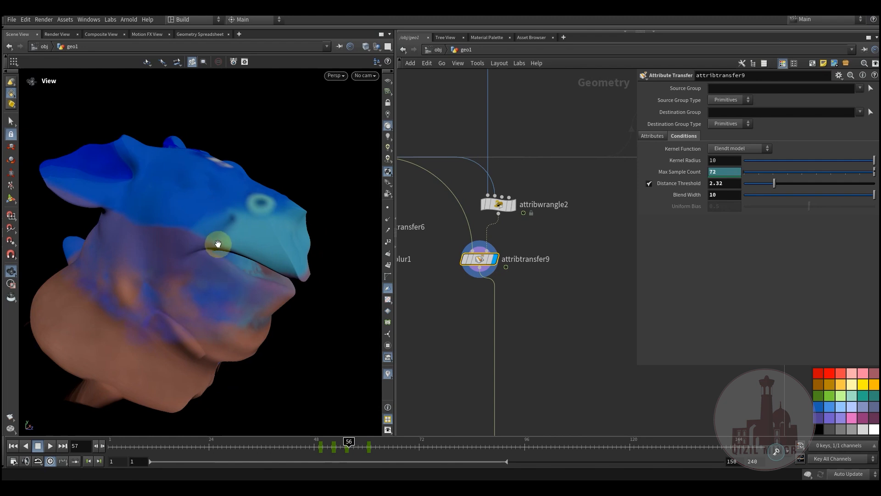
left_click(342, 445)
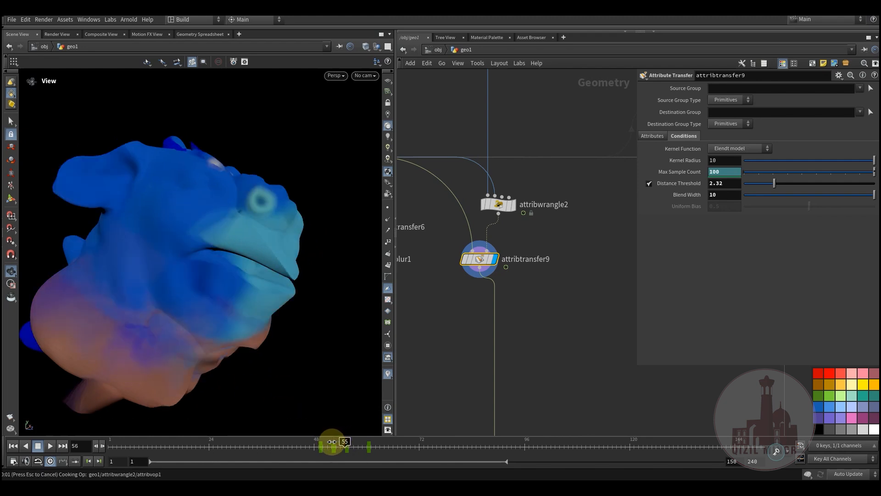
left_click(330, 442)
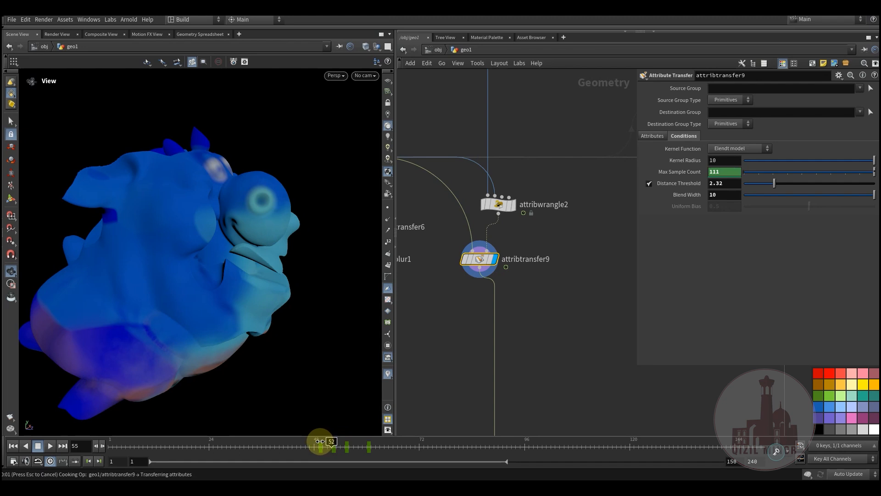
left_click(315, 441)
left_click(311, 440)
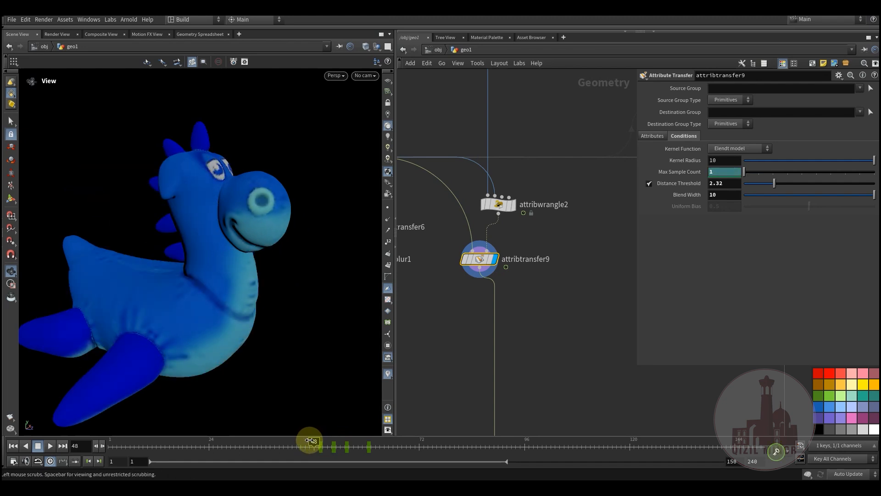
left_click(305, 442)
- Generate a flipbook of the attribtransfer9 morph, scrub it from frame 100 back to 45 in MPlay, and close the player
left_click_drag(237, 286, 212, 328)
left_click_drag(75, 388, 69, 390)
left_click(10, 416)
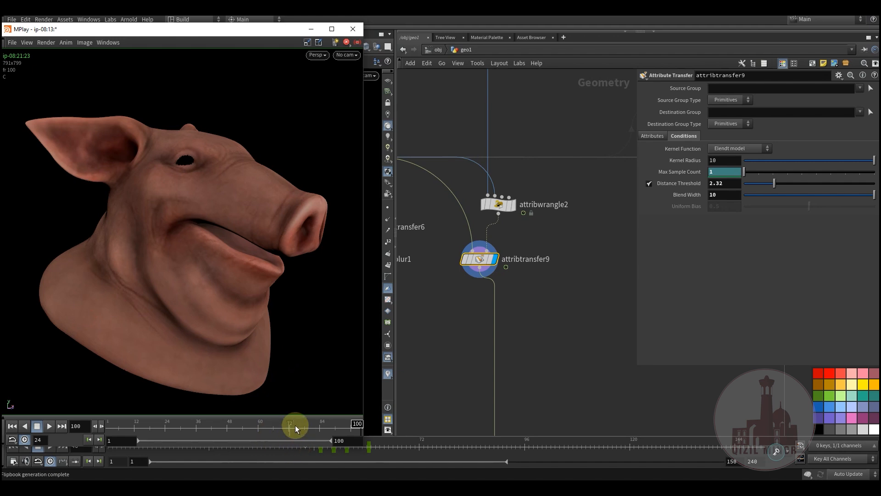
left_click_drag(314, 424, 247, 434)
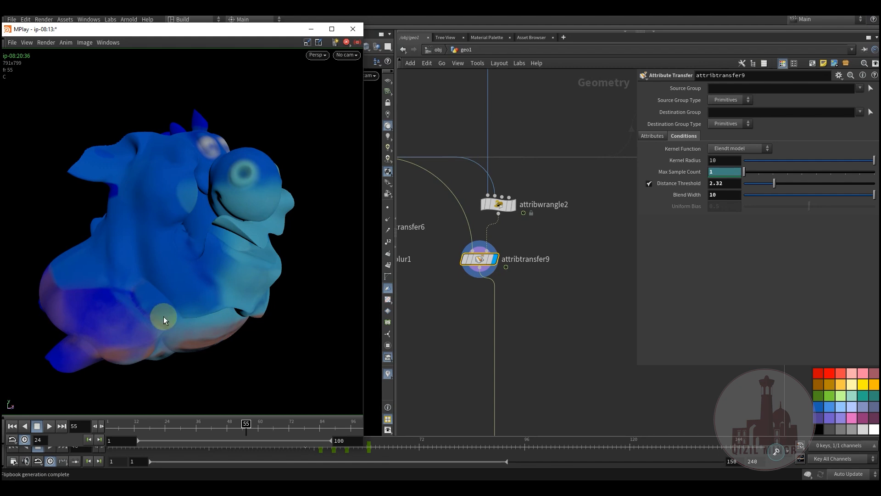
left_click_drag(251, 423, 220, 410)
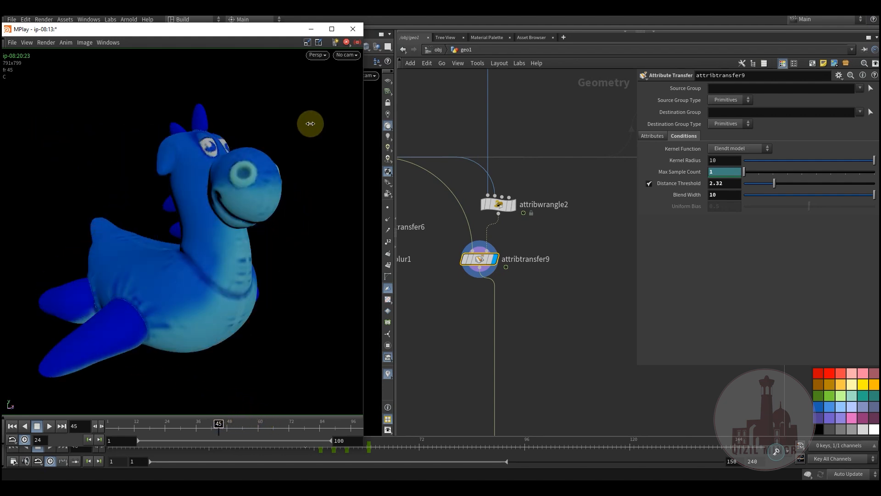
left_click(354, 31)
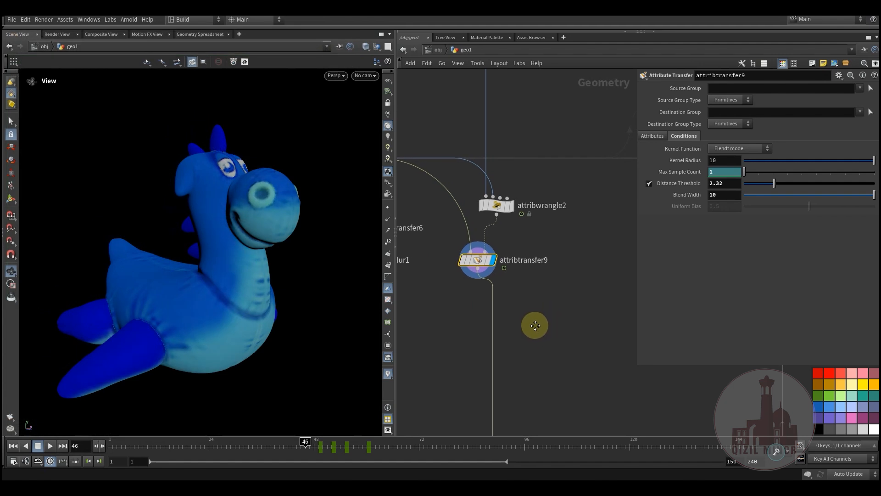
- Select the three output nulls at the ends of the color transfer branches, including null12
scroll(539, 341, "down", 5)
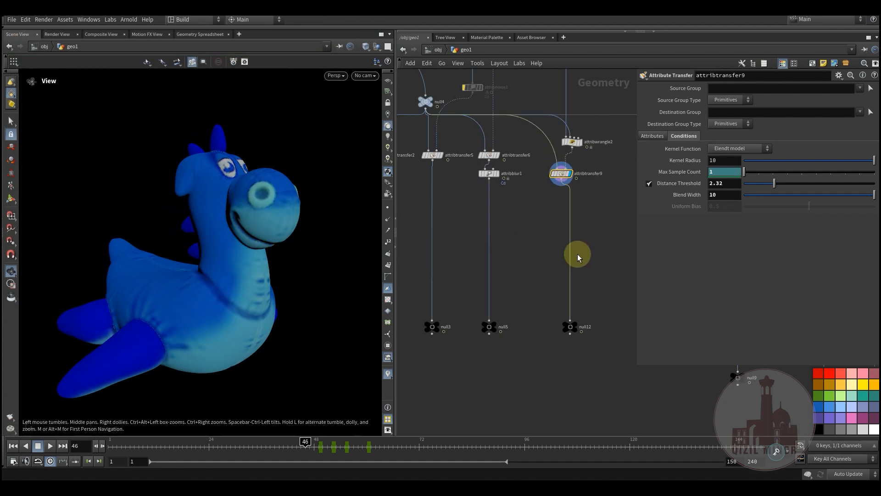
left_click_drag(570, 354, 572, 354)
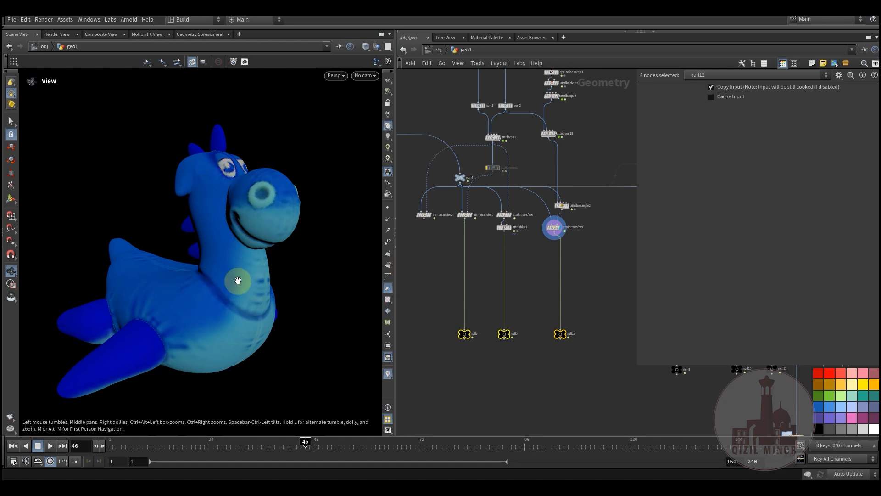
middle_click_drag(445, 272, 511, 327)
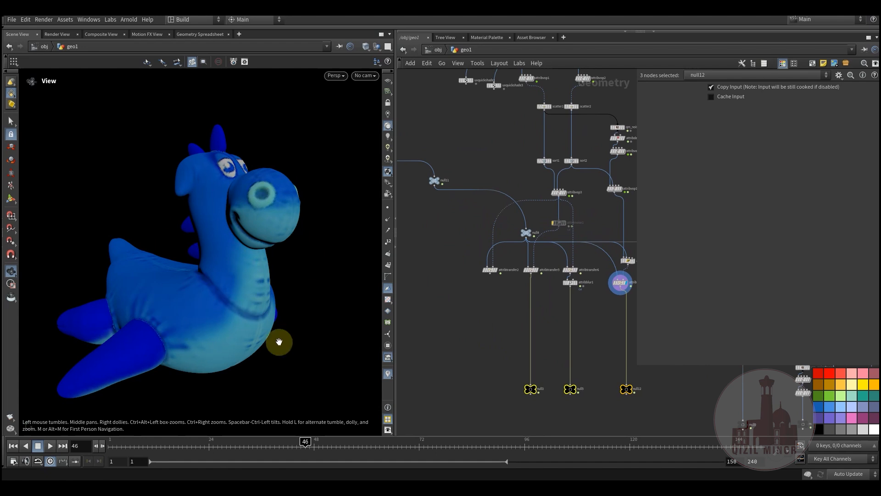
- Find the neighboring branch with its own scatter and sort nodes, and display and select attribvop4 at its start
middle_click_drag(495, 344, 391, 338)
scroll(521, 336, "down", 3)
middle_click_drag(521, 336, 474, 373)
scroll(525, 255, "up", 5)
middle_click_drag(506, 236, 488, 241)
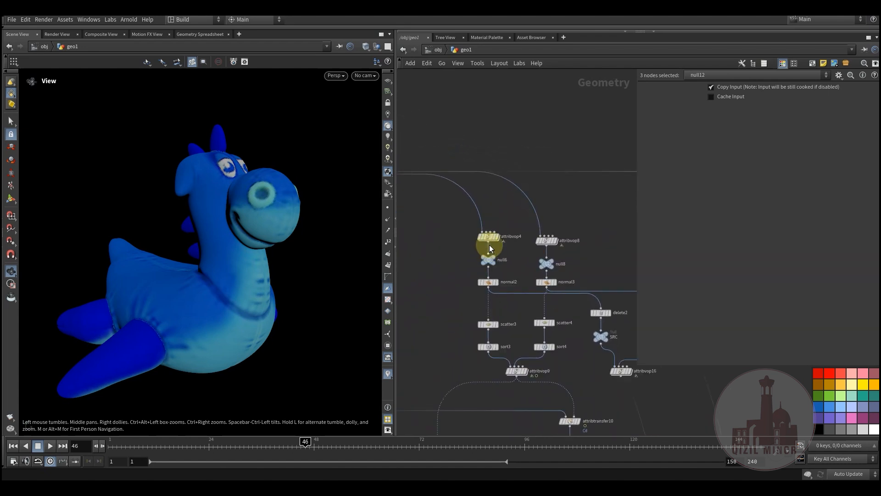
scroll(488, 242, "up", 2)
mouse_move(488, 236)
left_click(505, 219)
left_click(490, 234)
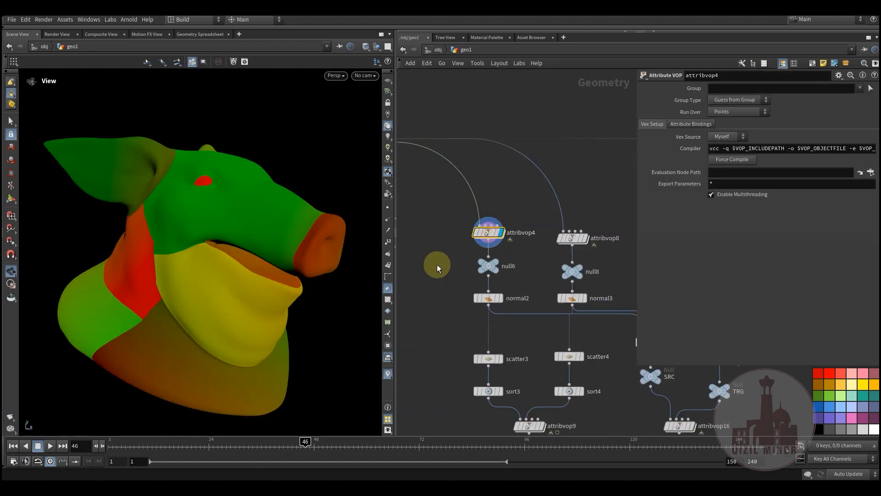
- Open attribvop4's VOP network to examine the uv to Cd connection, and return to the geo1 network
middle_click_drag(436, 264, 442, 278)
left_click(491, 247)
double_click(491, 247)
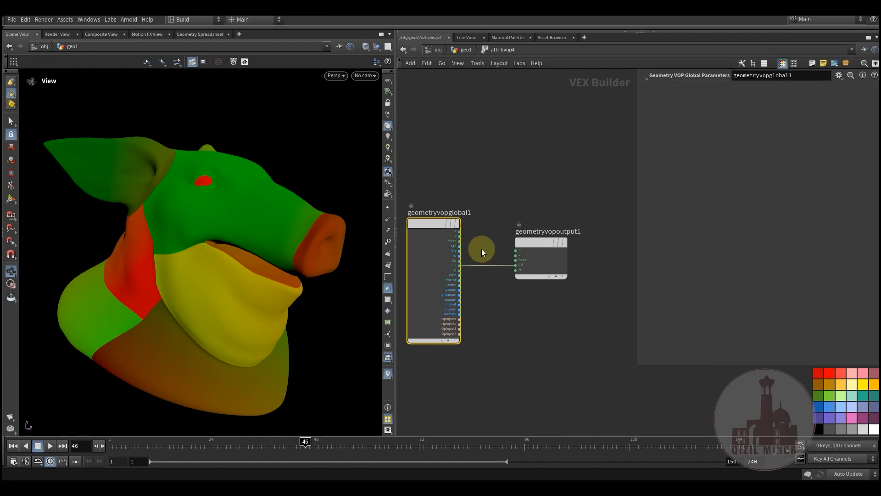
scroll(477, 269, "up", 2)
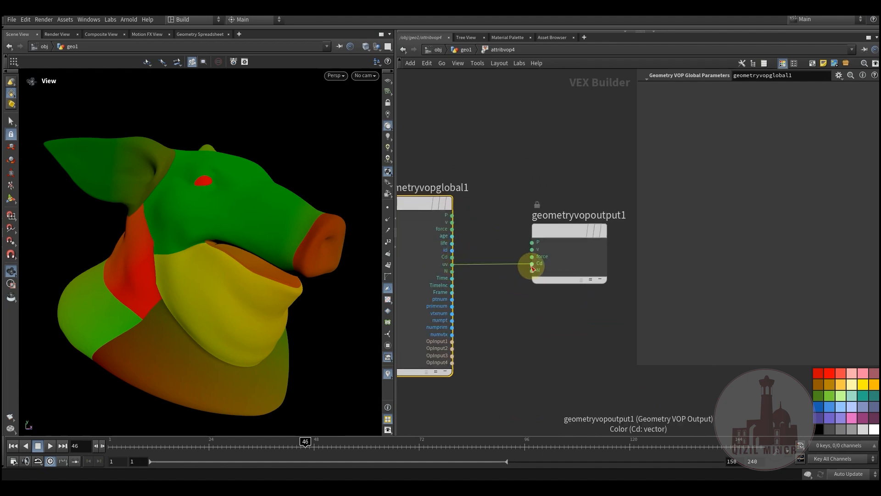
left_click(462, 50)
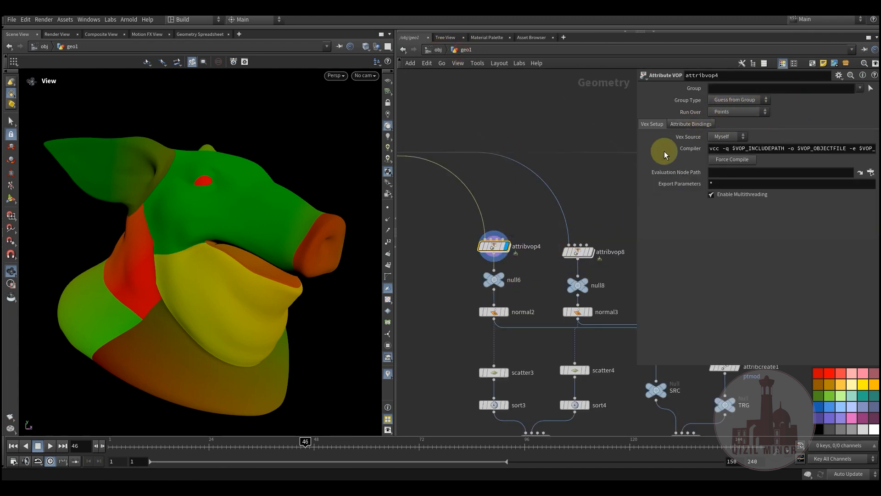
scroll(464, 289, "down", 10)
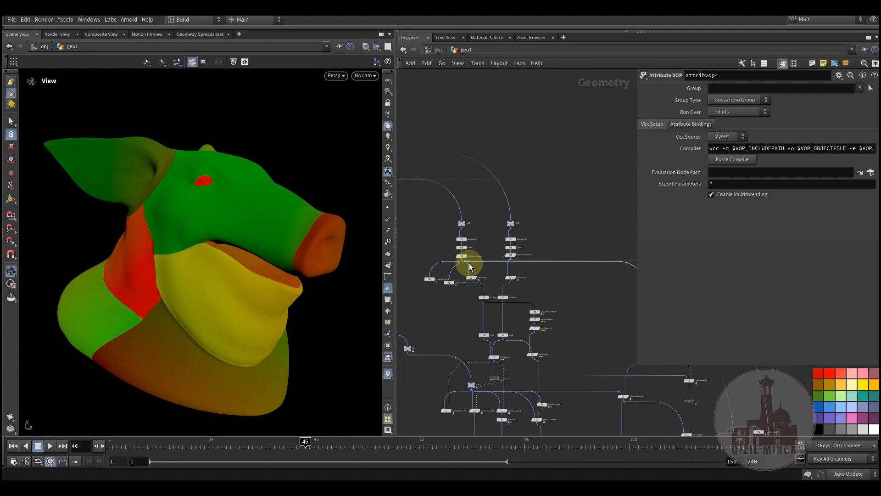
- Display and select normal2 below null6, and follow its branch through scatter3 and sort3 to attribvop9
scroll(468, 262, "up", 5)
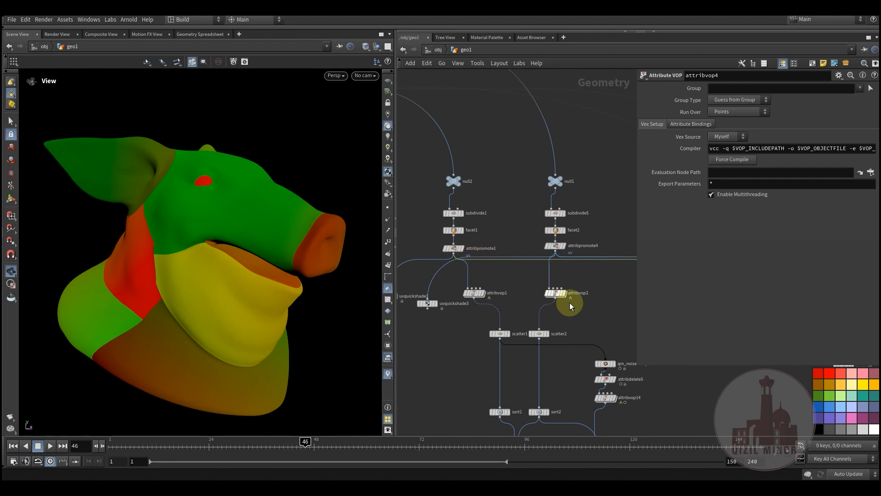
scroll(527, 289, "down", 3)
middle_click_drag(602, 304, 530, 296)
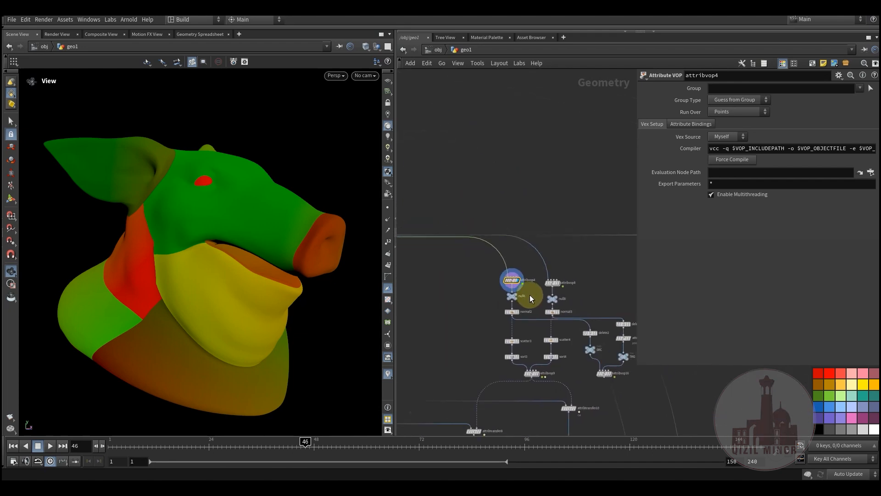
scroll(535, 292, "up", 5)
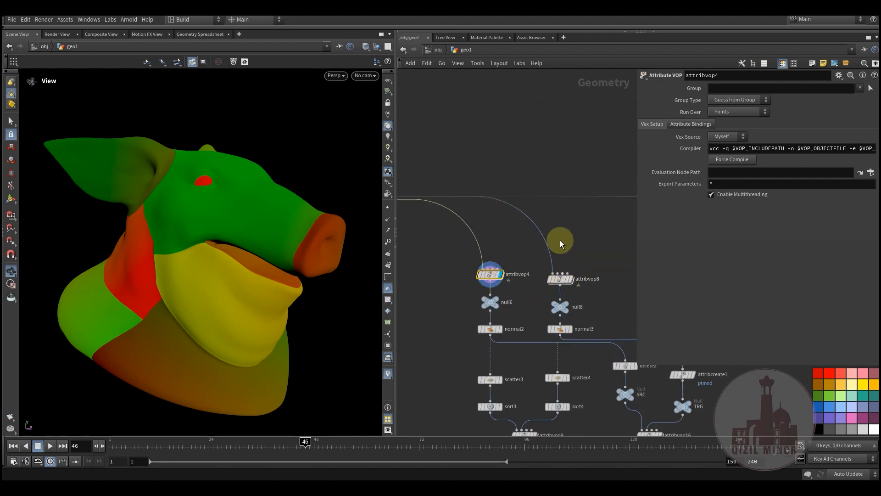
scroll(519, 313, "up", 3)
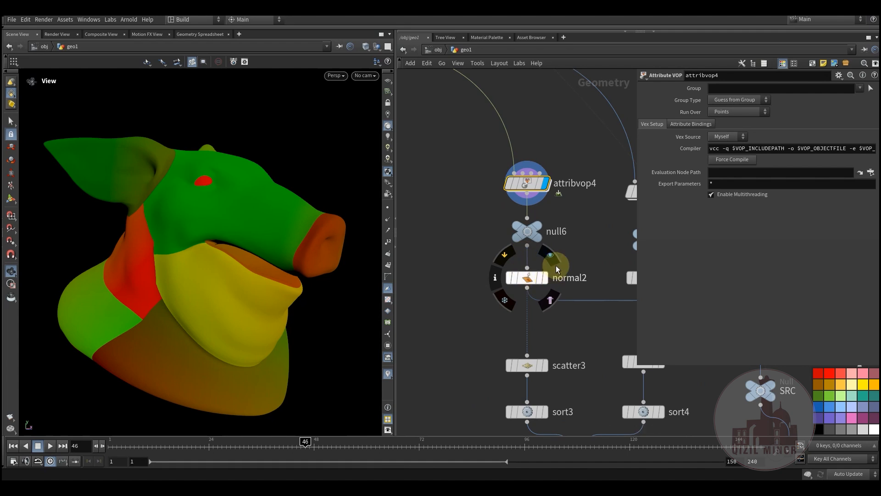
left_click(528, 277)
middle_click_drag(476, 323, 476, 253)
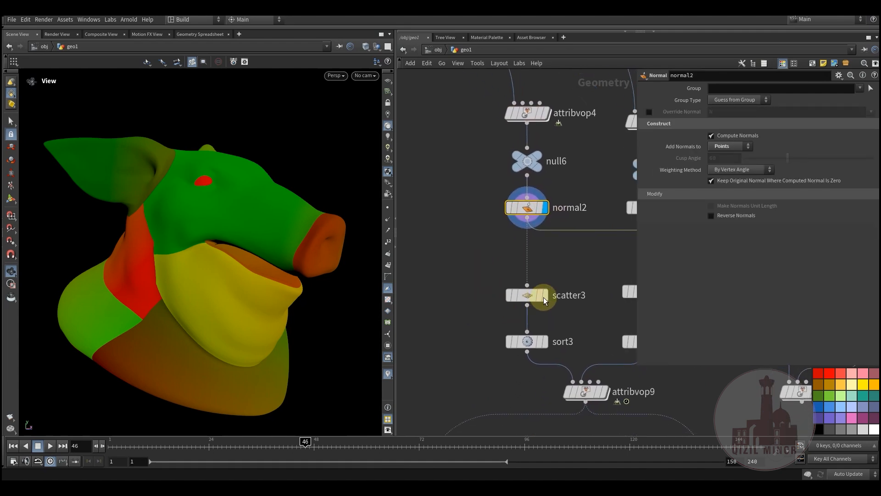
middle_click_drag(476, 334, 478, 226)
scroll(540, 264, "down", 2)
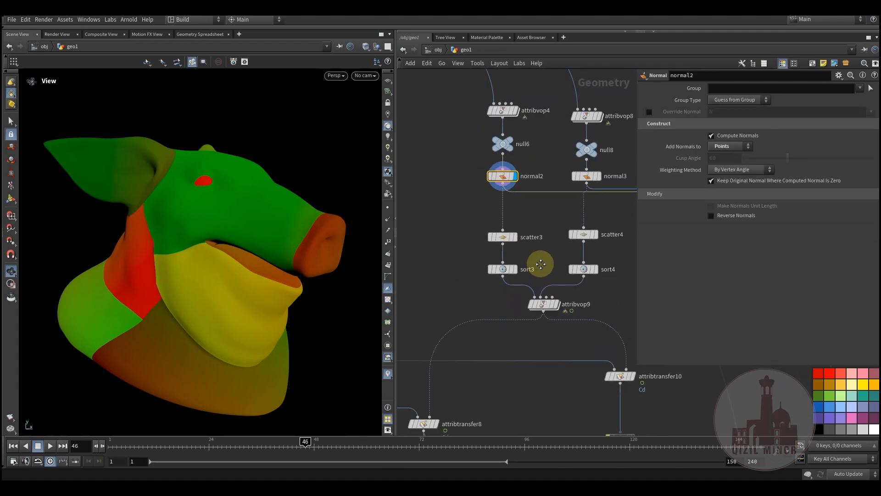
middle_click_drag(540, 263, 505, 279)
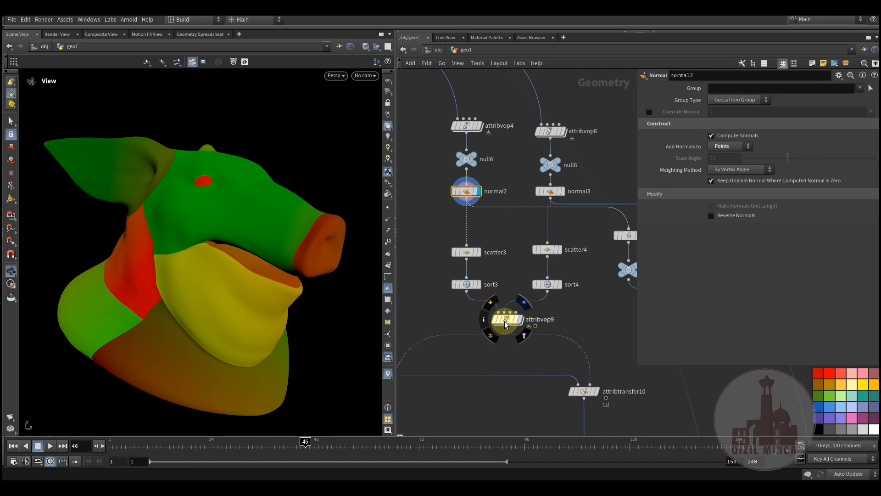
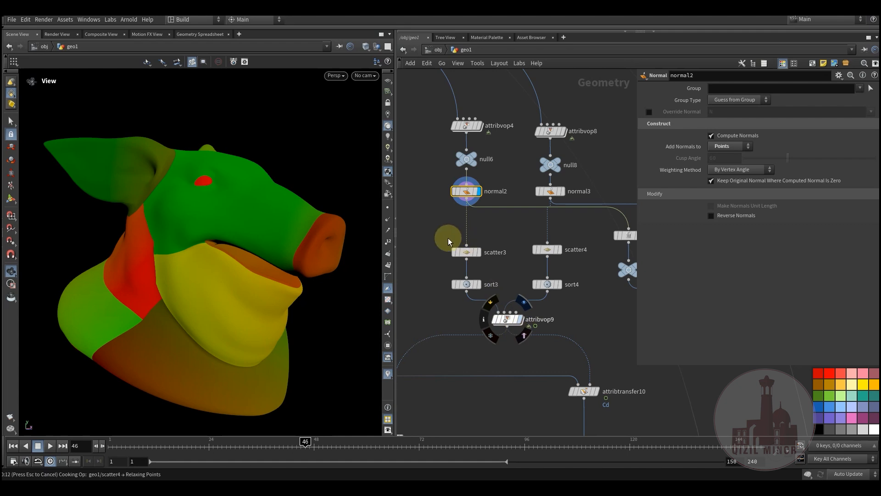
- Display and select attribvop9 and scrub the timeline from frame 47 to 61 to preview the scattered points' color morph
left_click(500, 320)
left_click(308, 446)
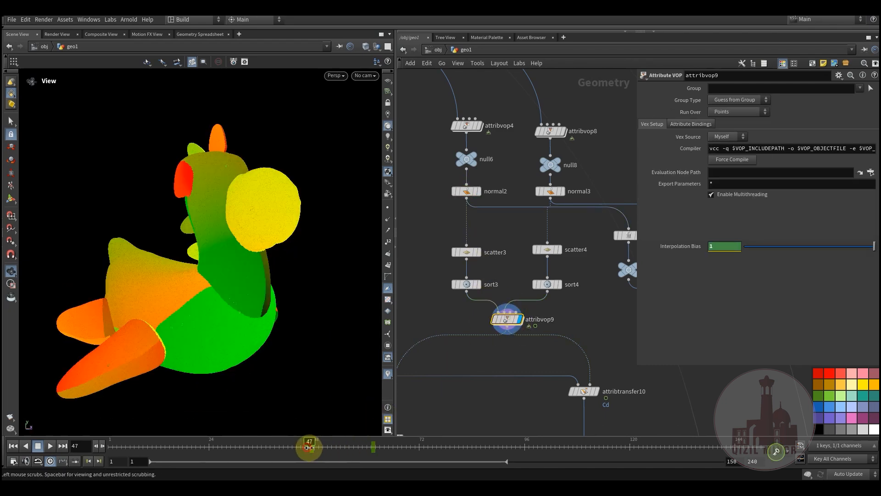
left_click_drag(314, 447, 371, 448)
- Display attribtransfer8 below attribvop9 to view the color transferred onto the mesh
middle_click_drag(478, 399, 478, 309)
scroll(537, 309, "down", 3)
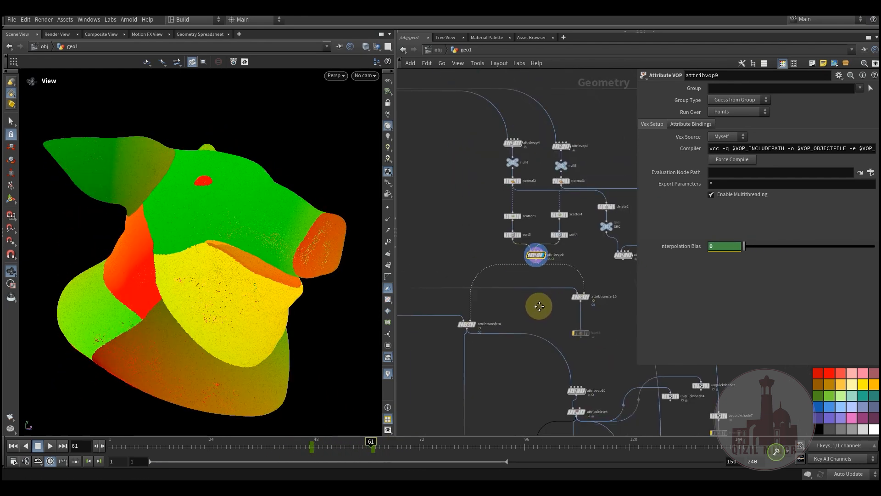
scroll(523, 336, "down", 3)
middle_click_drag(525, 367, 529, 304)
scroll(508, 198, "up", 5)
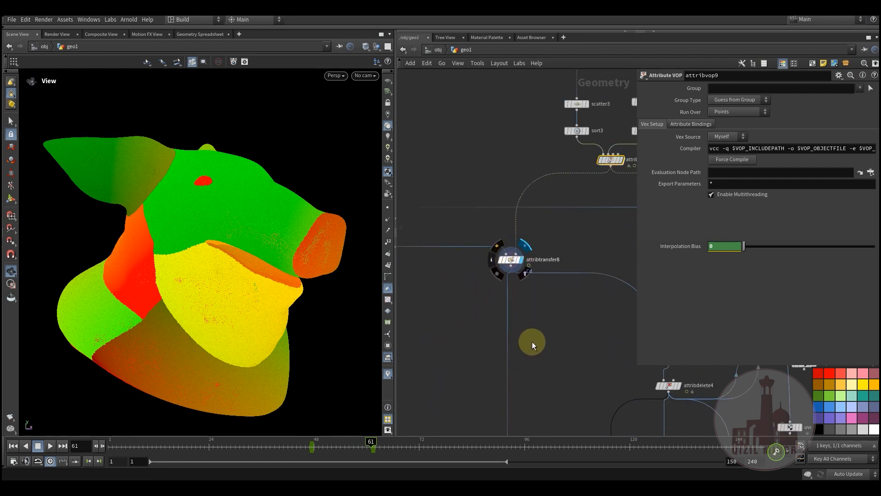
- Display null9 at the end of the attribtransfer8 branch and scrub the timeline from frame 61 back to 46
middle_click_drag(493, 417, 499, 342)
middle_click_drag(499, 389, 497, 298)
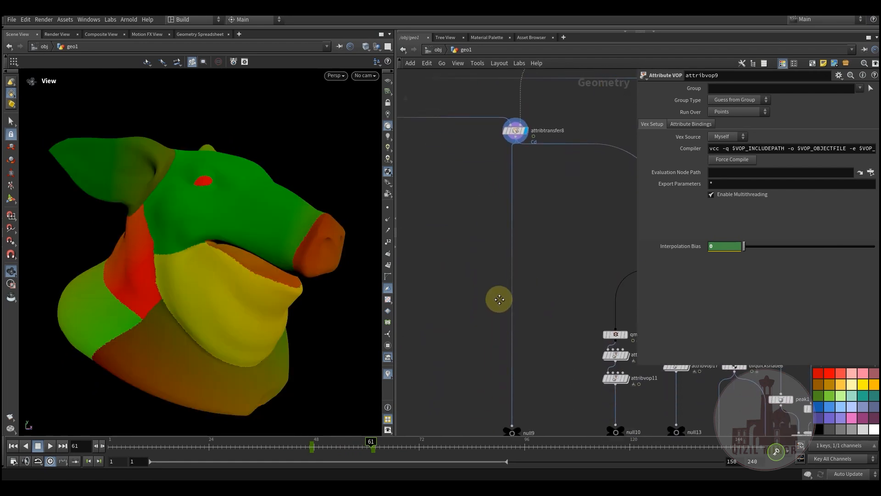
middle_click_drag(506, 423, 513, 365)
left_click(531, 364)
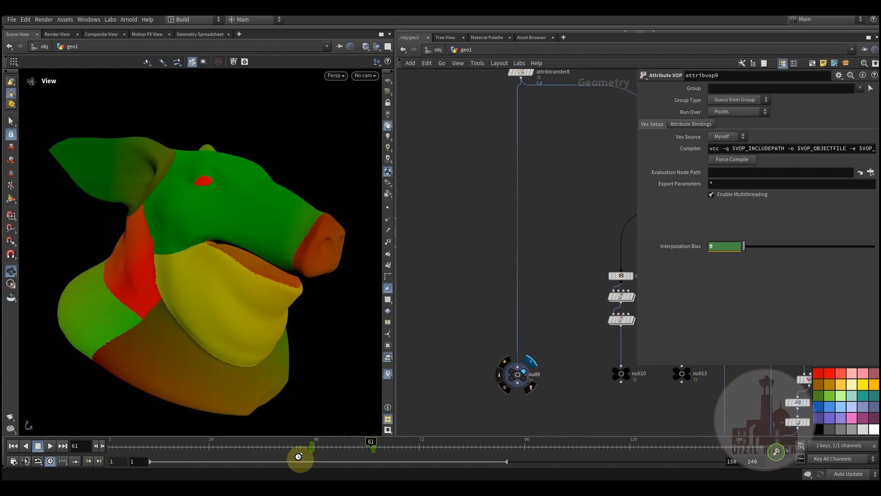
left_click_drag(351, 445, 317, 442)
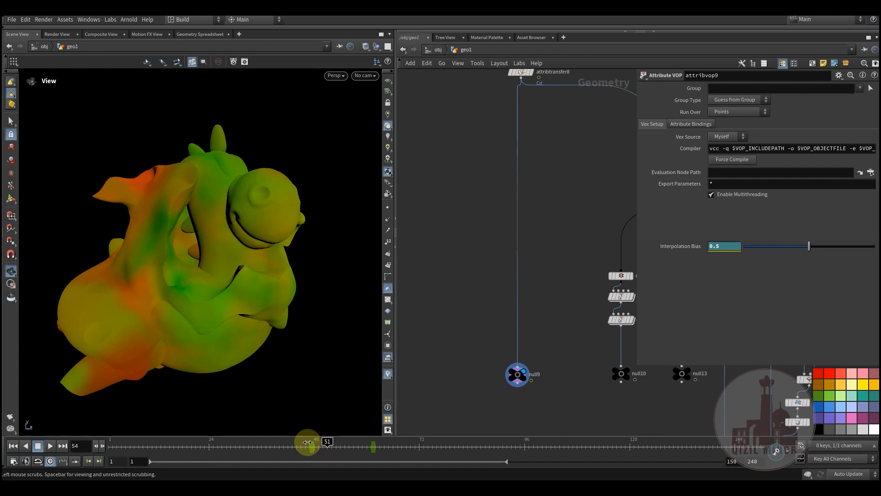
left_click(304, 442)
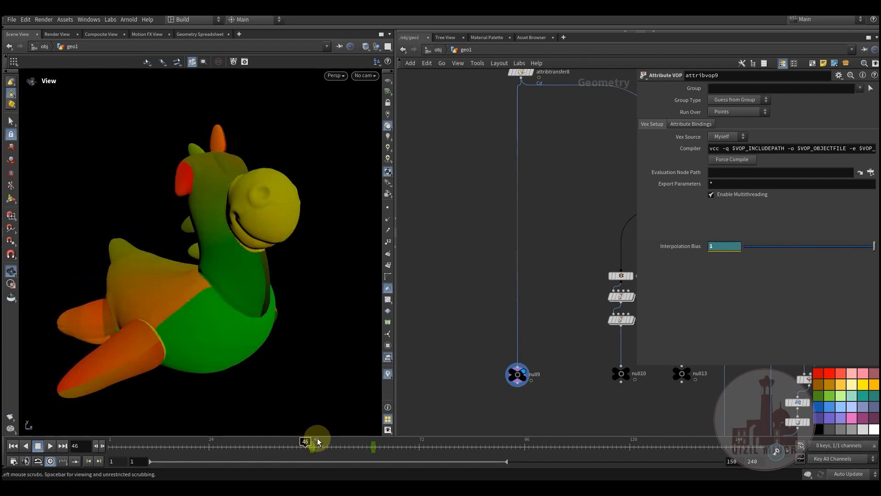
- Select the four nodes of the neighboring noise chain, from qm_noiseRamp3 down to the attribute VOP beside the sort node
middle_click_drag(497, 255, 535, 311)
scroll(515, 322, "down", 3)
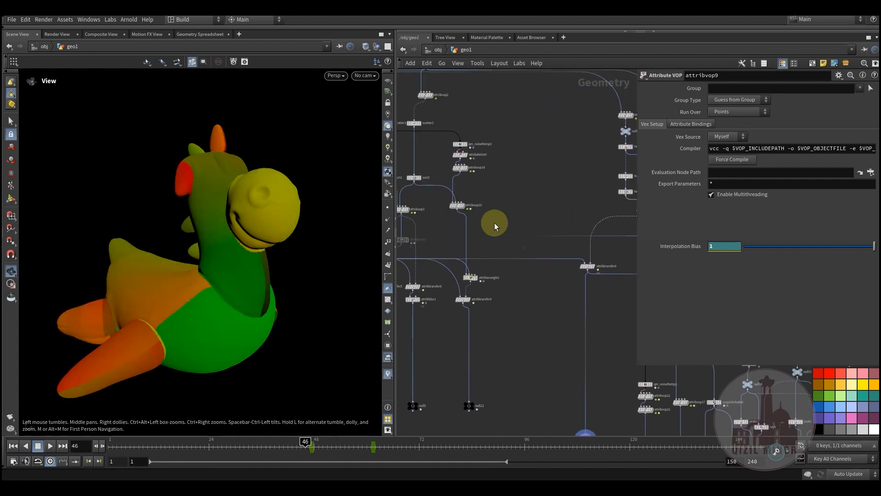
left_click_drag(447, 217, 446, 219)
left_click_drag(515, 128, 443, 215)
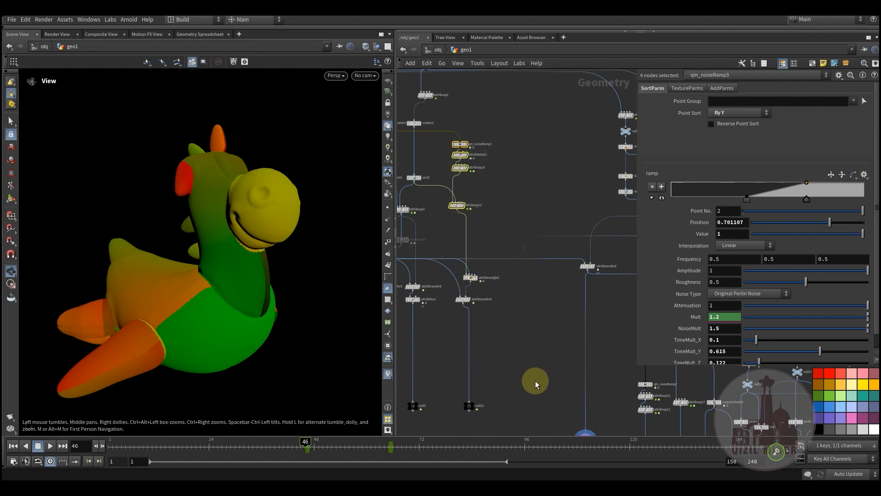
- Select the null9 output at the end of the attribtransfer8 branch
middle_click_drag(535, 381, 455, 293)
middle_click_drag(505, 234, 517, 196)
scroll(509, 287, "up", 1)
left_click_drag(488, 352, 483, 372)
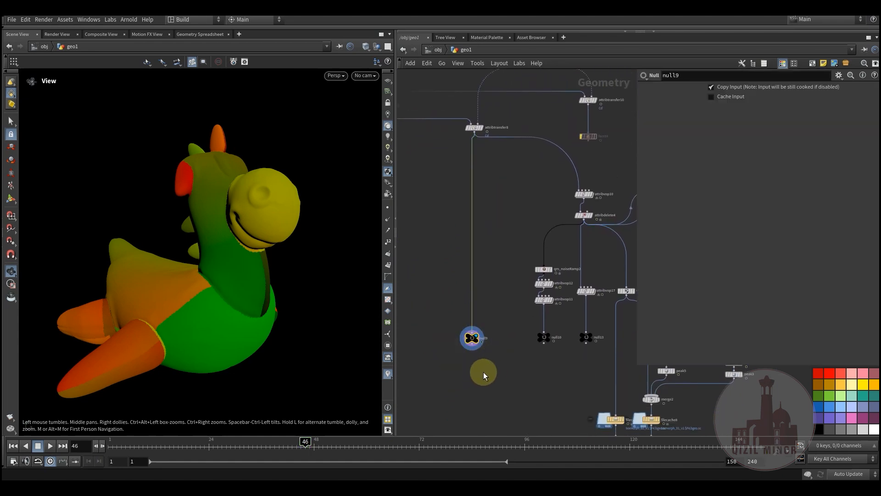
- Follow the branch from attribtransfer8 to attribvop10, examine the Cd to uv bind inside it, and return to the geo1 network
middle_click_drag(452, 278, 505, 344)
scroll(506, 344, "down", 2)
middle_click_drag(472, 311, 475, 275)
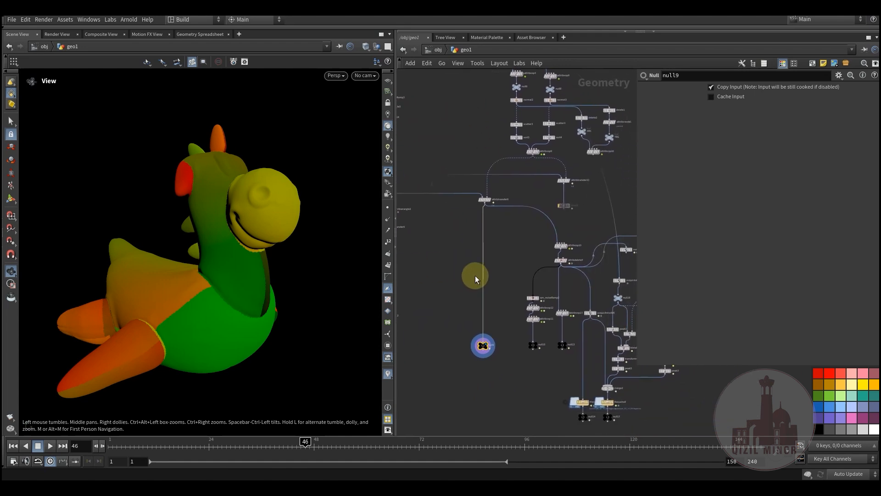
middle_click_drag(511, 317, 456, 262)
scroll(508, 256, "up", 2)
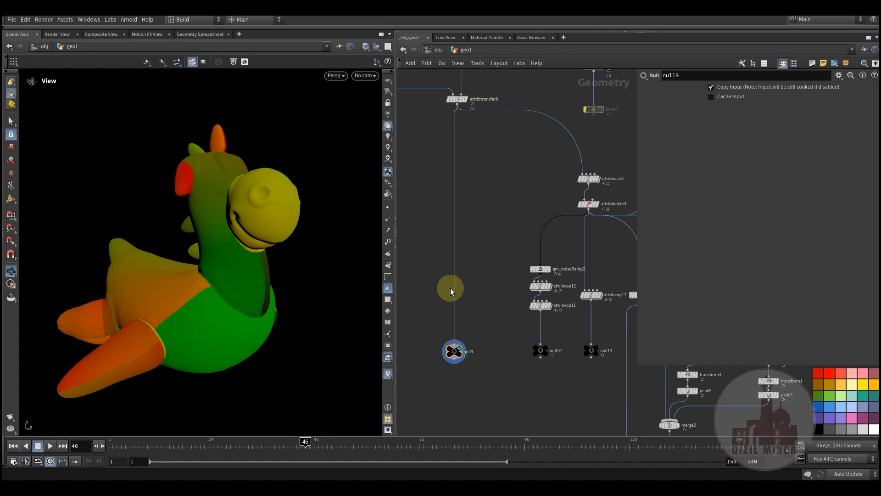
mouse_move(484, 278)
middle_mouse_down()
mouse_move(454, 303)
mouse_move(487, 277)
mouse_move(472, 275)
middle_mouse_up()
scroll(538, 241, "up", 2)
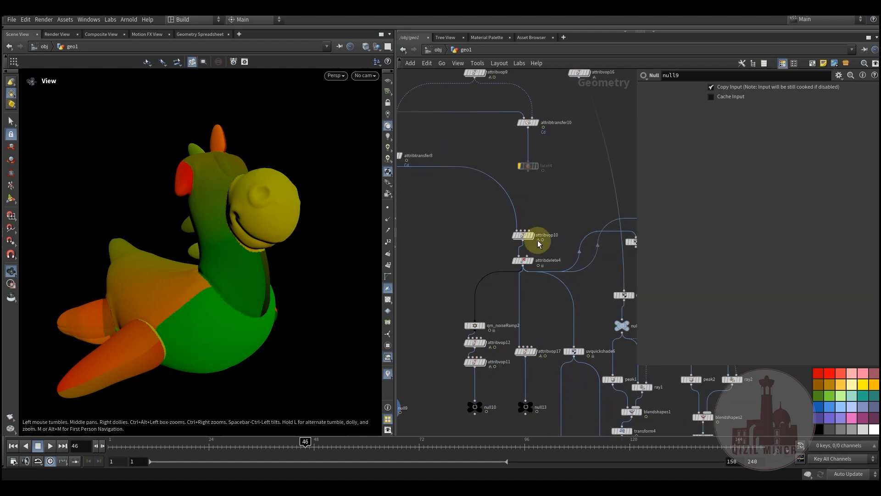
middle_click_drag(538, 240, 511, 234)
double_click(514, 235)
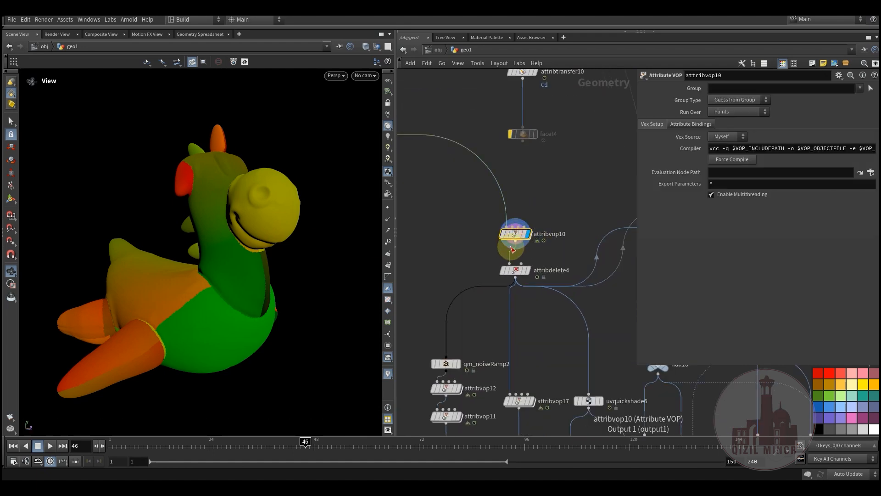
middle_click_drag(512, 222, 529, 246)
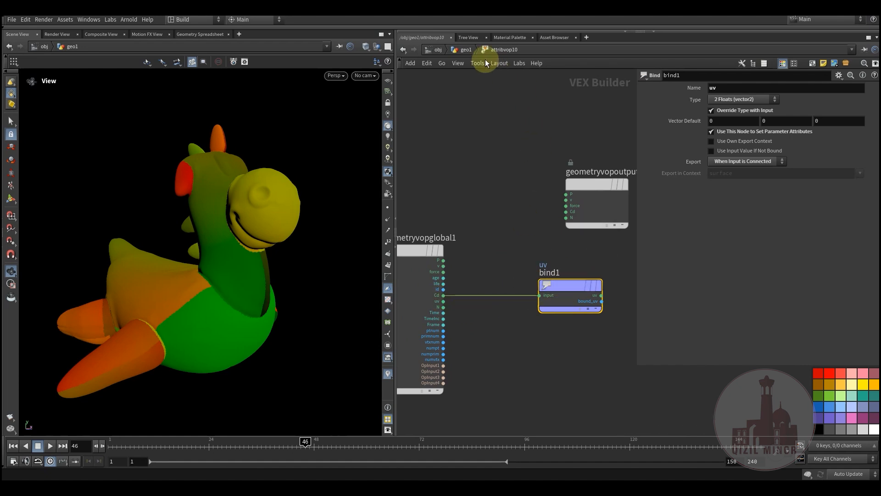
key("u")
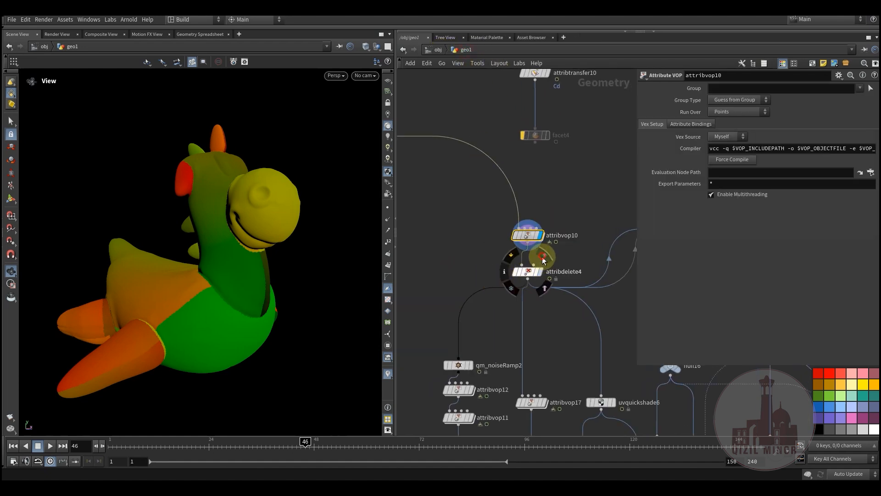
- Display and select attribdelete4 to check its removal of the Cd point attribute
left_click(527, 274)
middle_click_drag(472, 287, 521, 223)
middle_click_drag(461, 267, 450, 206)
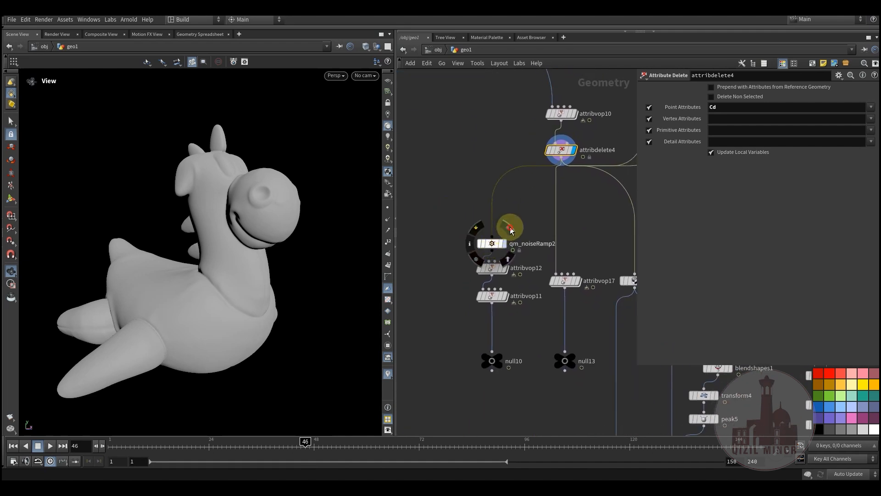
- Display and select qm_noiseRamp2 and scrub the timeline up to frame 55 to preview its animated noise mask
left_click(494, 245)
middle_click_drag(442, 249, 442, 258)
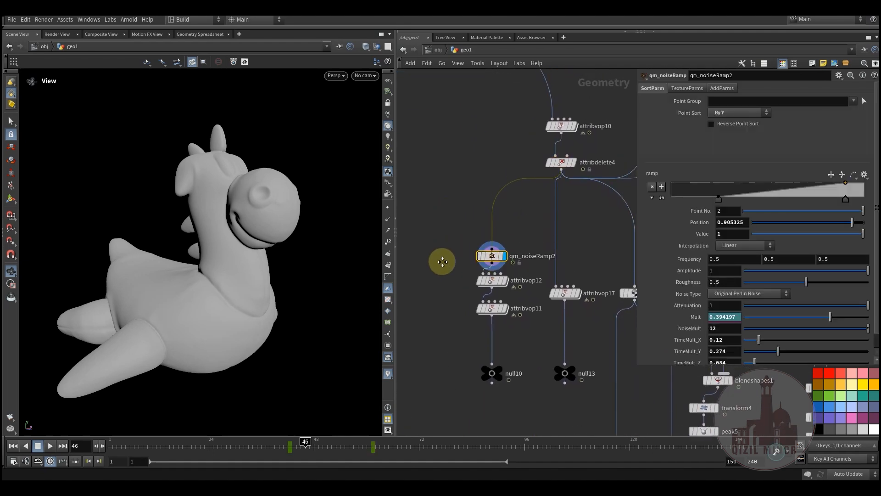
left_click_drag(301, 446, 345, 445)
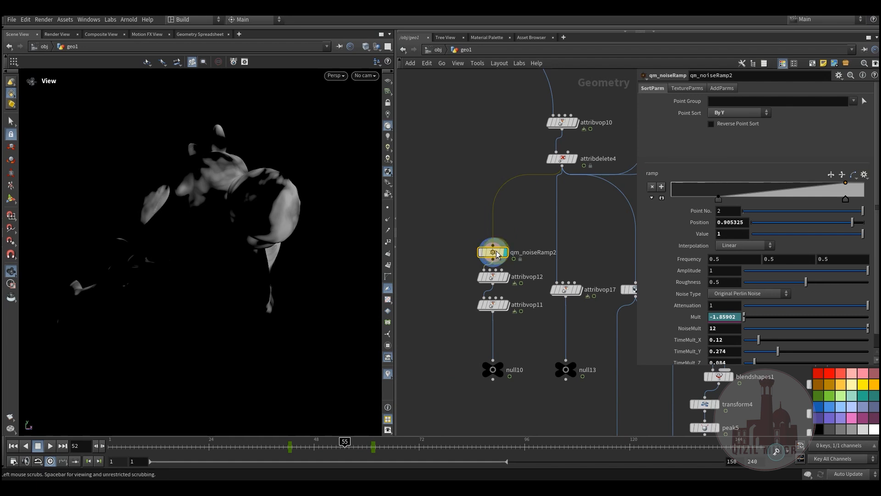
left_click_drag(493, 250, 493, 244)
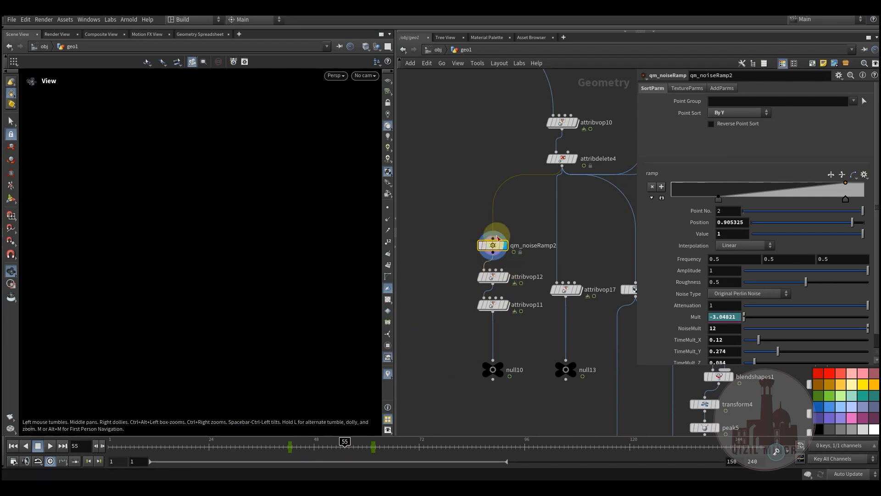
left_click(283, 452)
left_click_drag(313, 452, 346, 447)
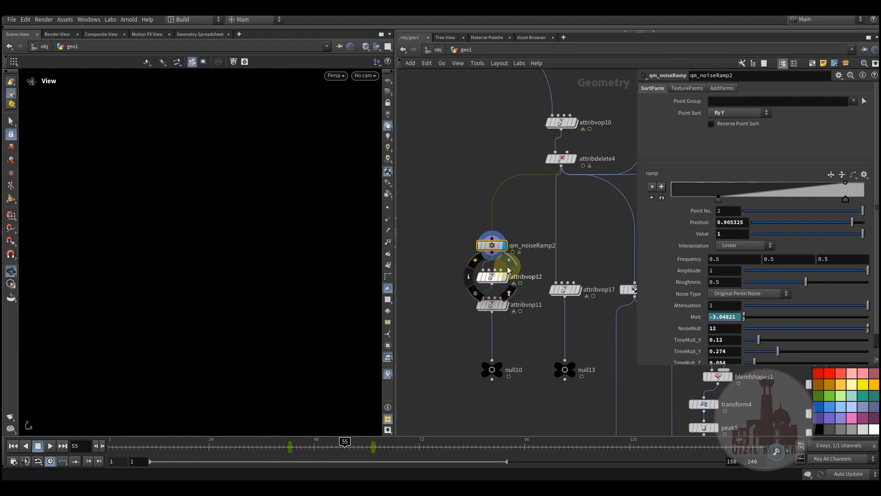
- Examine the addition of Cd and uv bound to uv inside attribvop12, and bypass attribvop12 in the geo1 network
double_click(493, 278)
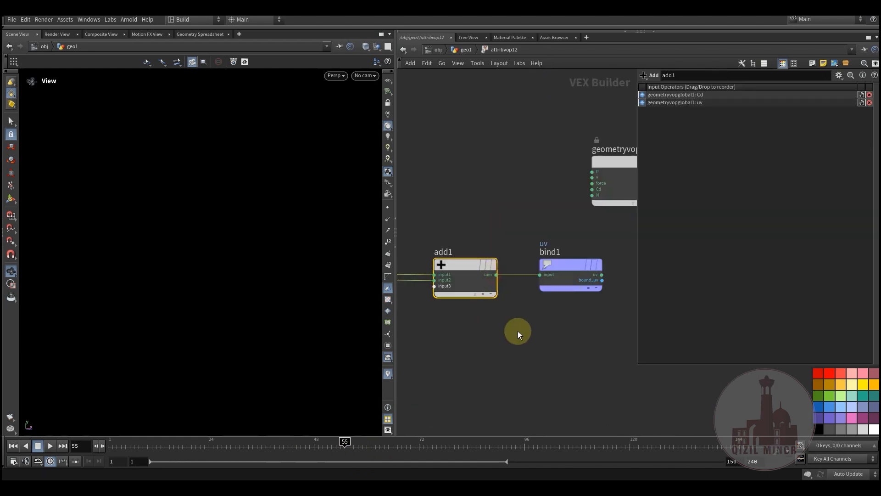
middle_click_drag(496, 362, 507, 361)
scroll(464, 326, "up", 3)
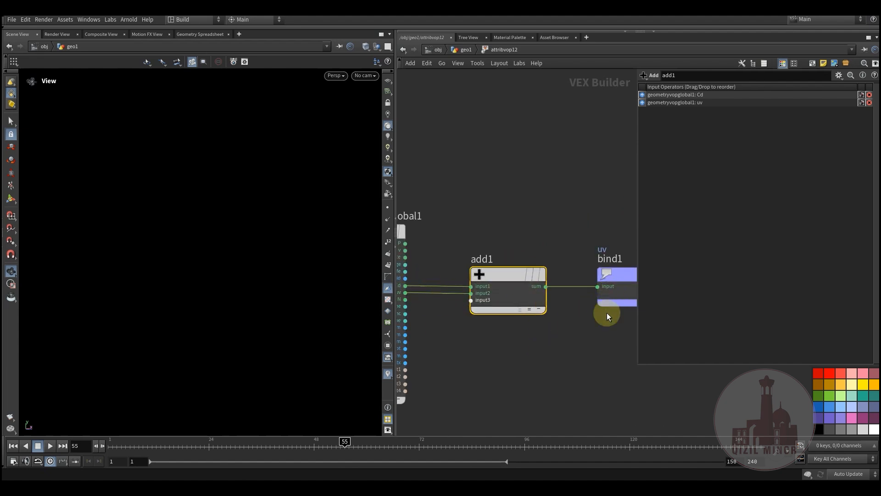
middle_click_drag(607, 312, 554, 347)
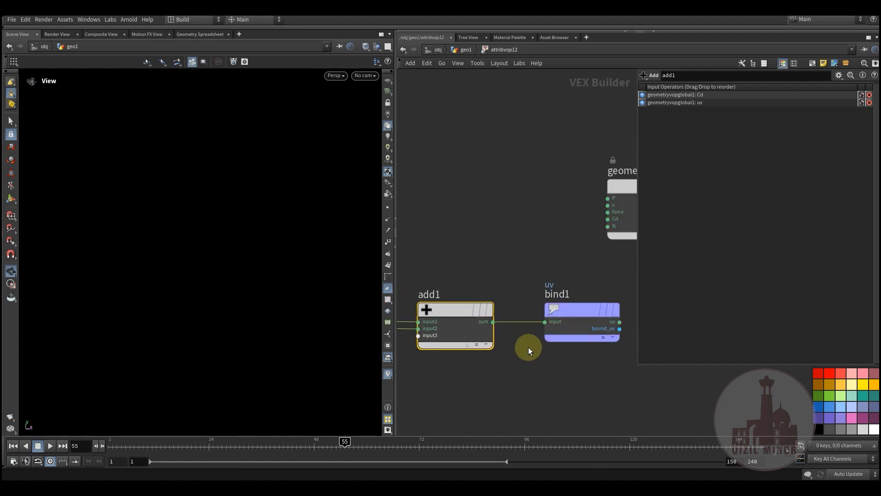
left_click(464, 51)
scroll(491, 304, "up", 3)
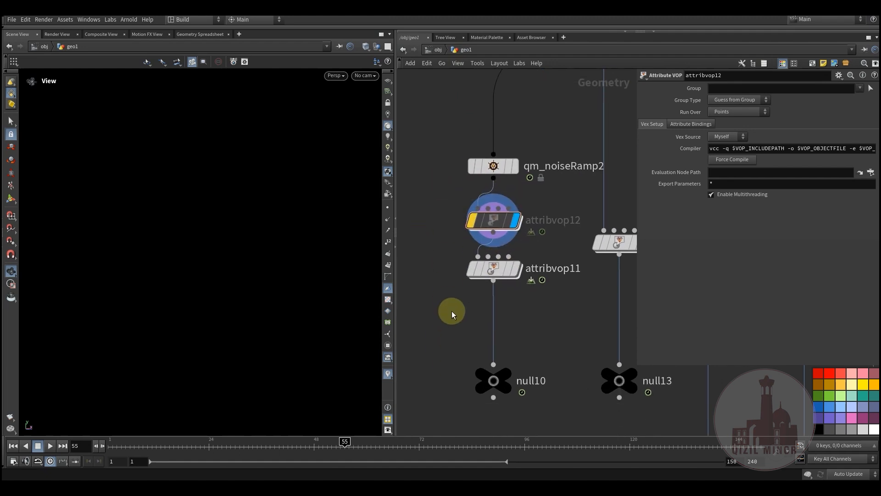
- Examine how attribvop11 mixes texture1 and texture2 with Cd as the bias, and return to the geo1 network
double_click(496, 254)
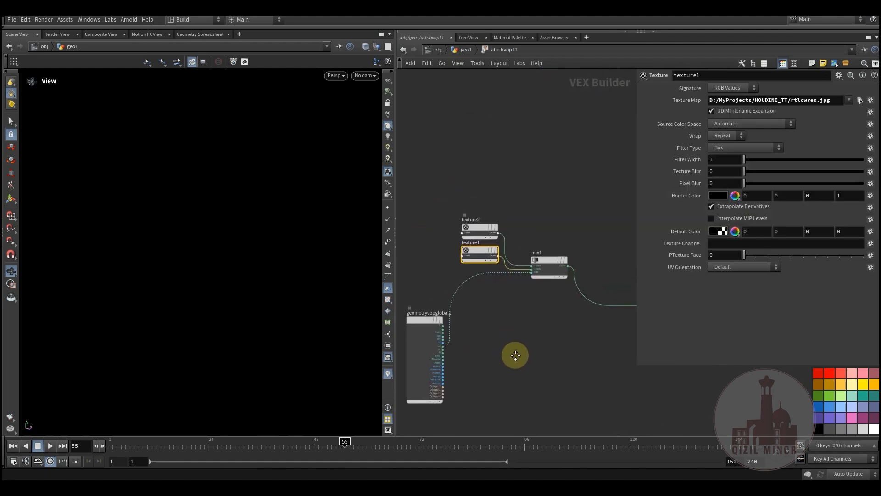
scroll(441, 353, "up", 3)
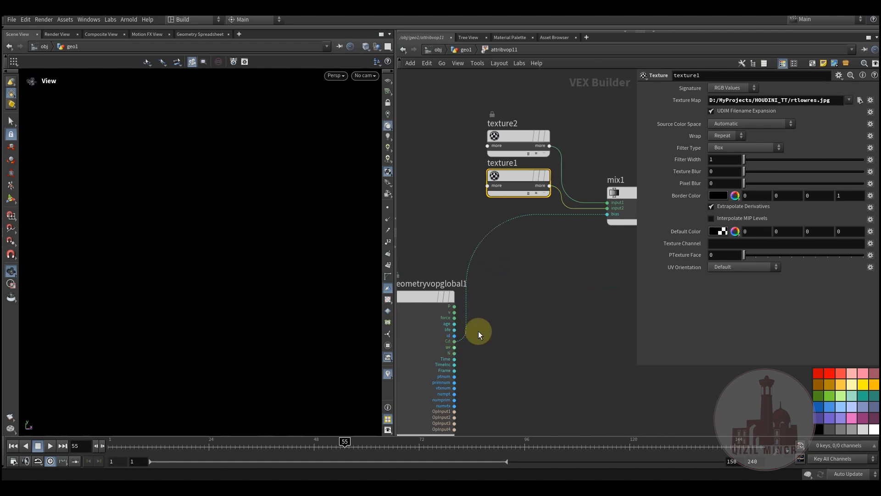
scroll(538, 277, "up", 3)
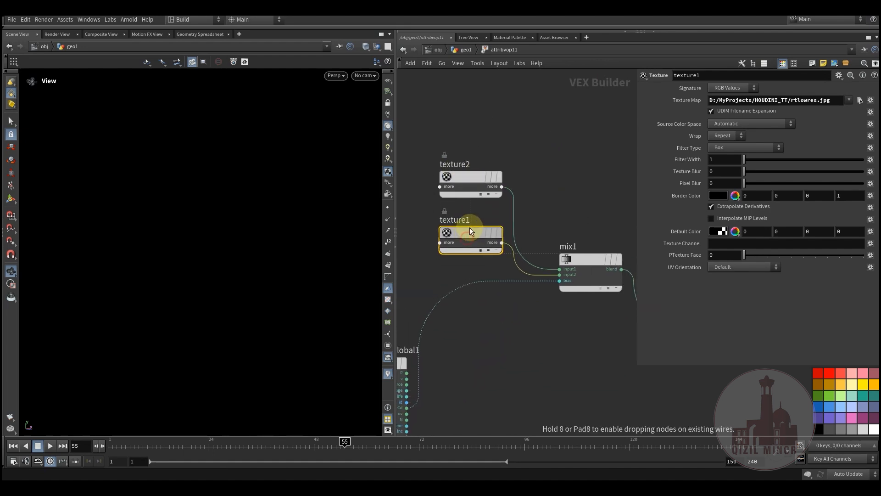
middle_click_drag(565, 315, 547, 317)
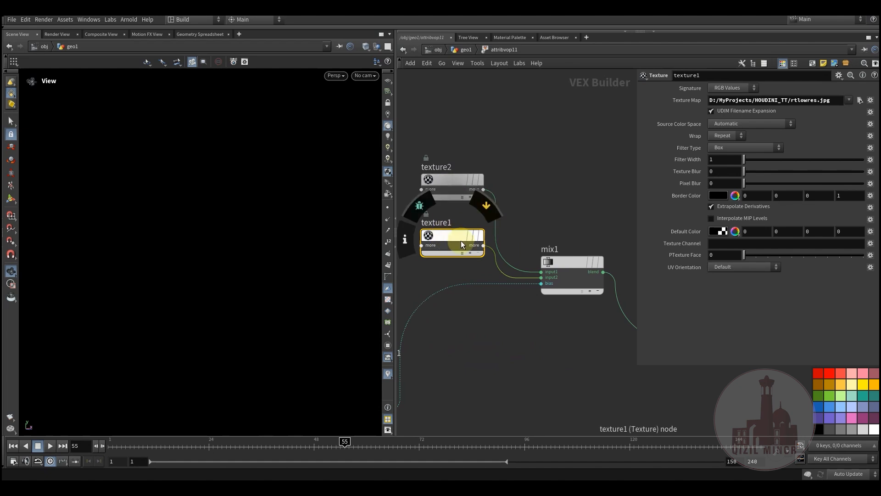
middle_click_drag(570, 265, 504, 288)
left_click(505, 288)
scroll(509, 340, "down", 2)
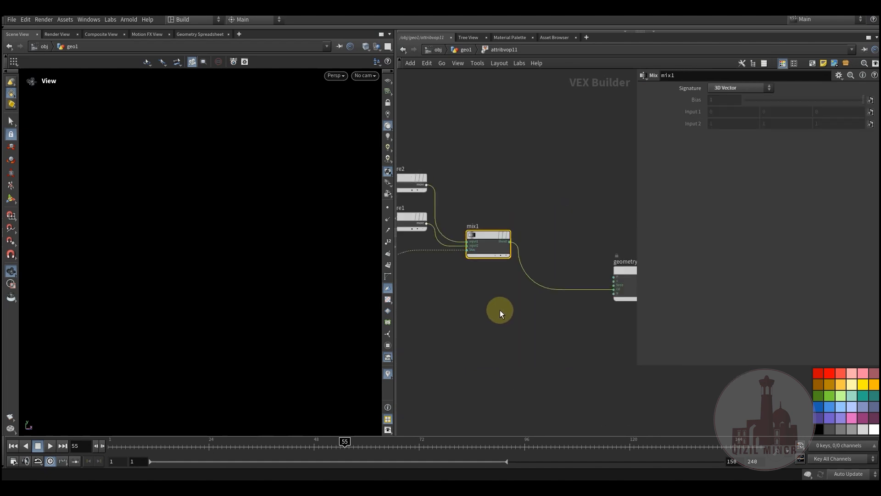
mouse_move(457, 327)
middle_mouse_down()
mouse_move(472, 261)
mouse_move(491, 309)
mouse_move(467, 317)
middle_mouse_up()
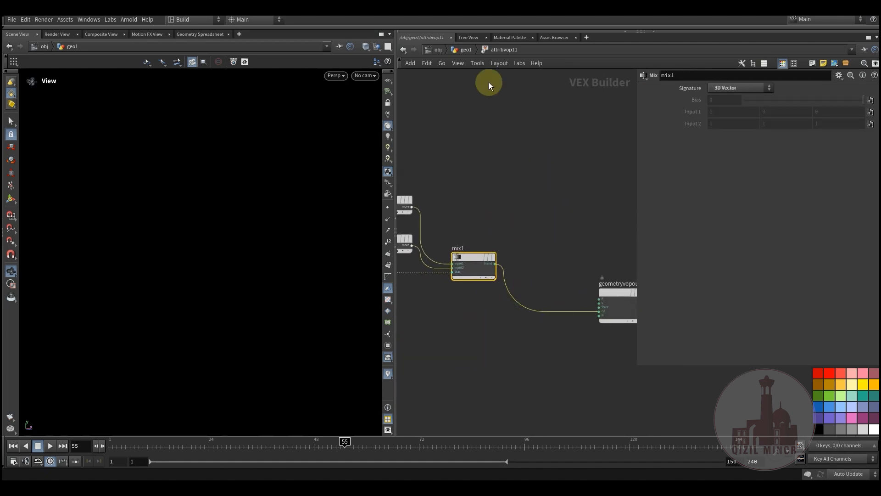
left_click(466, 49)
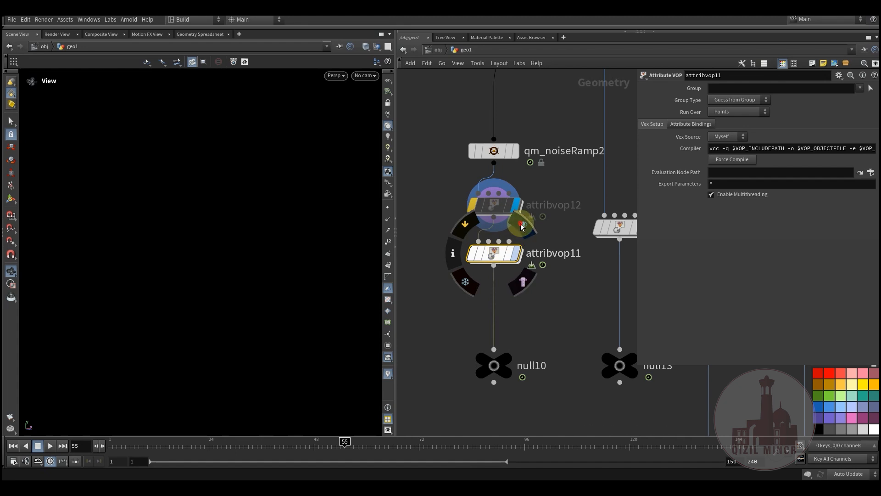
- Display attribvop11 and scrub the timeline up to frame 68 to preview the texture blend during the morph
key("r")
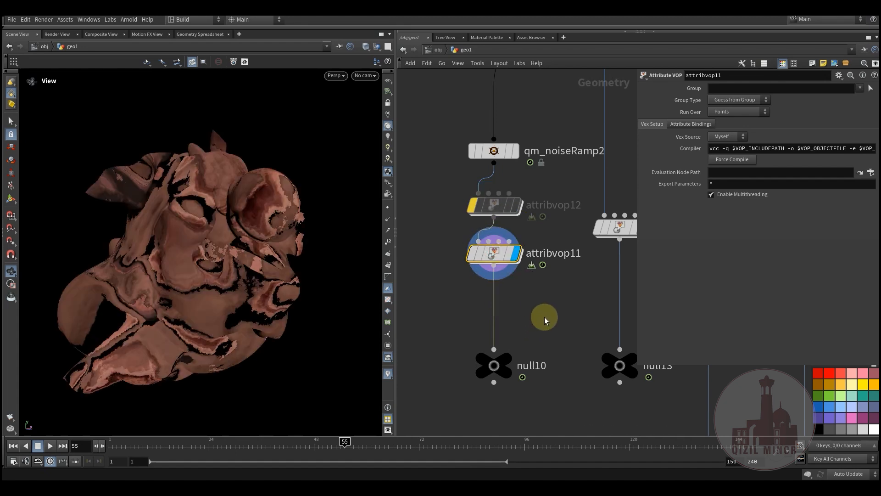
middle_click_drag(546, 321, 543, 329)
left_click_drag(296, 449, 264, 446)
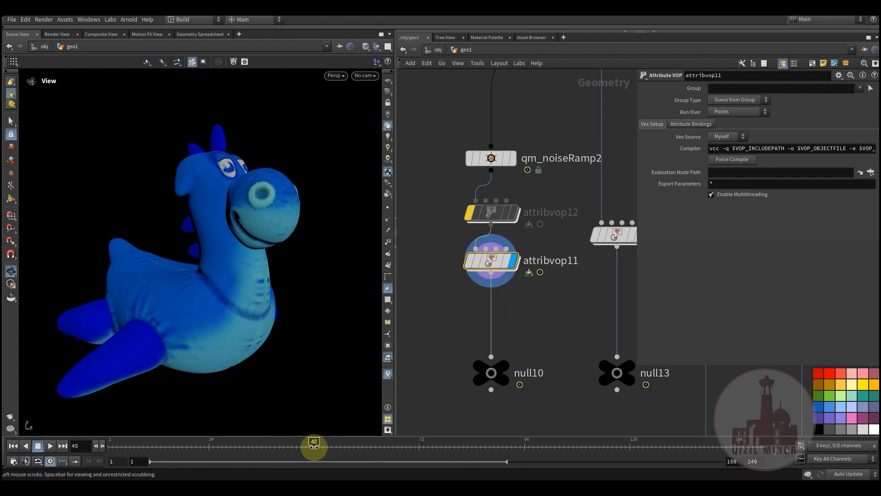
left_click(316, 446)
left_click_drag(323, 446, 402, 456)
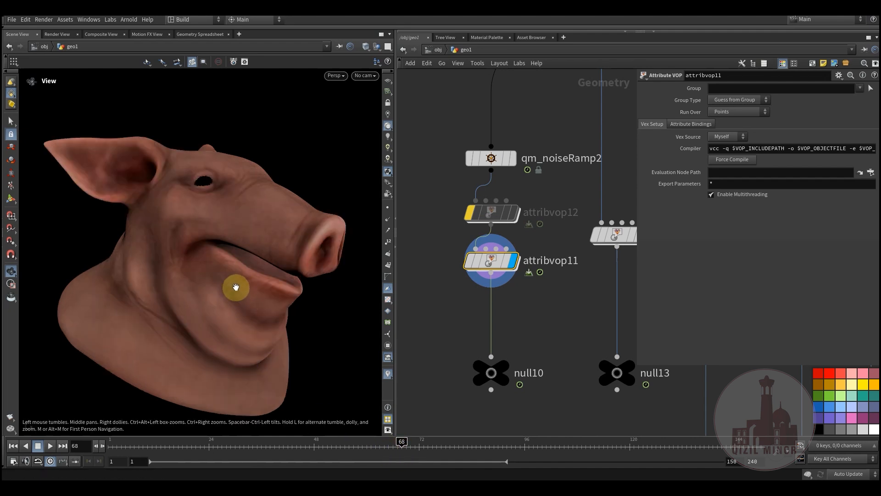
- Inspect the textured pig head from several angles and scrub the timeline back to frame 53 to check the blended textures
left_click_drag(227, 301, 204, 248)
left_click_drag(183, 277, 219, 276)
left_click_drag(222, 307, 228, 250)
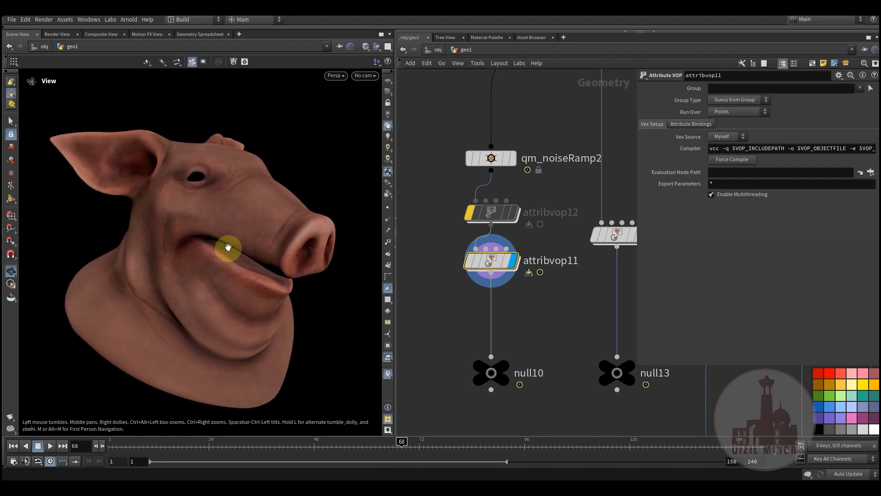
left_click_drag(217, 299, 230, 311)
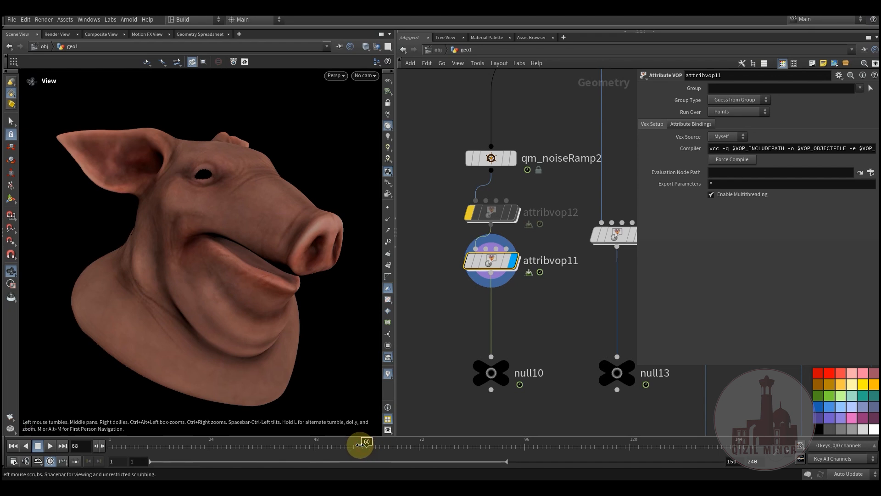
left_click_drag(355, 444, 345, 444)
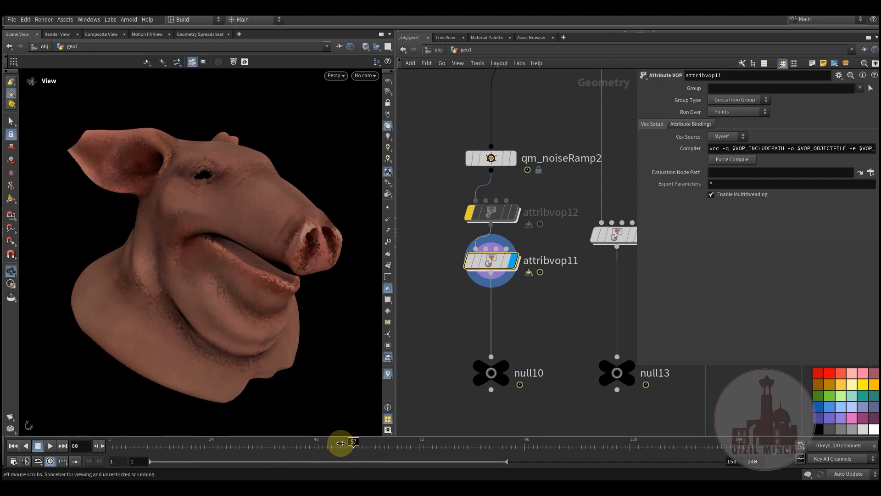
left_click(335, 441)
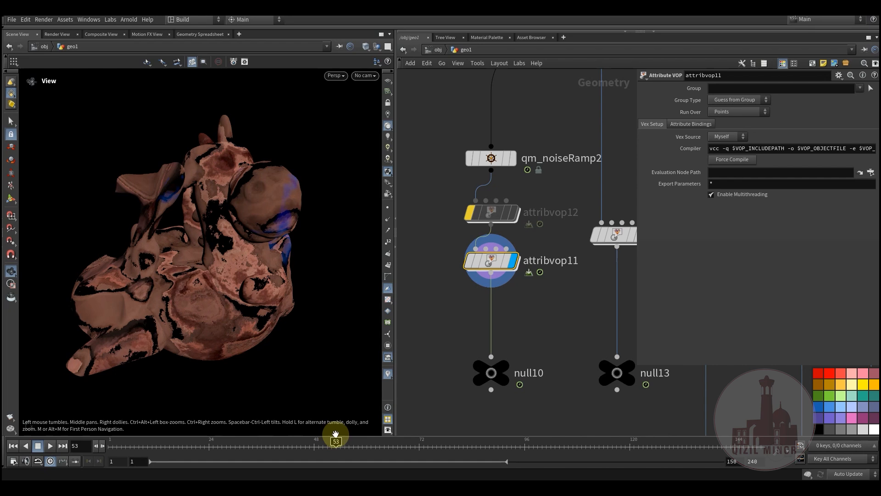
- Survey the geo1 branches around attribtransfer8 and attribvop11, selecting the four-node group containing qm_noiseRamp3 to check its parameters
middle_click_drag(467, 311, 517, 338)
scroll(499, 330, "down", 5)
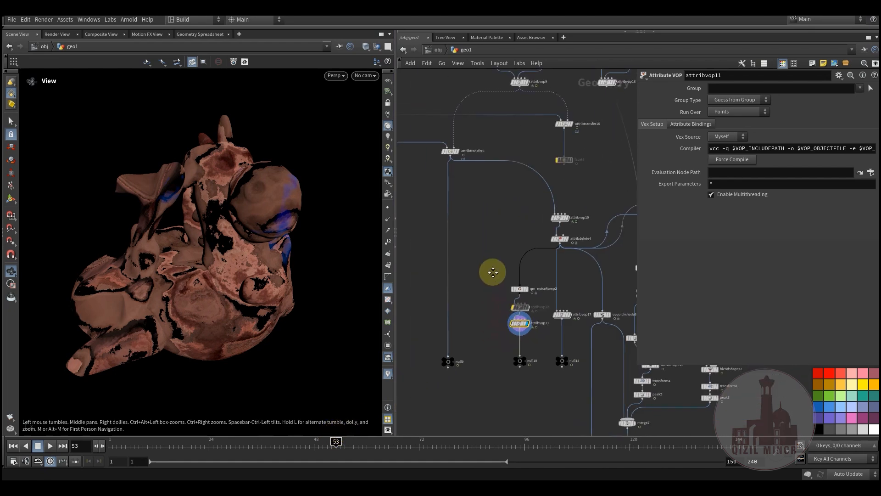
scroll(570, 344, "down", 4)
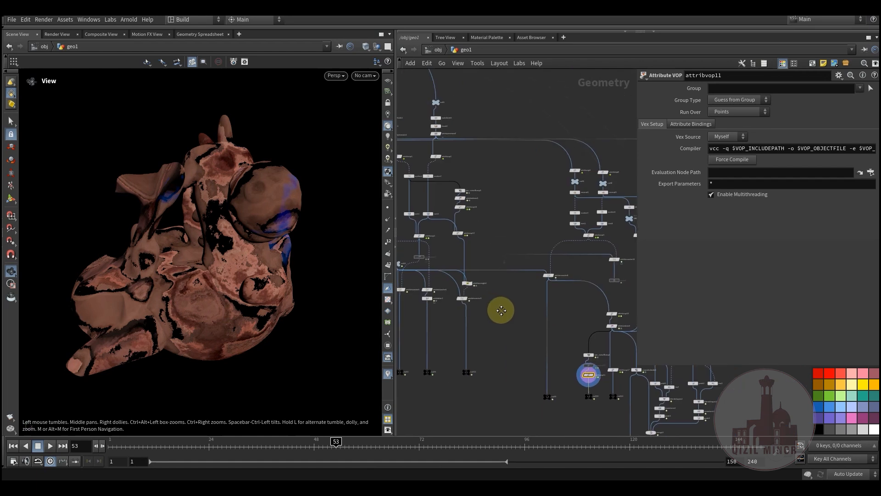
left_click_drag(502, 183, 465, 253)
middle_click_drag(568, 325, 500, 270)
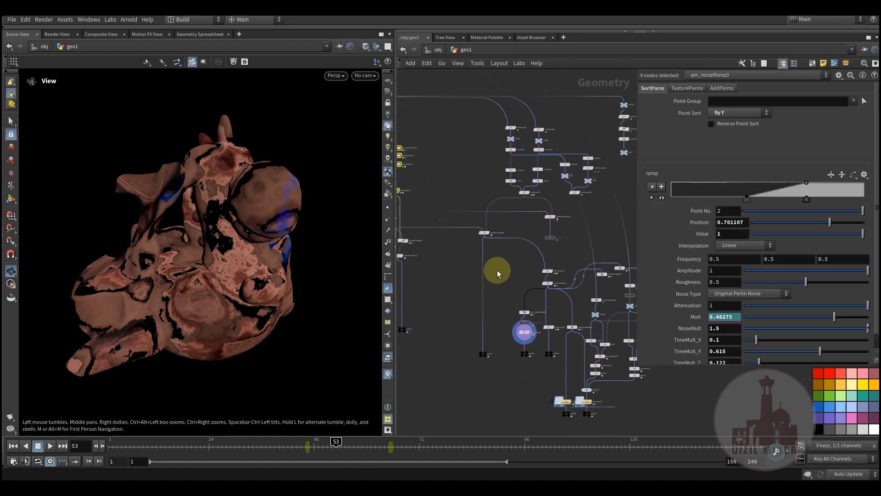
scroll(505, 346, "up", 5)
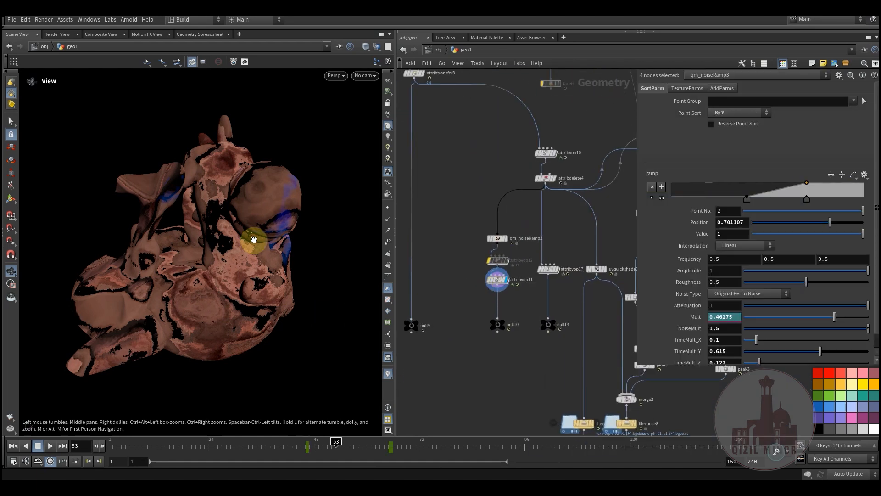
middle_click_drag(475, 298, 506, 364)
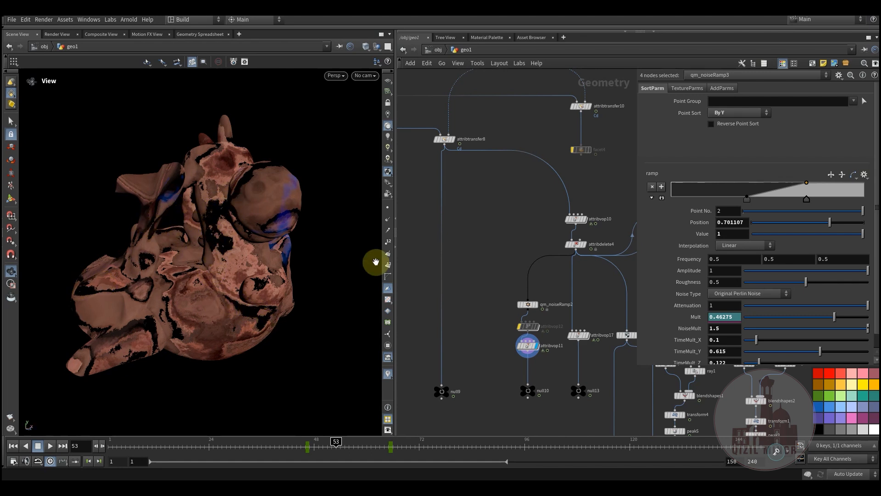
middle_click_drag(477, 226, 477, 264)
middle_click_drag(447, 186, 456, 214)
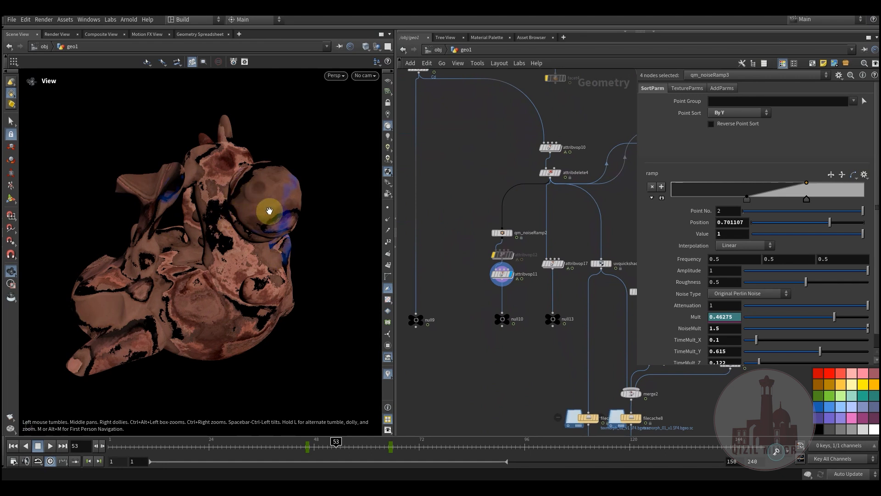
- Select attribvop17, display null13, examine the texture-to-color setup inside attribvop17, and return to the geo1 network
middle_click_drag(470, 321, 452, 217)
scroll(464, 321, "up", 2)
scroll(459, 280, "down", 1)
mouse_move(466, 306)
middle_mouse_down()
mouse_move(466, 281)
mouse_move(489, 337)
mouse_move(488, 307)
middle_mouse_up()
scroll(536, 233, "up", 3)
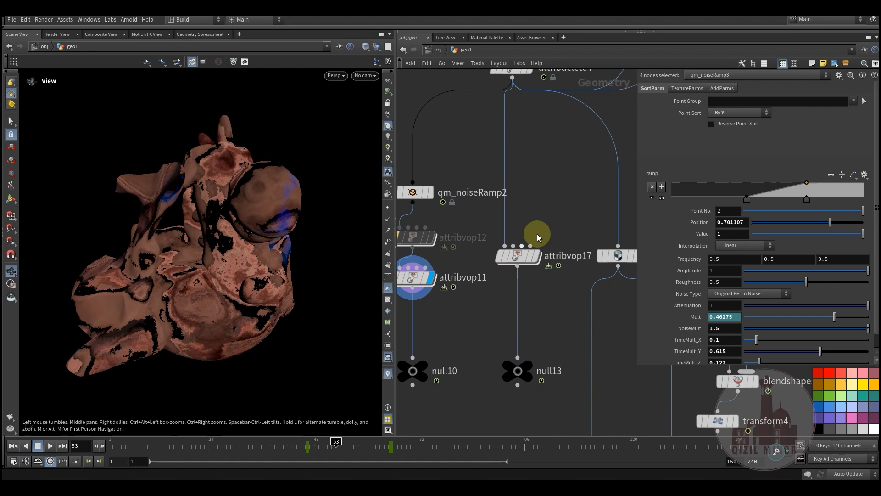
left_click(517, 258)
middle_click_drag(556, 203, 540, 218)
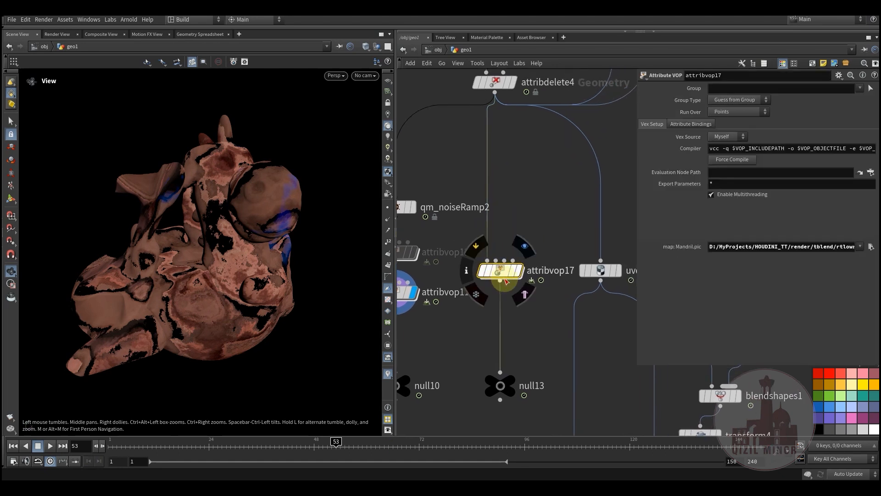
middle_click_drag(482, 315, 535, 329)
left_click(509, 267)
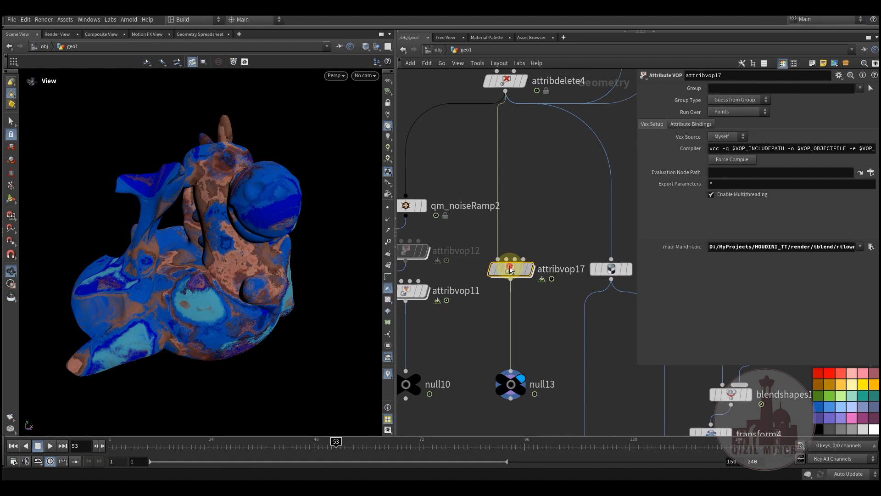
double_click(511, 269)
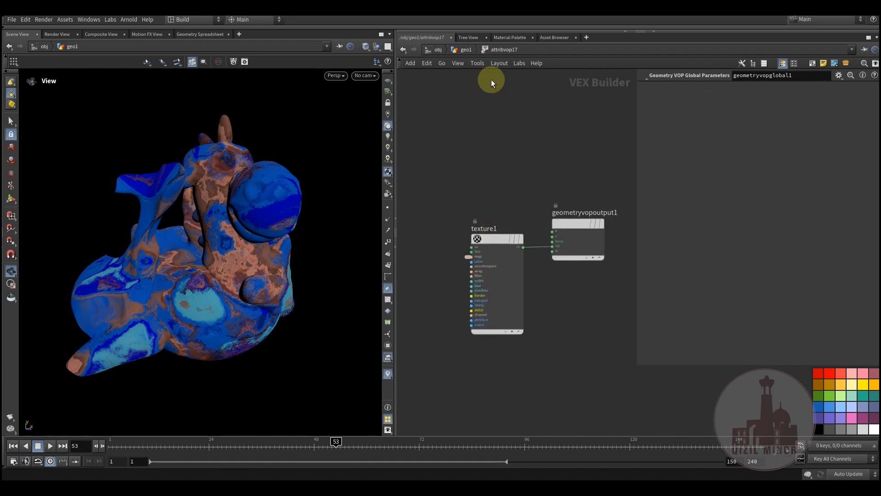
left_click(466, 49)
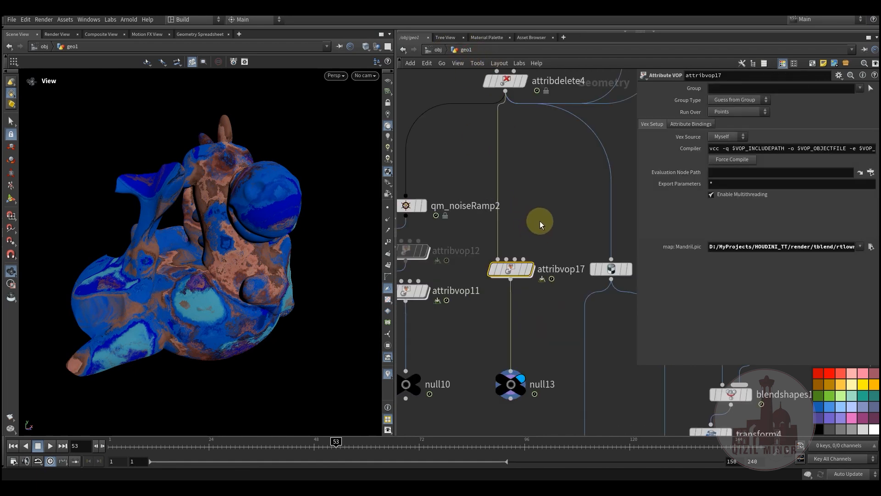
- Widen the parameter area to read attribvop17's full map path, and scrub the timeline to frame 60 to preview the rendered texture sequence
left_click_drag(634, 218, 570, 221)
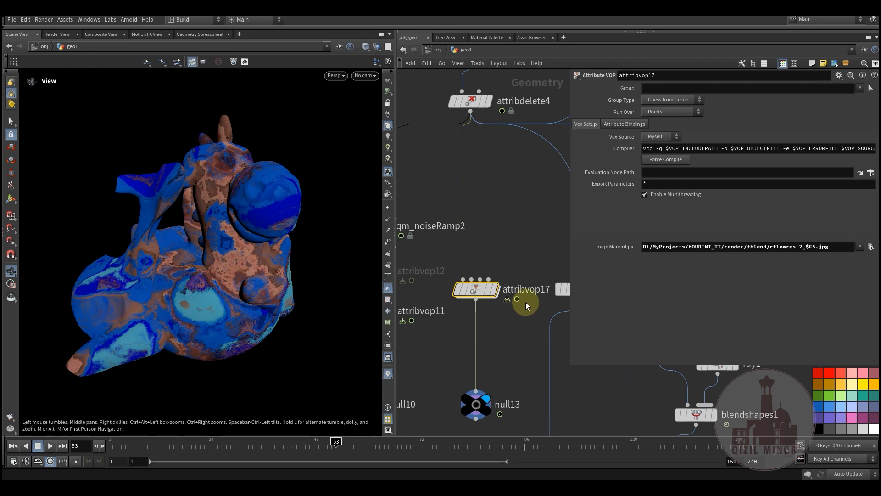
middle_click_drag(511, 336, 550, 304)
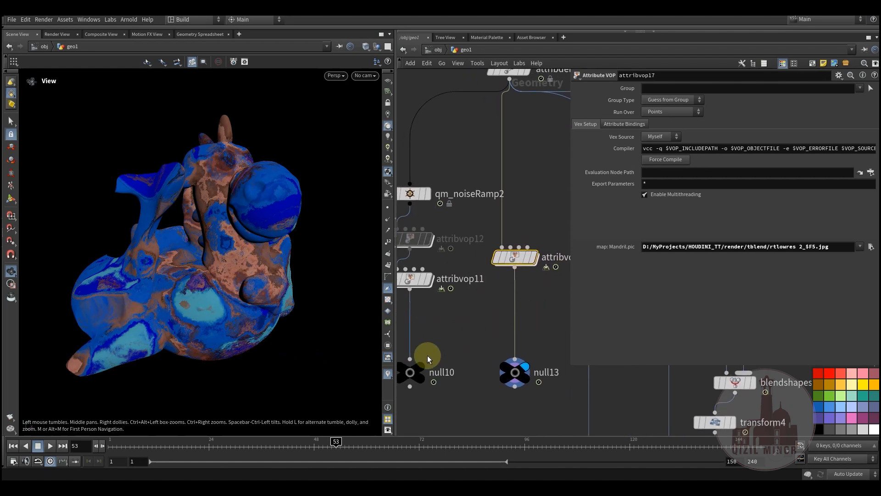
left_click_drag(281, 443, 257, 447)
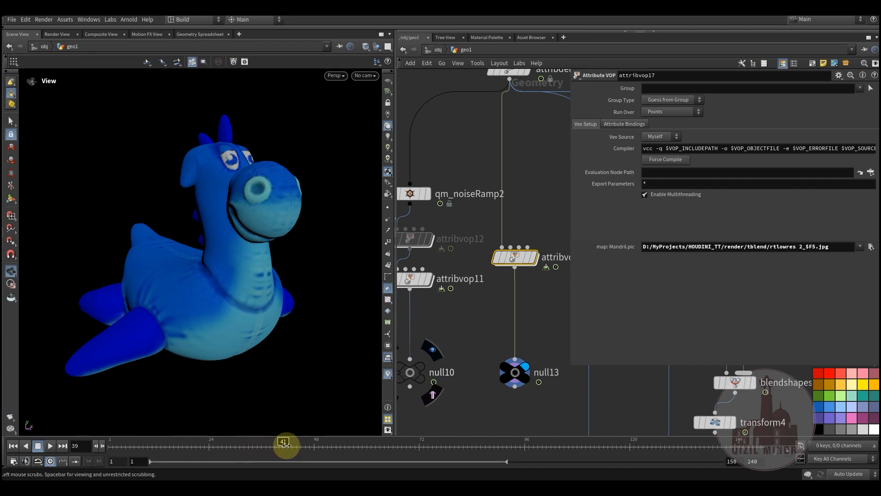
left_click_drag(314, 444, 349, 441)
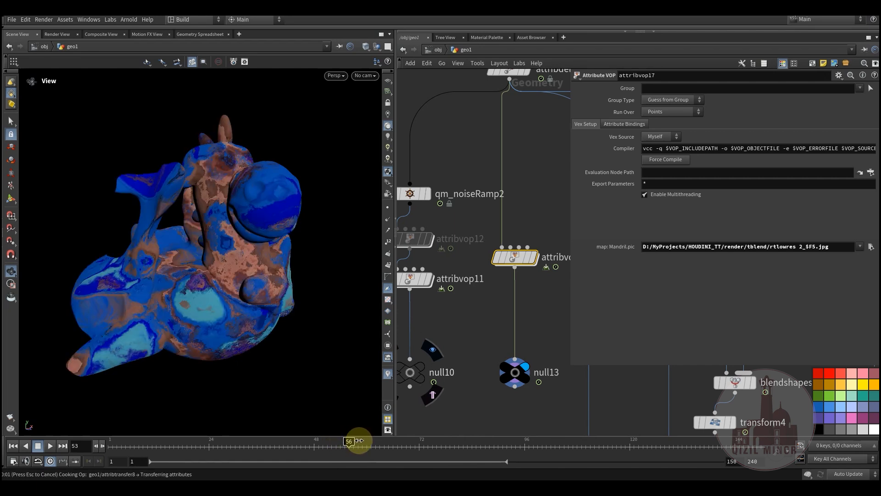
left_click_drag(368, 440, 372, 440)
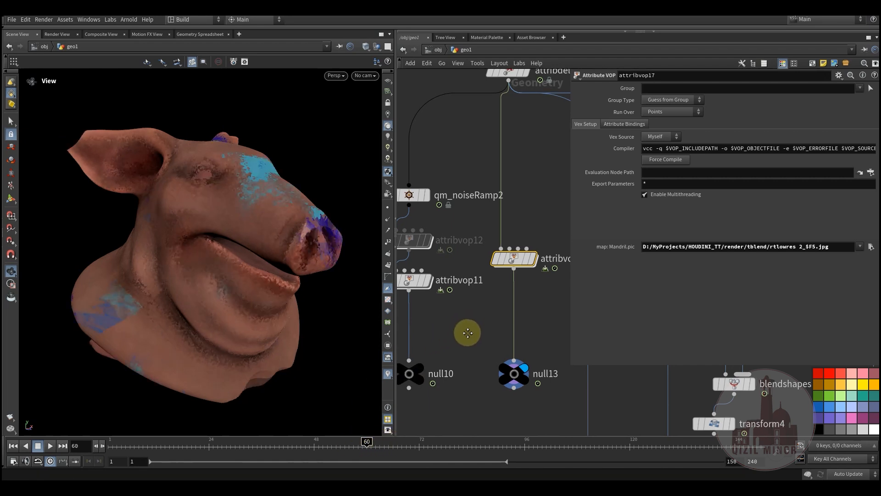
middle_click_drag(468, 332, 483, 305)
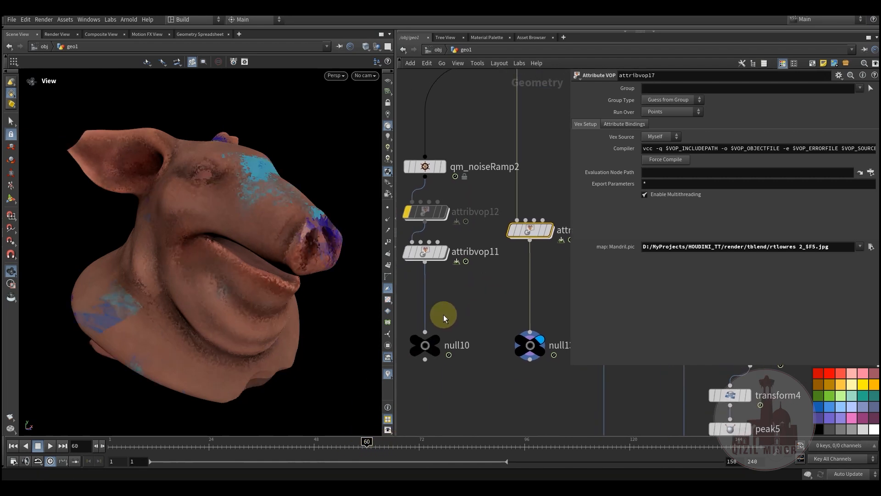
- Switch to After Effects, view the lowres.jpg and rtlowres.jpg footage, and open the rtlowres composition
left_click(10, 417)
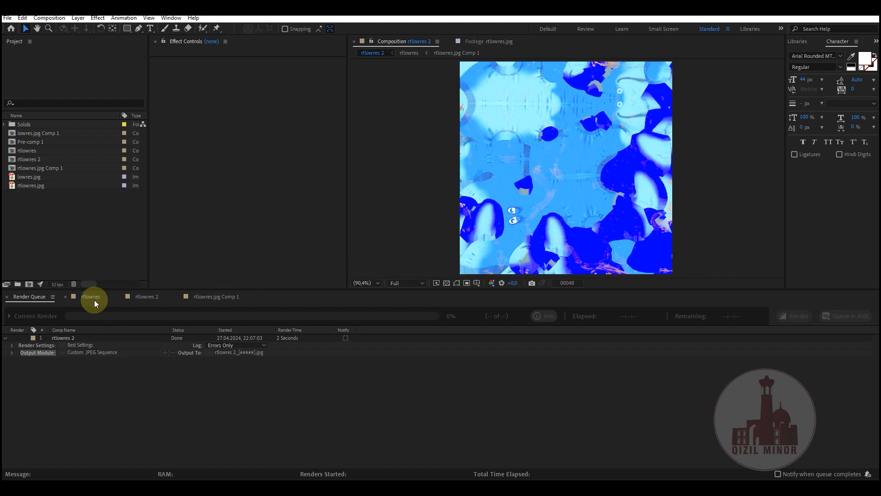
double_click(32, 177)
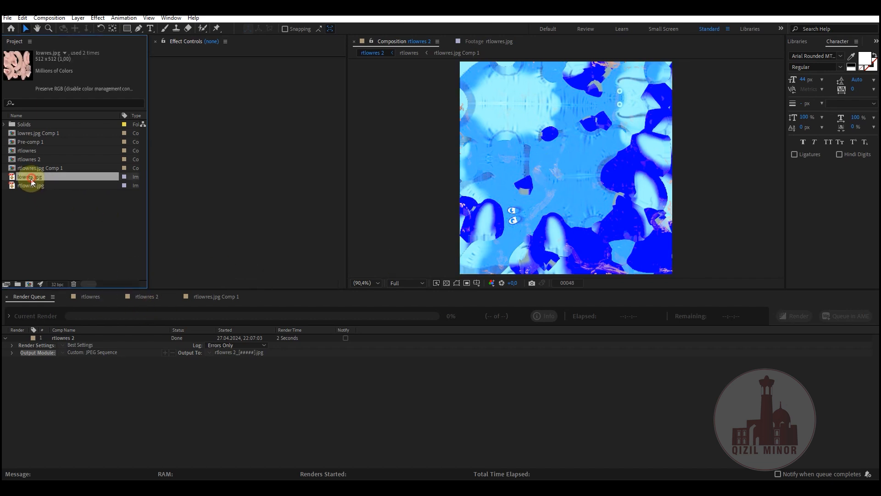
double_click(29, 185)
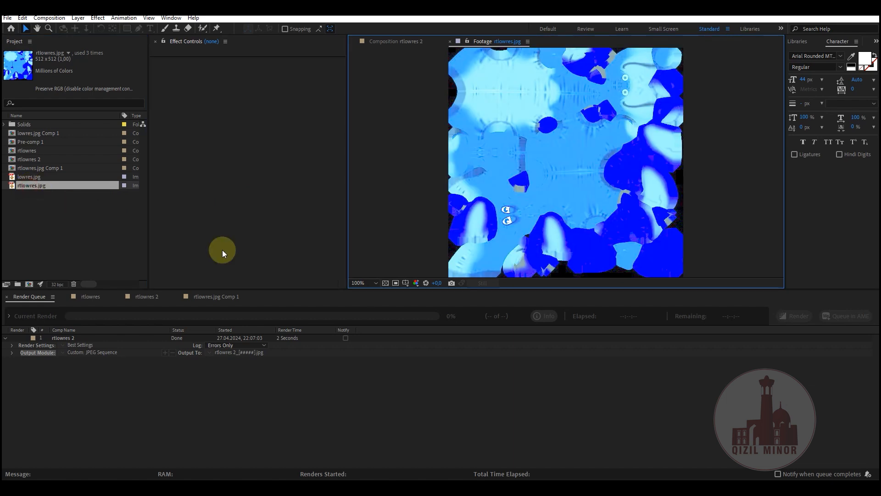
left_click(90, 296)
left_click(134, 406)
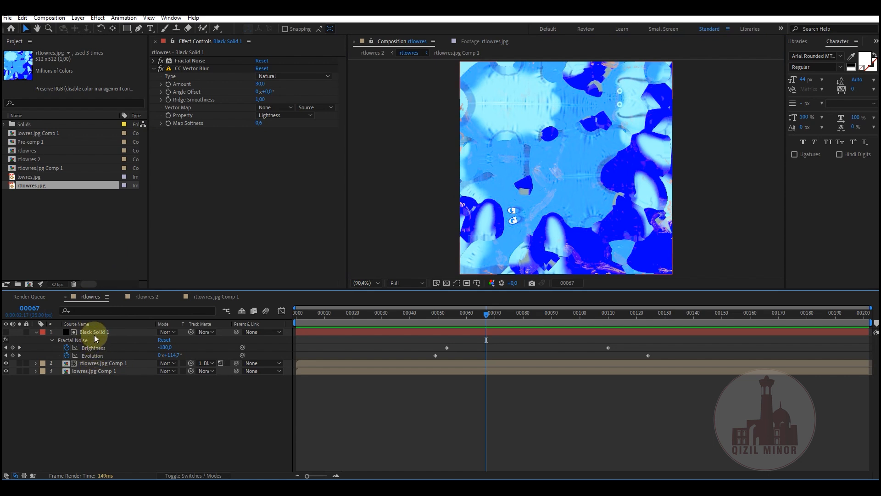
- Select the Black Solid 1 layer and scrub through its Fractal Noise Brightness and Evolution keyframes to review the texture blend
left_click(95, 334)
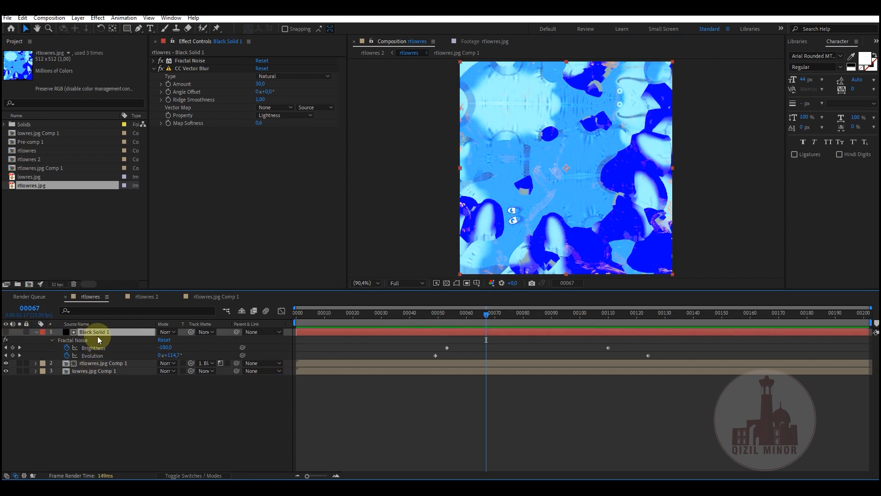
left_click_drag(493, 314, 614, 345)
left_click_drag(691, 348, 213, 348)
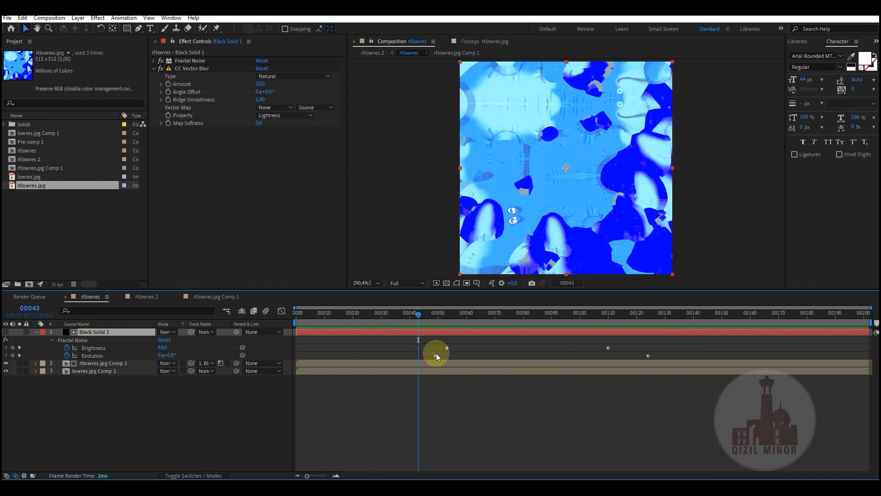
left_click_drag(419, 318, 695, 332)
left_click_drag(453, 314, 406, 341)
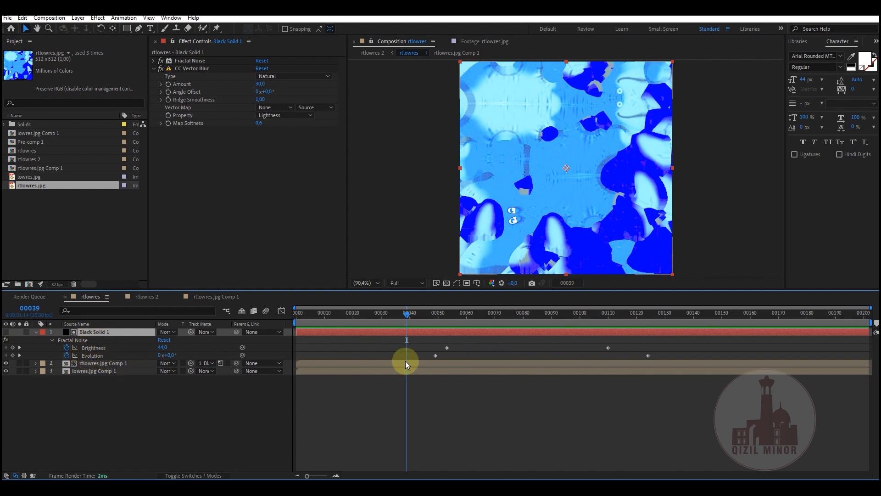
left_click_drag(458, 321, 610, 371)
left_click_drag(666, 374, 403, 358)
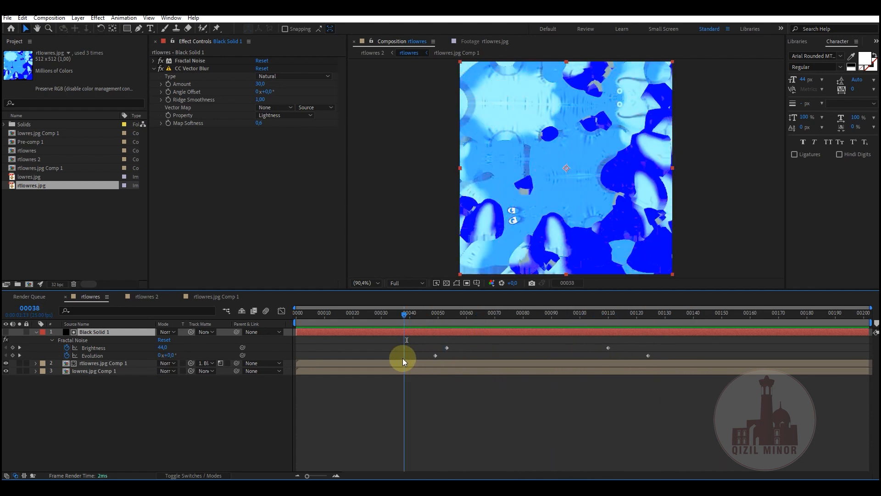
- Open the nested rtlowres.jpg Comp 1 and inspect its texture with the transparency grid turned off
left_click(90, 401)
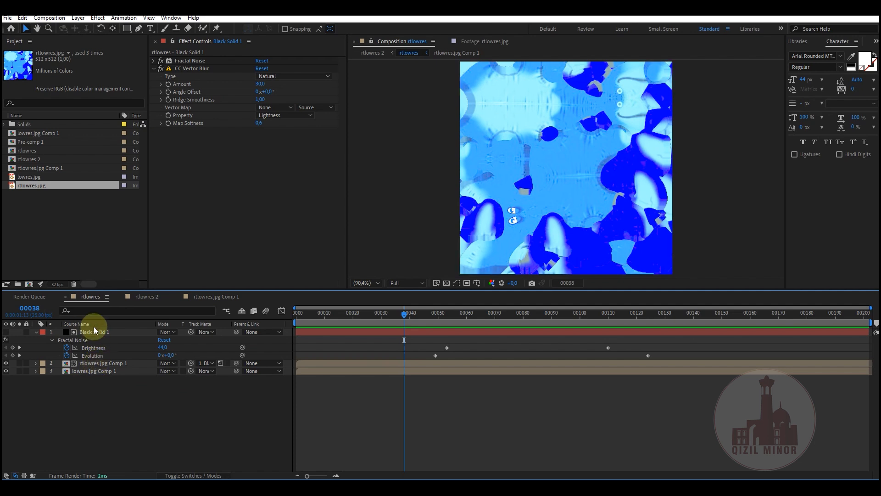
left_click(95, 363)
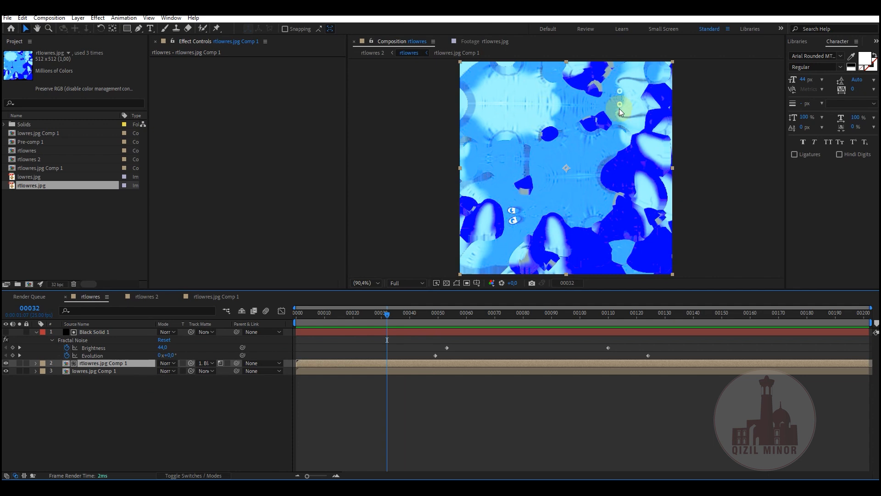
double_click(107, 363)
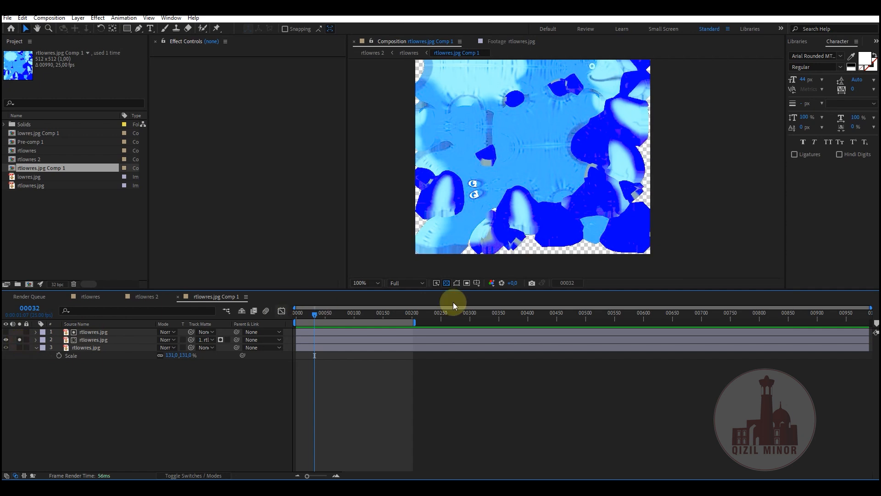
left_click(447, 282)
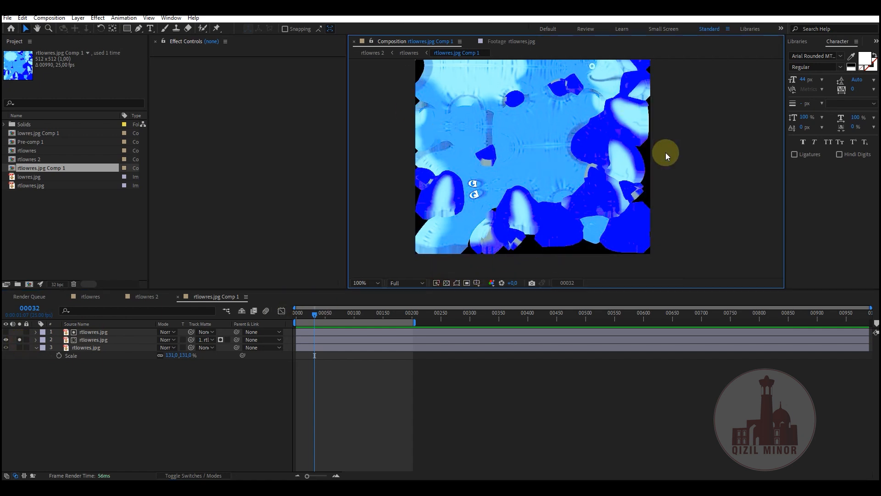
scroll(668, 178, "down", 2)
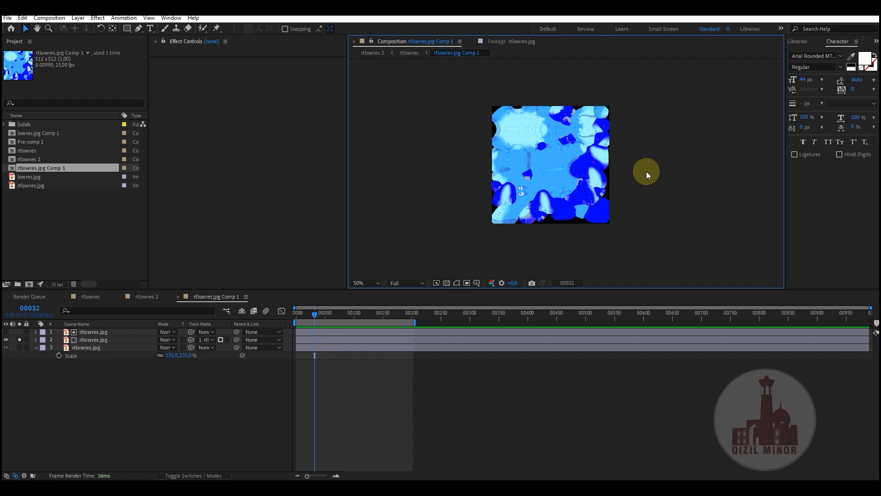
scroll(646, 172, "up", 2)
- Compare the texture with and without the scaled third rtlowres.jpg layer soloed, using the transparency grid to check the gaps around the UV islands
left_click(18, 351)
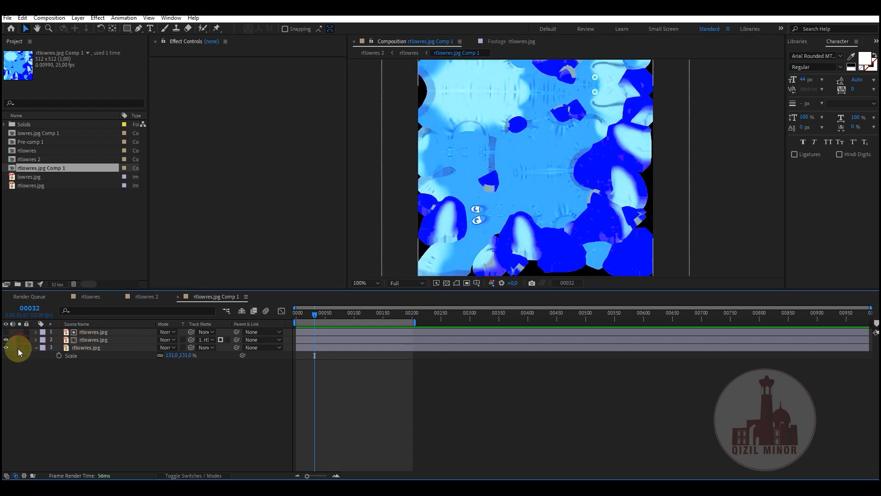
left_click(19, 348)
left_click(19, 340)
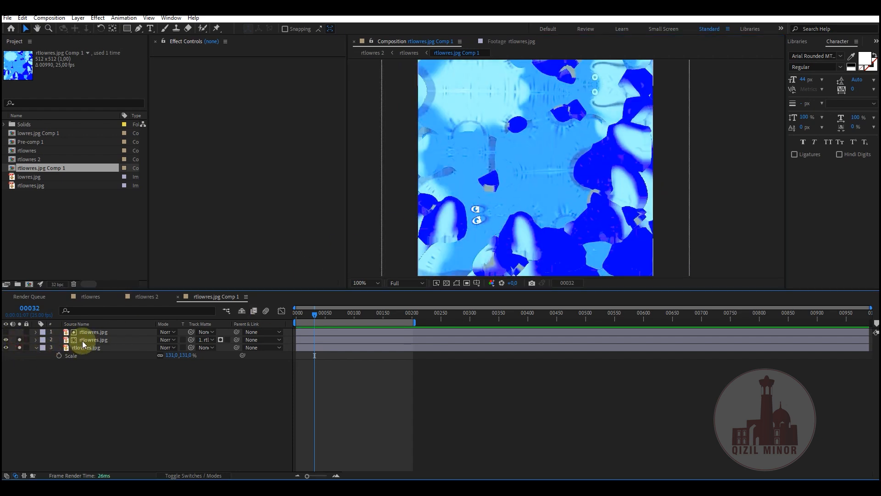
left_click(85, 339)
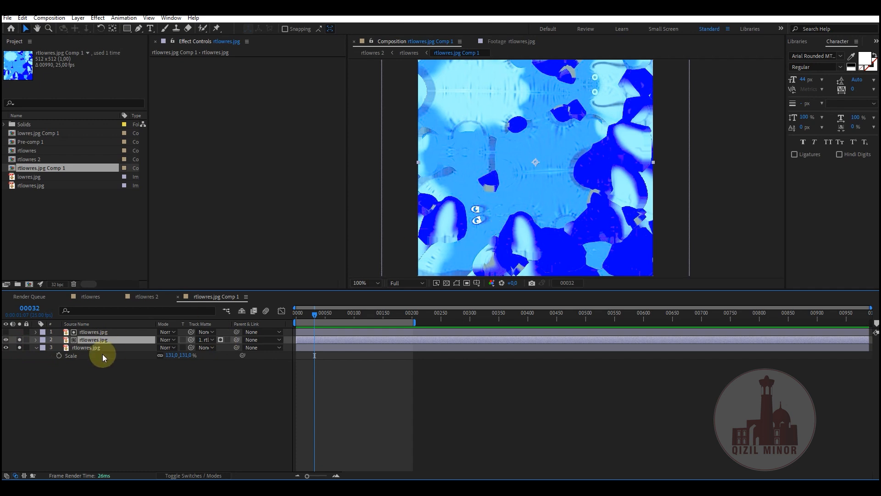
left_click(20, 348)
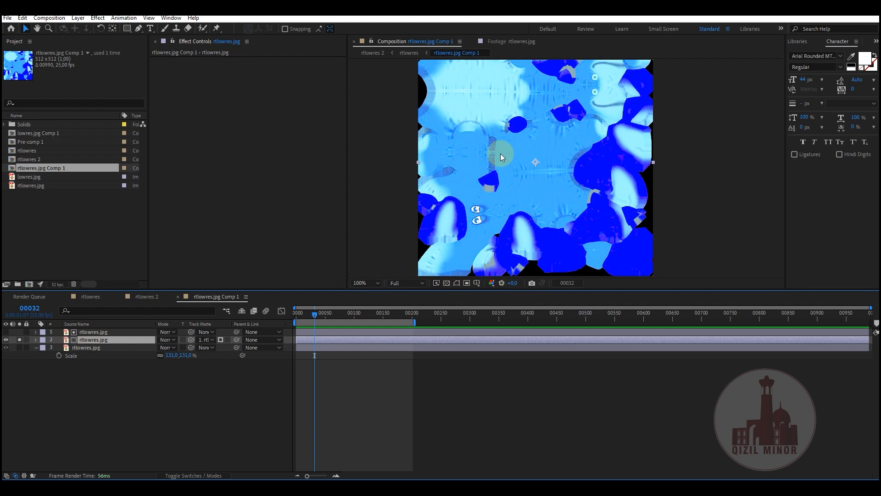
left_click(445, 283)
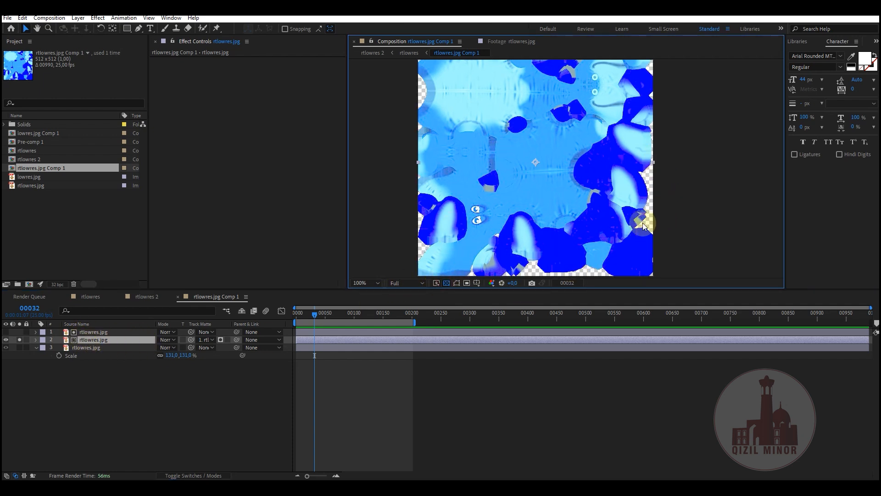
left_click(84, 348)
left_click(20, 349)
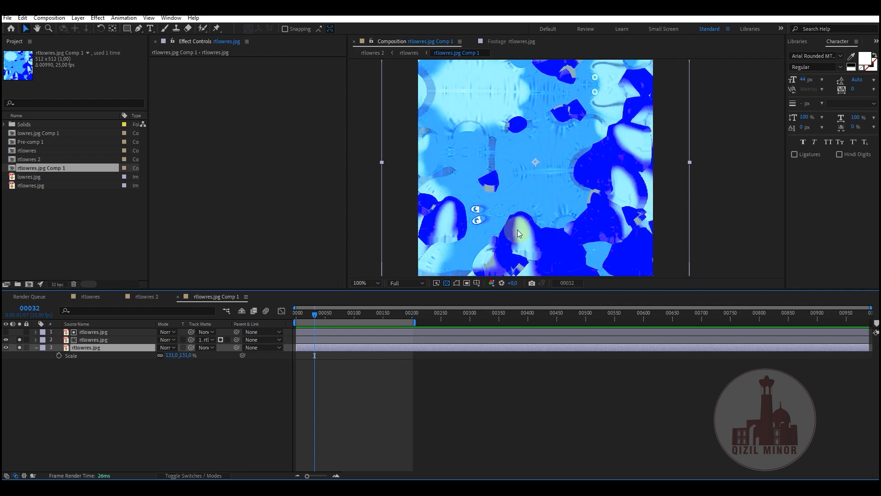
left_click(202, 410)
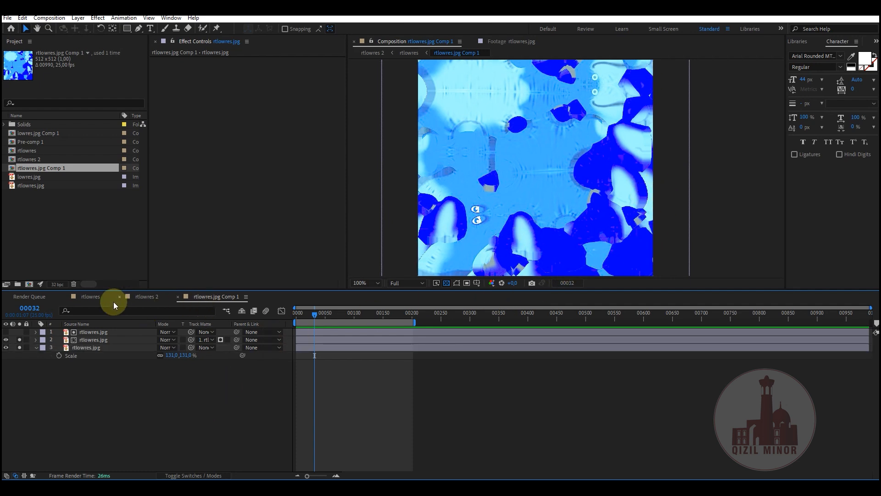
- Check the lowres.jpg Comp 1 layer in rtlowres, open the rtlowres 2 composition, and preview its time-remapped blend up to frame 65
left_click(97, 298)
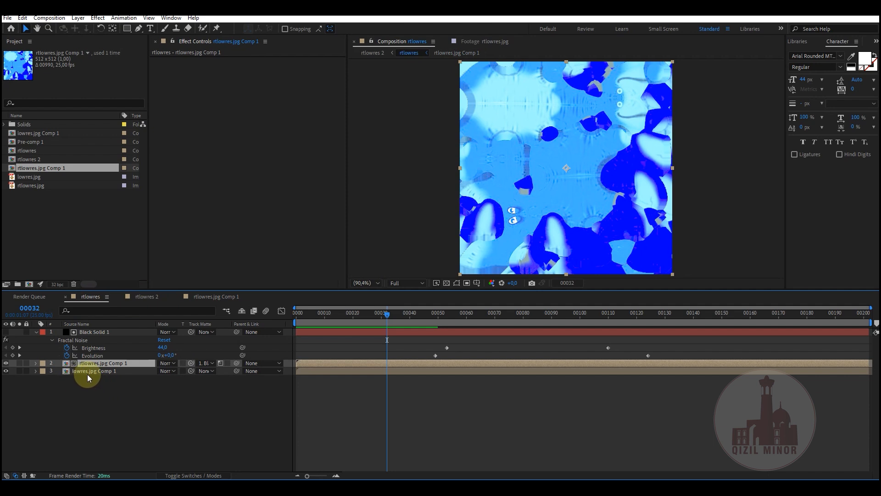
left_click(88, 372)
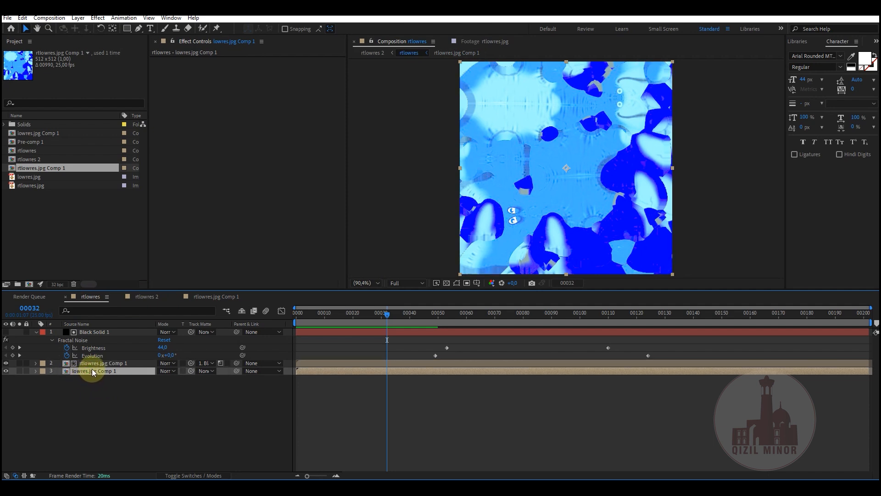
left_click(137, 299)
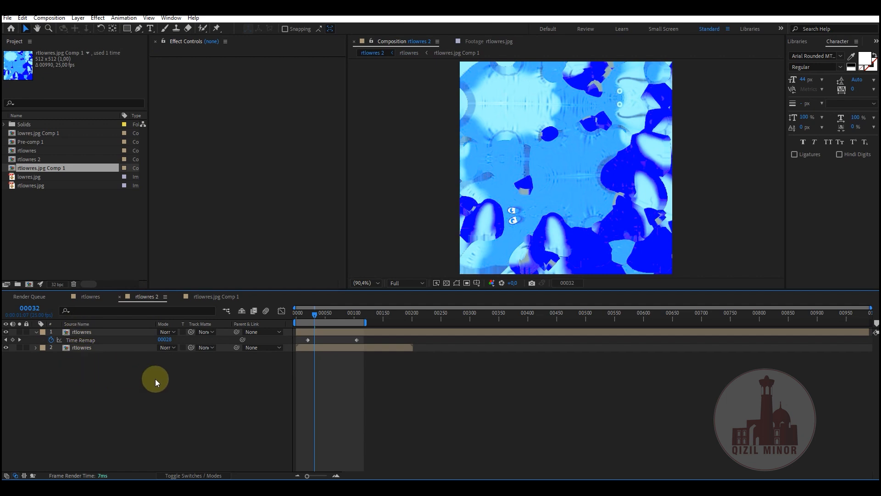
left_click_drag(317, 318, 293, 317)
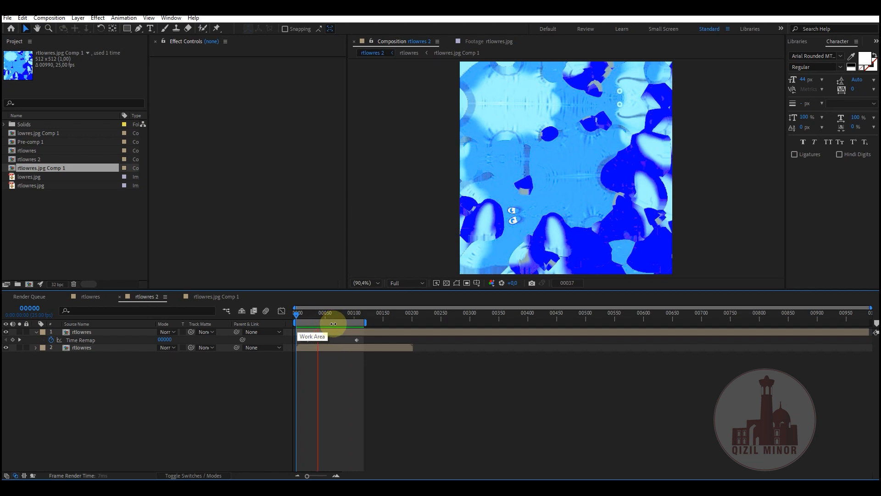
mouse_move(327, 315)
left_mouse_down()
mouse_move(302, 315)
mouse_move(347, 316)
mouse_move(305, 321)
mouse_move(334, 318)
left_mouse_up()
left_click(194, 433)
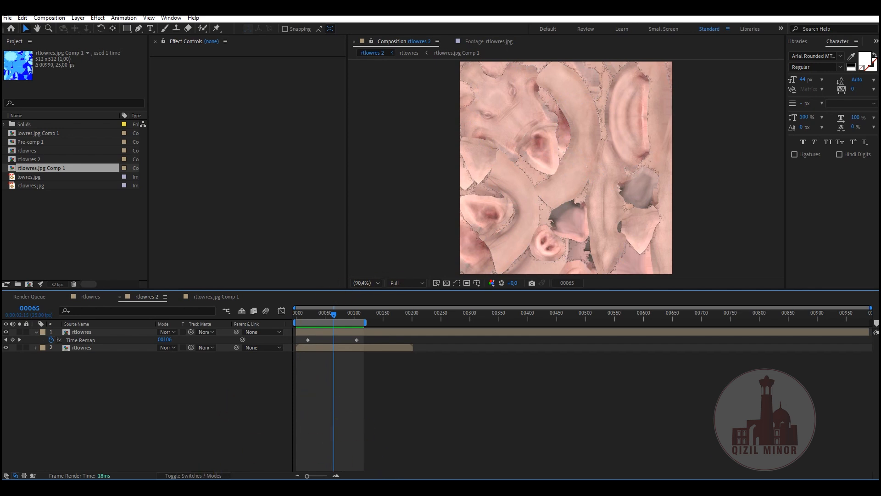
- Switch back to Houdini and scrub the MPlay flipbook of the morph around frame 55
left_click(165, 456)
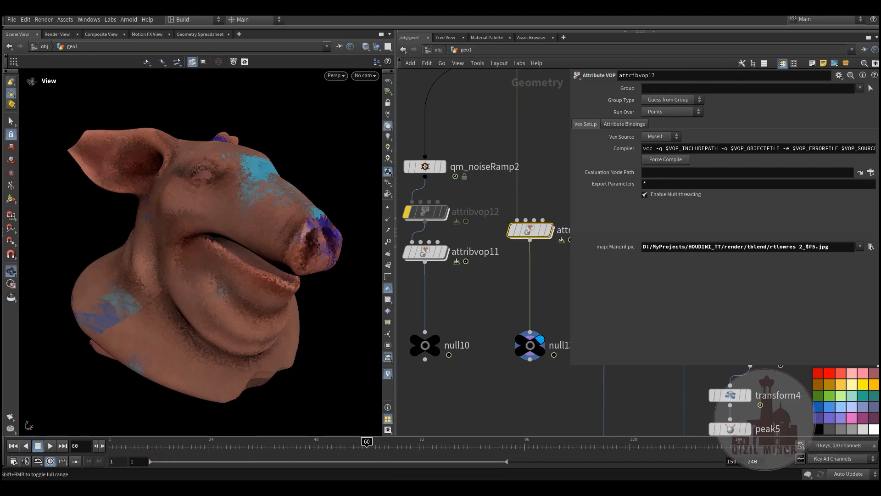
left_click_drag(264, 429, 215, 423)
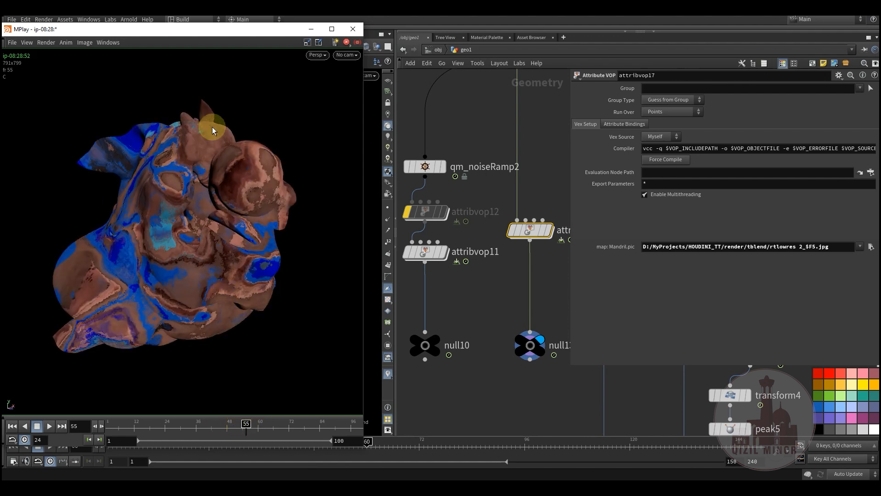
mouse_move(246, 426)
left_mouse_down()
mouse_move(232, 425)
mouse_move(258, 423)
mouse_move(230, 424)
mouse_move(255, 422)
mouse_move(245, 422)
left_mouse_up()
- Select the four-node group containing qm_noiseRamp3 to check its ramp and noise parameters, and scrub the MPlay flipbook again
middle_click_drag(494, 341, 517, 376)
scroll(504, 349, "down", 5)
middle_click_drag(505, 293, 582, 350)
left_click_drag(410, 225, 435, 233)
mouse_move(477, 317)
middle_mouse_down()
mouse_move(456, 262)
mouse_move(419, 215)
mouse_move(431, 318)
middle_mouse_up()
middle_click_drag(472, 350, 438, 341)
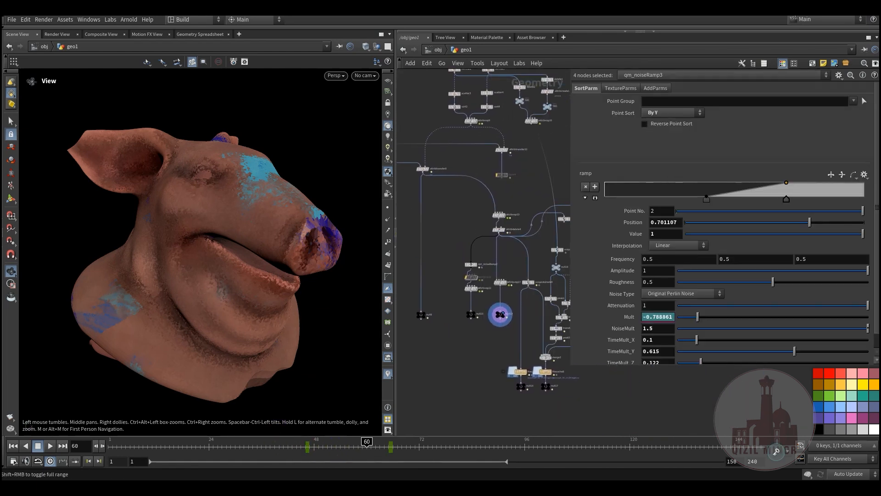
left_click(348, 487)
mouse_move(243, 423)
left_mouse_down()
mouse_move(222, 422)
mouse_move(261, 423)
mouse_move(213, 416)
mouse_move(262, 417)
mouse_move(230, 425)
mouse_move(252, 423)
left_mouse_up()
left_click(444, 362)
- Display uvquickshade6 in the geo1 network and select it to check its texture map path
scroll(466, 343, "up", 5)
middle_click_drag(498, 285, 486, 315)
mouse_move(489, 244)
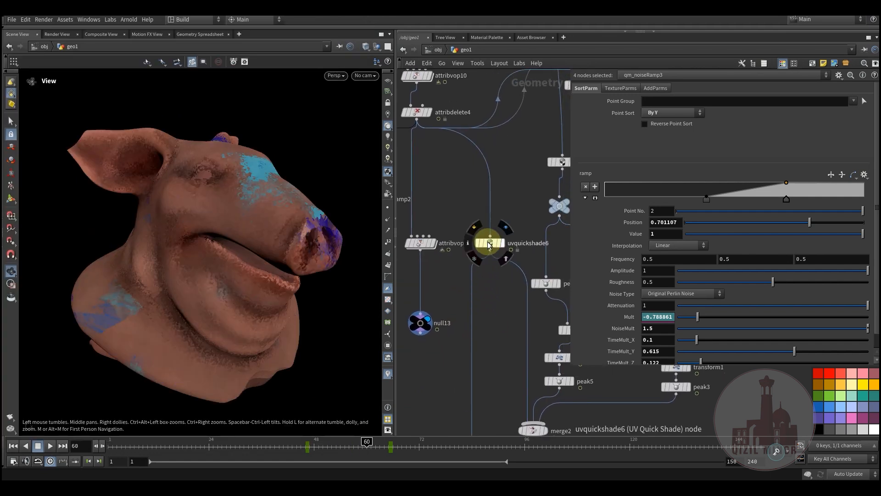
left_click(512, 230)
scroll(487, 318, "down", 2)
mouse_move(484, 340)
middle_mouse_down()
mouse_move(491, 305)
mouse_move(478, 311)
mouse_move(468, 281)
mouse_move(478, 354)
middle_mouse_up()
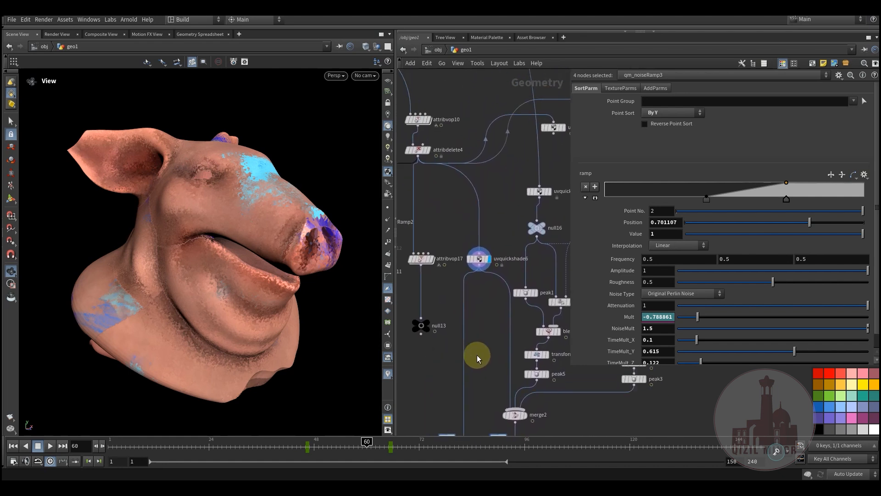
middle_click_drag(472, 273, 482, 301)
left_click(490, 291)
- Move the attribvop17 node slightly down to line it up with attribvop11
middle_click_drag(487, 351, 490, 370)
middle_click_drag(445, 267, 498, 262)
mouse_move(487, 306)
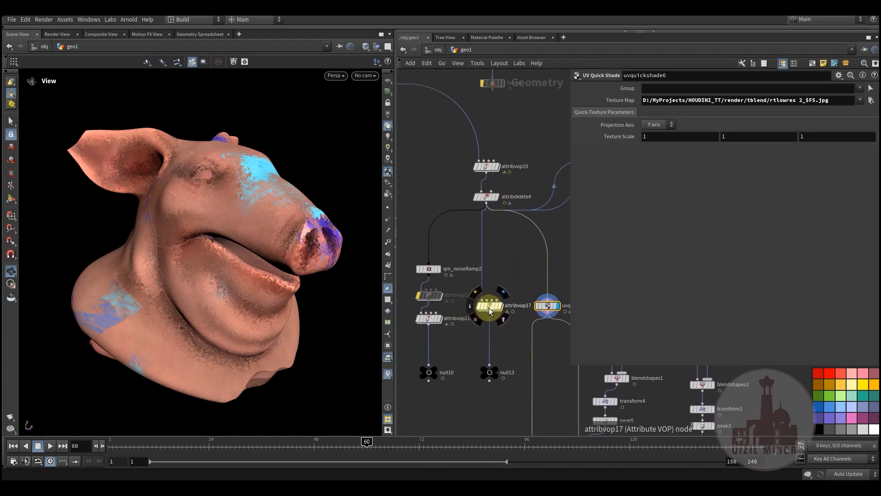
left_click_drag(490, 305, 490, 318)
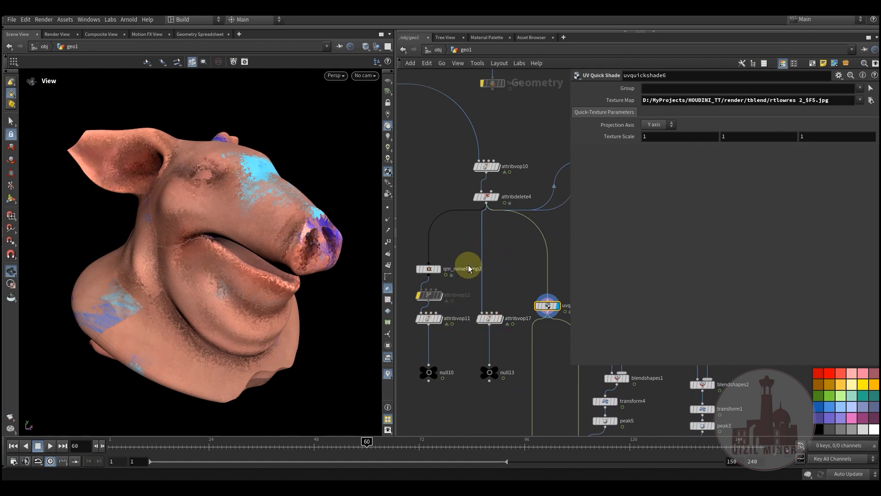
- Display attribdelete4 and open its node information to examine the remaining point attributes
mouse_move(506, 286)
middle_mouse_down()
mouse_move(491, 282)
mouse_move(491, 291)
middle_mouse_up()
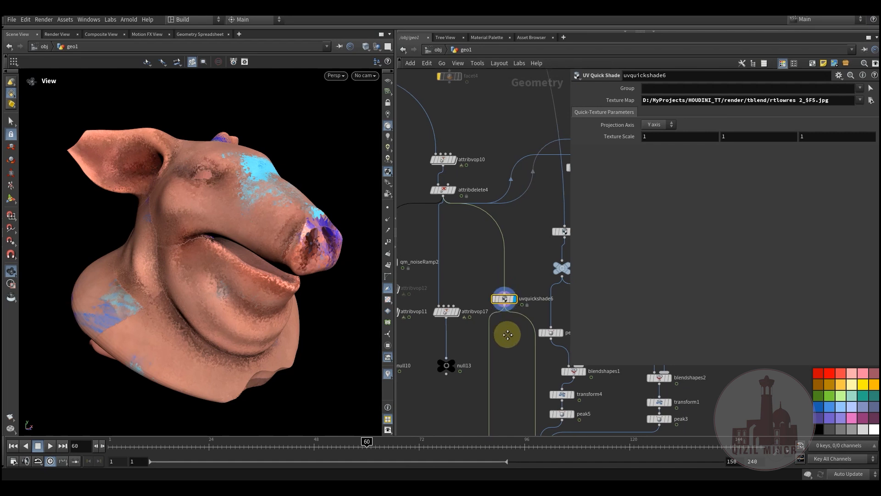
middle_click_drag(507, 335, 501, 341)
middle_click_drag(498, 303, 482, 327)
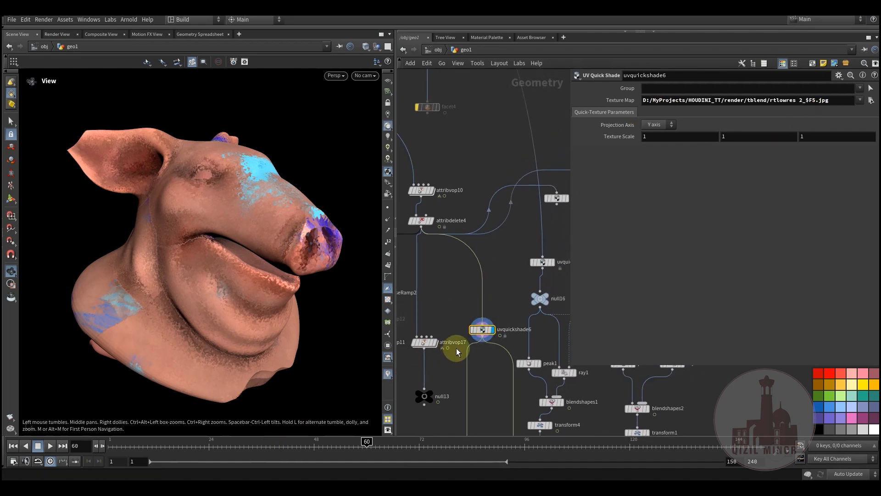
middle_click_drag(449, 271, 466, 292)
mouse_move(438, 242)
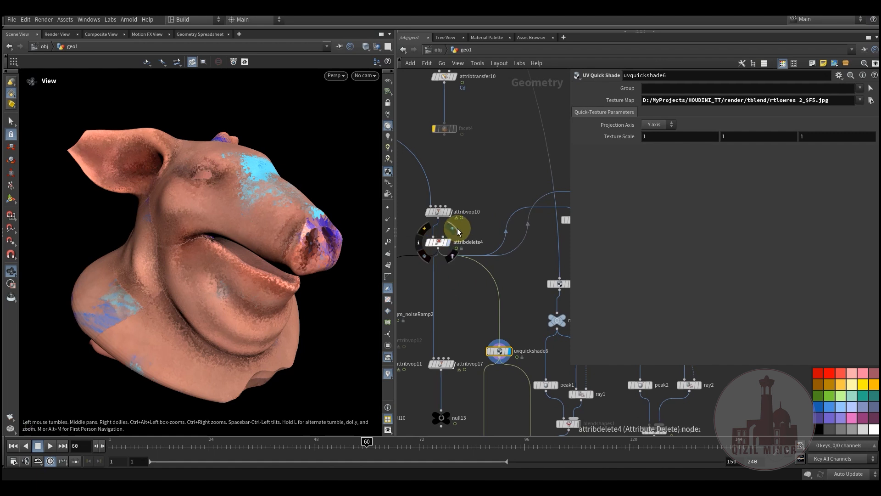
left_click(458, 232)
middle_click_drag(473, 330, 475, 311)
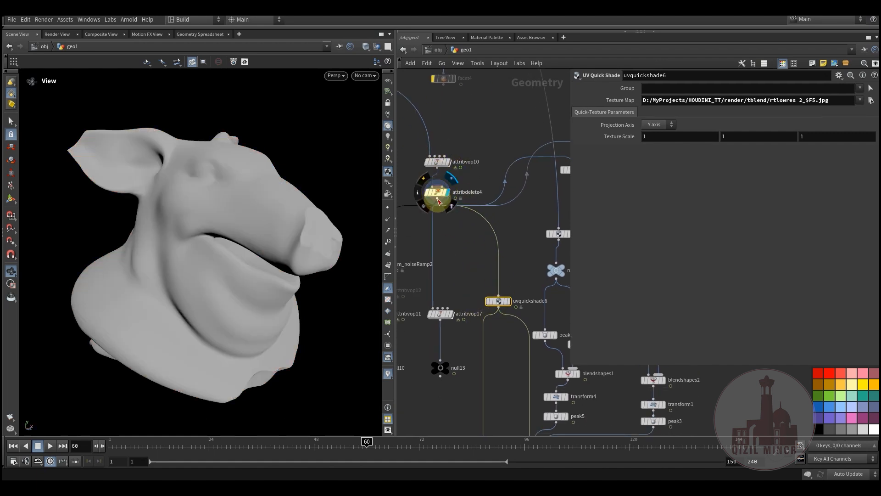
middle_click(438, 201)
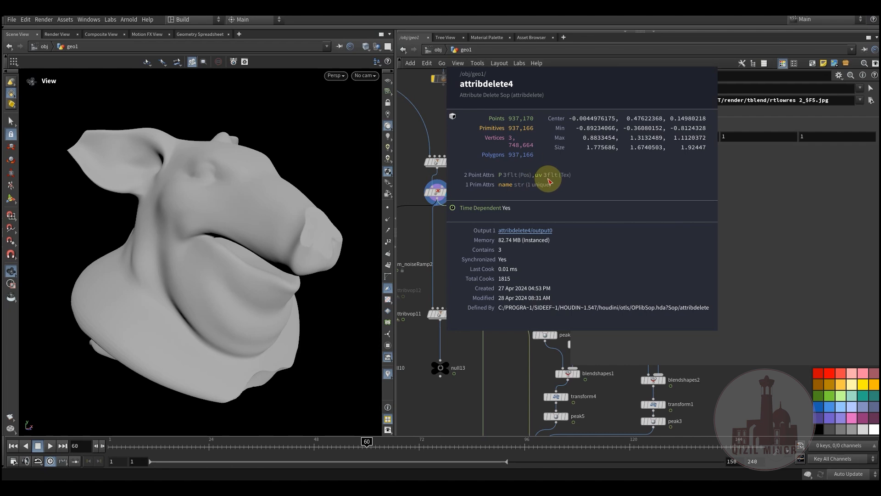
- Display uvquickshade6 and scrub the timeline through to frame 66 to review the textured toy-to-pig morph
left_click(506, 300)
middle_click_drag(497, 333, 504, 249)
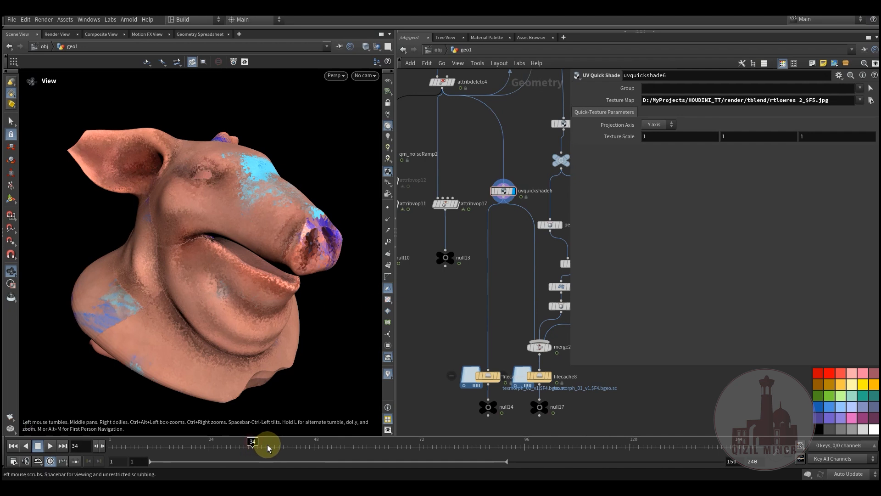
left_click_drag(268, 447, 270, 442)
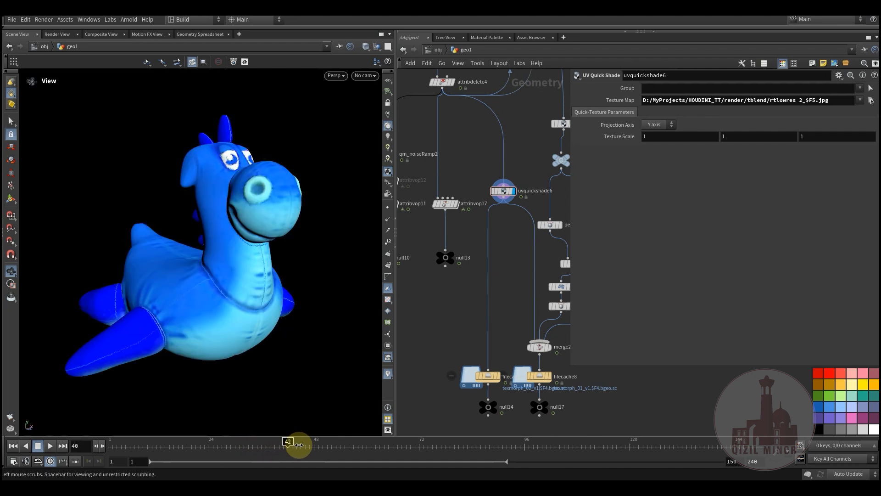
left_click_drag(338, 446, 353, 446)
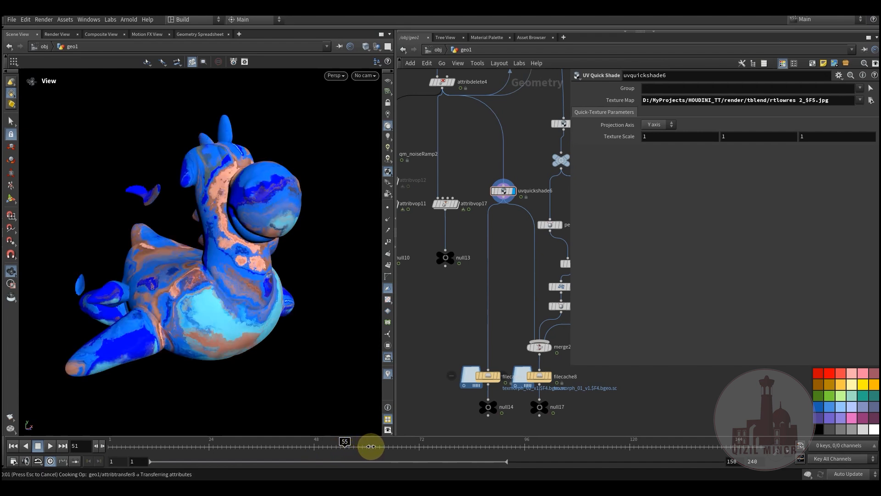
left_click_drag(372, 446, 394, 446)
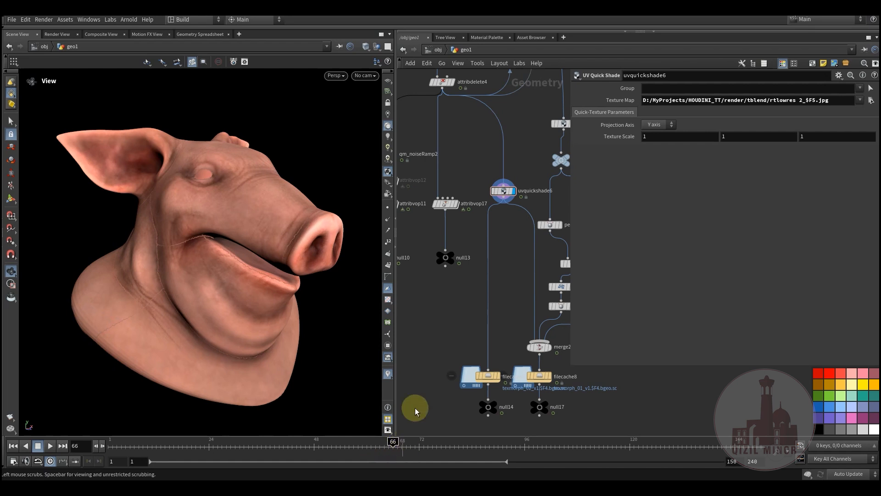
- Examine the seam lines across the pig head's cheek, jaw and neck up close at frame 66
middle_click_drag(494, 284, 475, 269)
left_click_drag(220, 274, 267, 247)
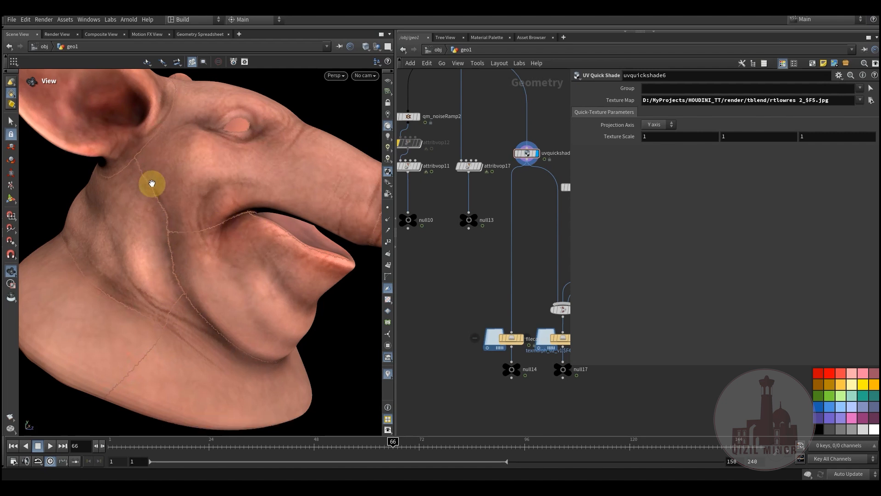
left_click_drag(205, 318, 175, 307)
left_click_drag(256, 307, 198, 307)
right_click_drag(199, 307, 224, 303)
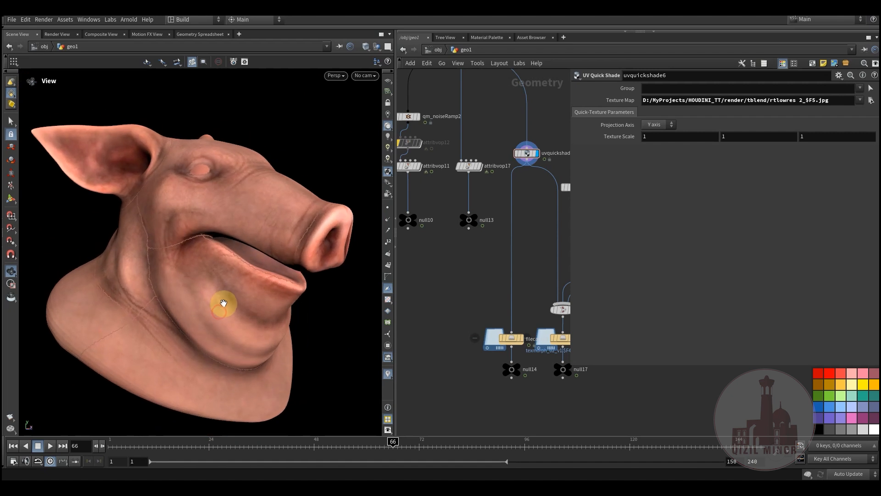
- Display the merge2 node to show the morph combined with the additional geometry branches
middle_click_drag(453, 268, 415, 291)
middle_click_drag(472, 276, 449, 310)
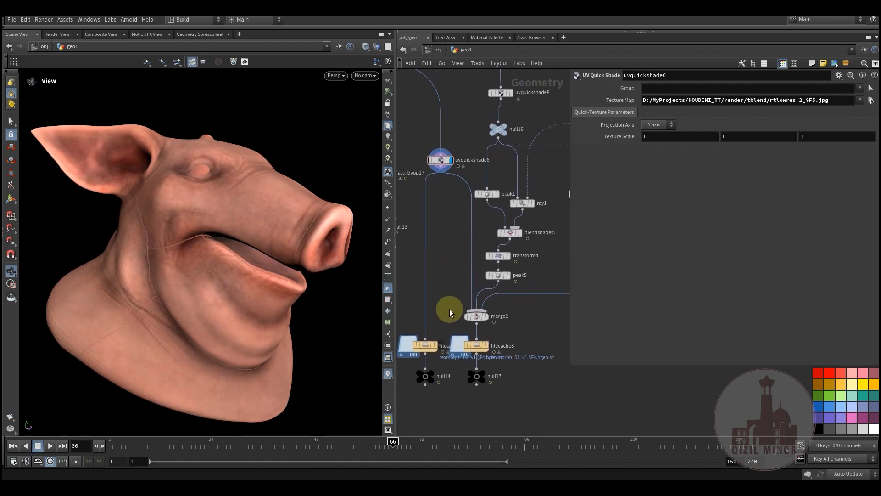
scroll(512, 323, "up", 2)
mouse_move(471, 307)
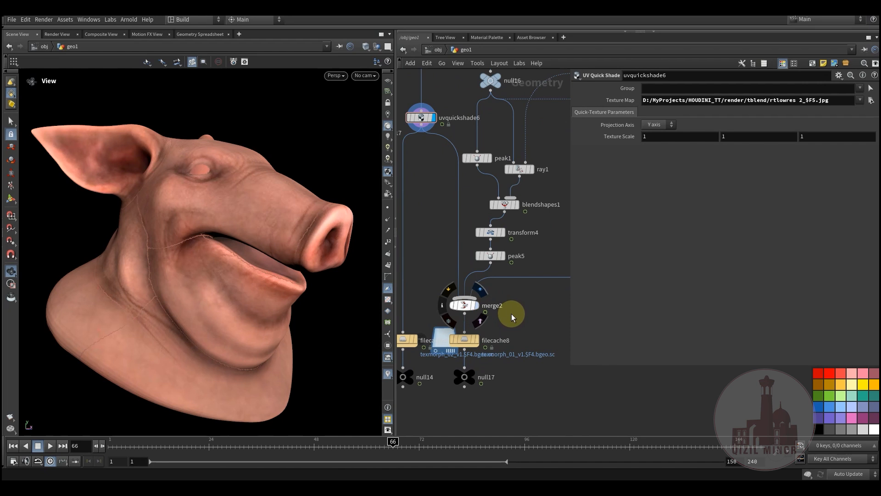
key("r")
middle_click_drag(514, 307, 485, 335)
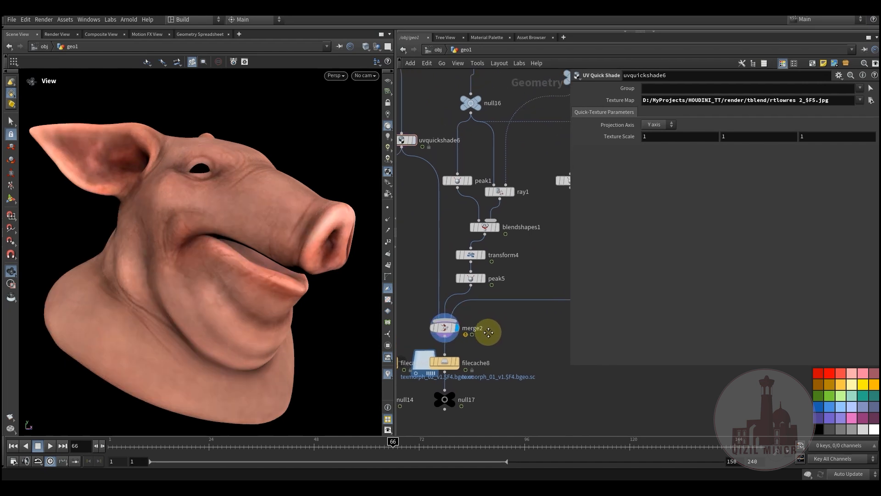
- Select the peak1, ray1, blendshapes1, transform4 and peak5 branch feeding merge2, and scrub the timeline to review the merged morph
middle_click_drag(519, 242, 516, 271)
left_click_drag(503, 170, 435, 289)
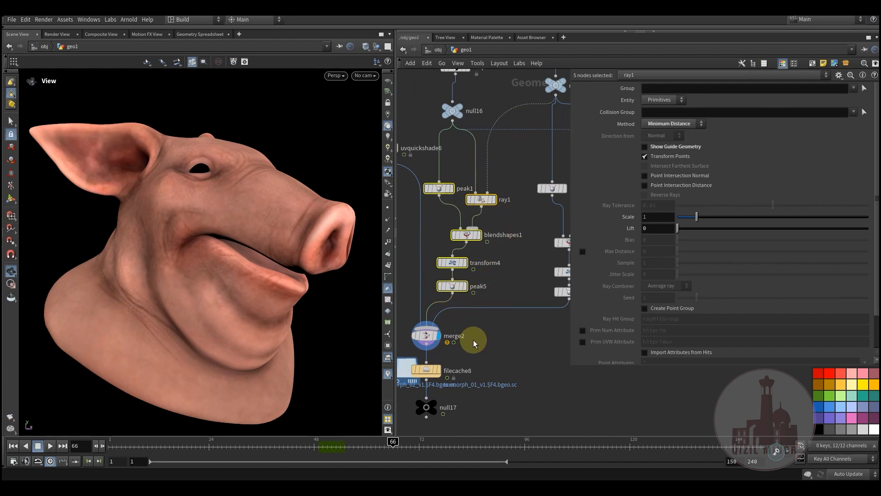
middle_click_drag(467, 349, 534, 308)
middle_click_drag(520, 374, 511, 380)
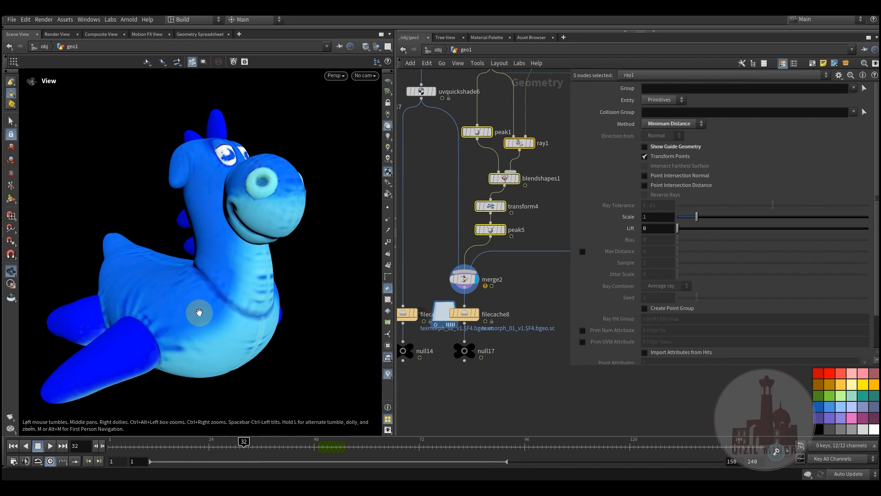
mouse_move(242, 443)
left_mouse_down()
mouse_move(375, 443)
mouse_move(388, 428)
left_mouse_up()
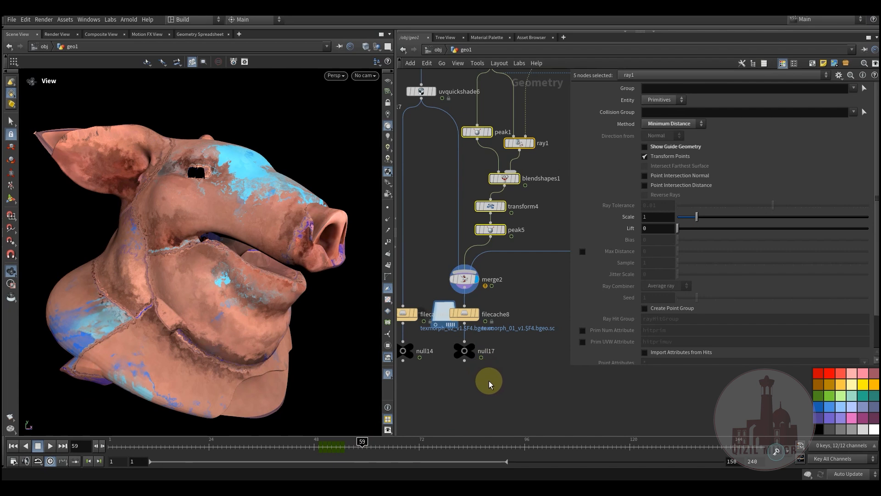
- Select and display null17 below filecache8, and render a viewport flipbook of frames 1 to 100
middle_click_drag(489, 384, 501, 374)
left_click(501, 373)
left_click(490, 335)
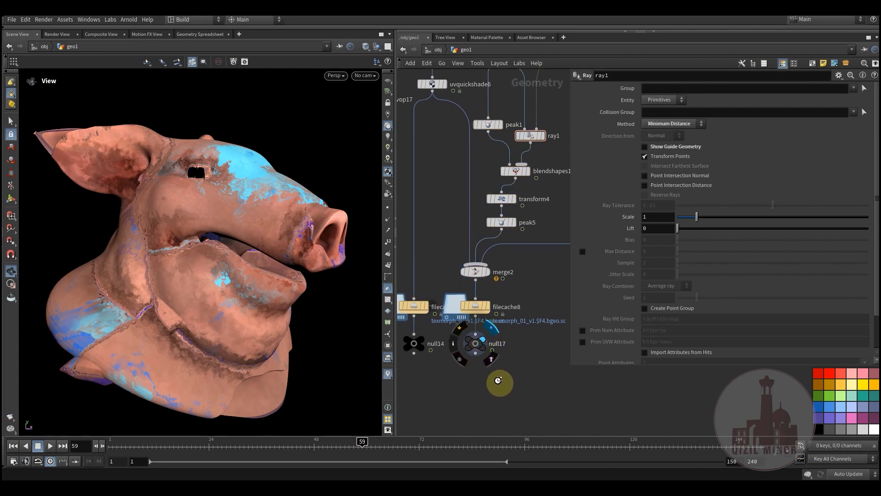
middle_click_drag(498, 380, 503, 384)
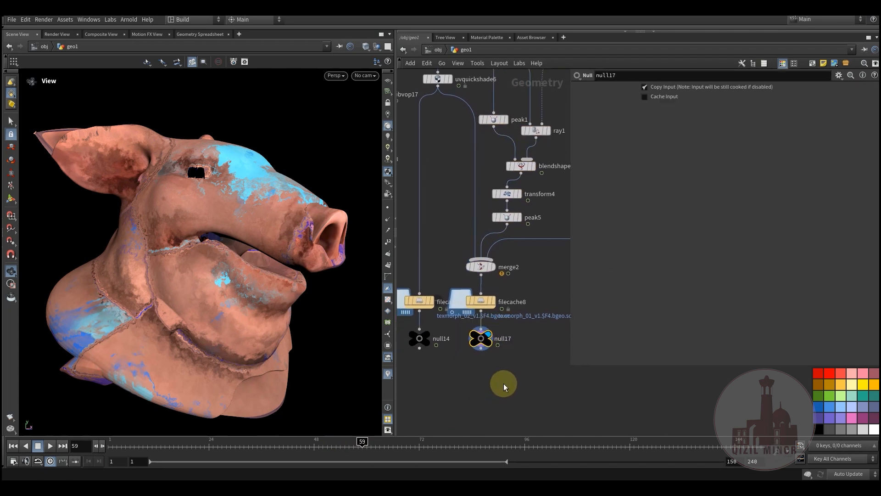
left_click(10, 417)
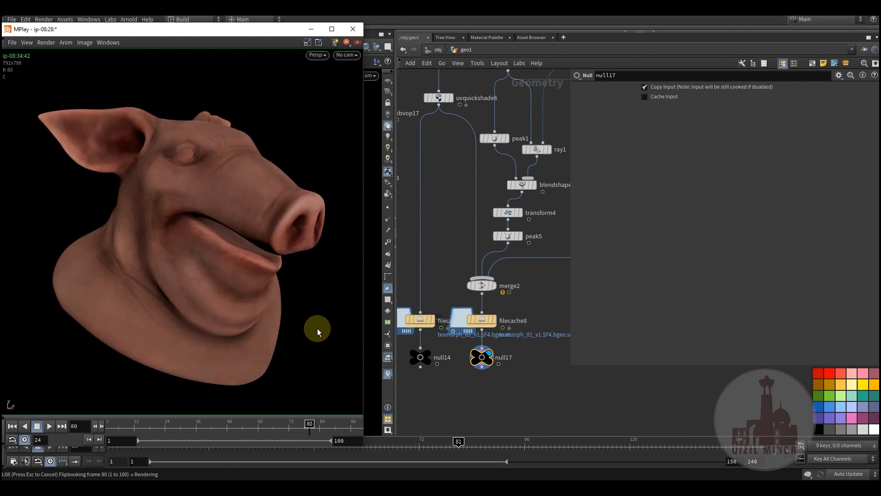
- Scrub the new MPlay flipbook back through the texture transition to frame 43 and play the sequence
left_click(457, 389)
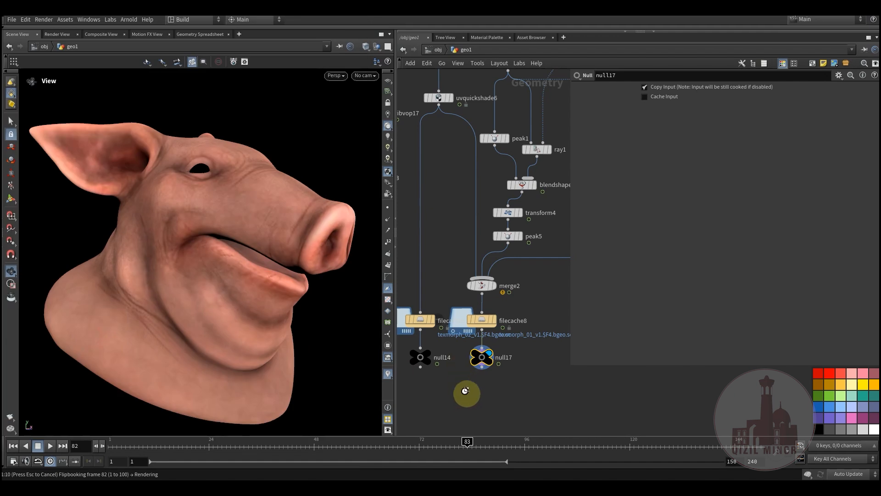
left_click_drag(275, 425, 250, 428)
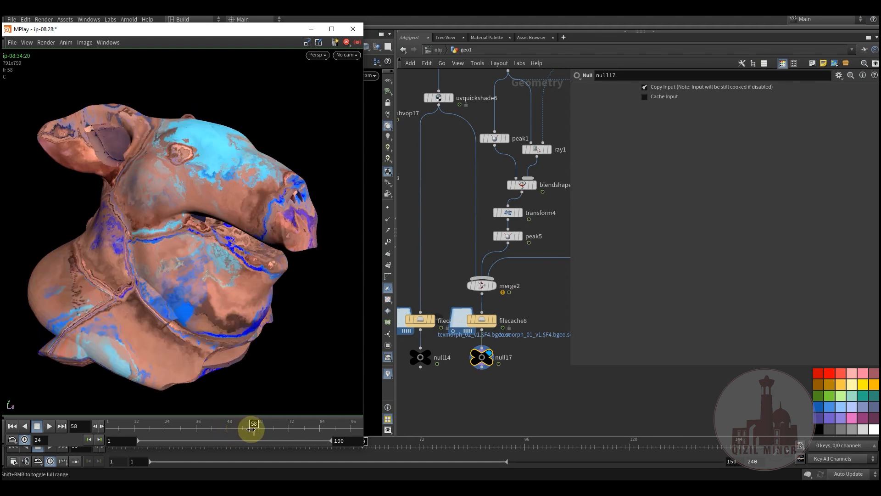
left_click_drag(254, 423, 233, 423)
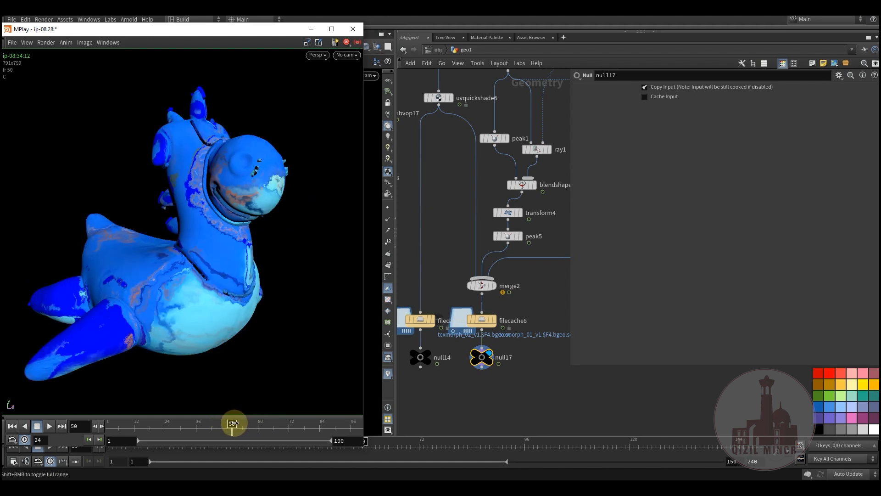
left_click_drag(241, 423, 215, 427)
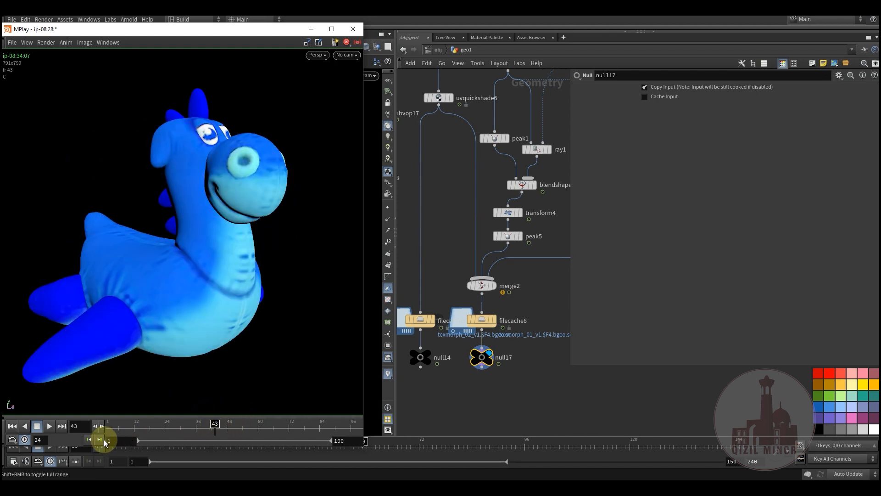
left_click(50, 426)
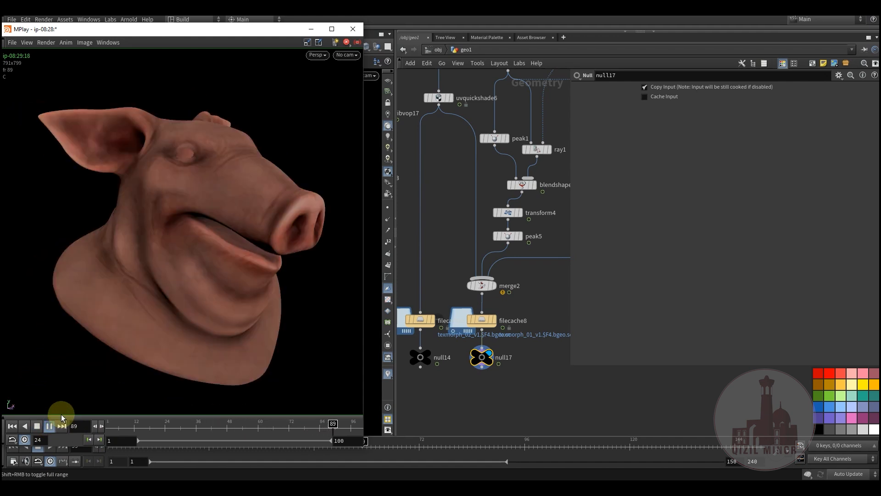